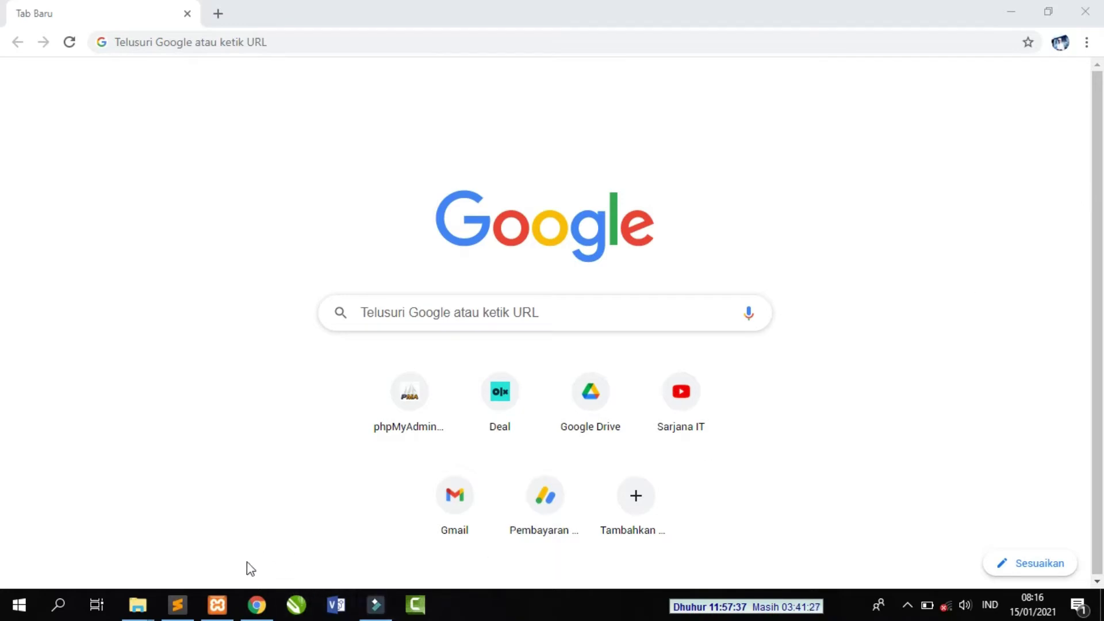
- Restore the XAMPP Control Panel from the taskbar over the Chrome new tab
click(217, 604)
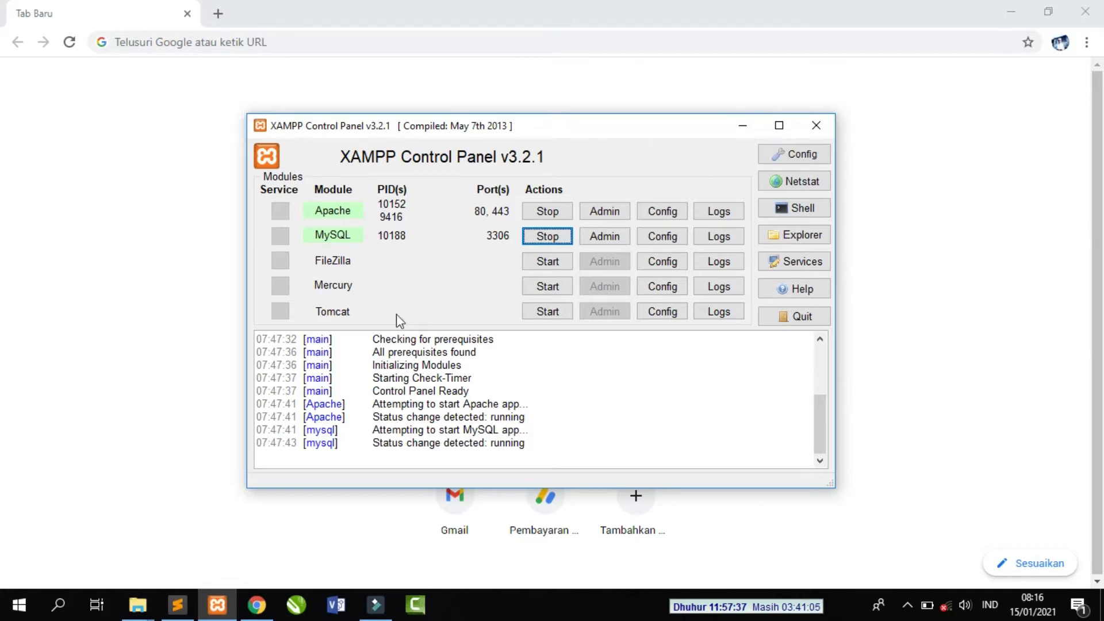
- Minimize the XAMPP Control Panel once Apache and MySQL show as running
click(743, 126)
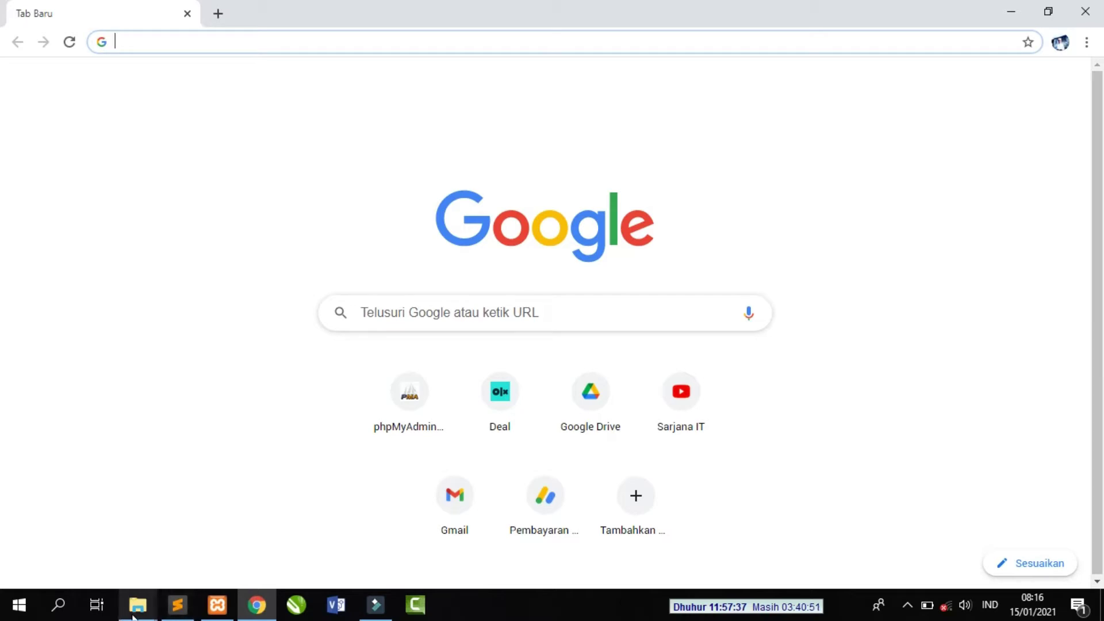
- Navigate File Explorer from the epustaka window to C:\xampp\htdocs
click(140, 615)
click(156, 558)
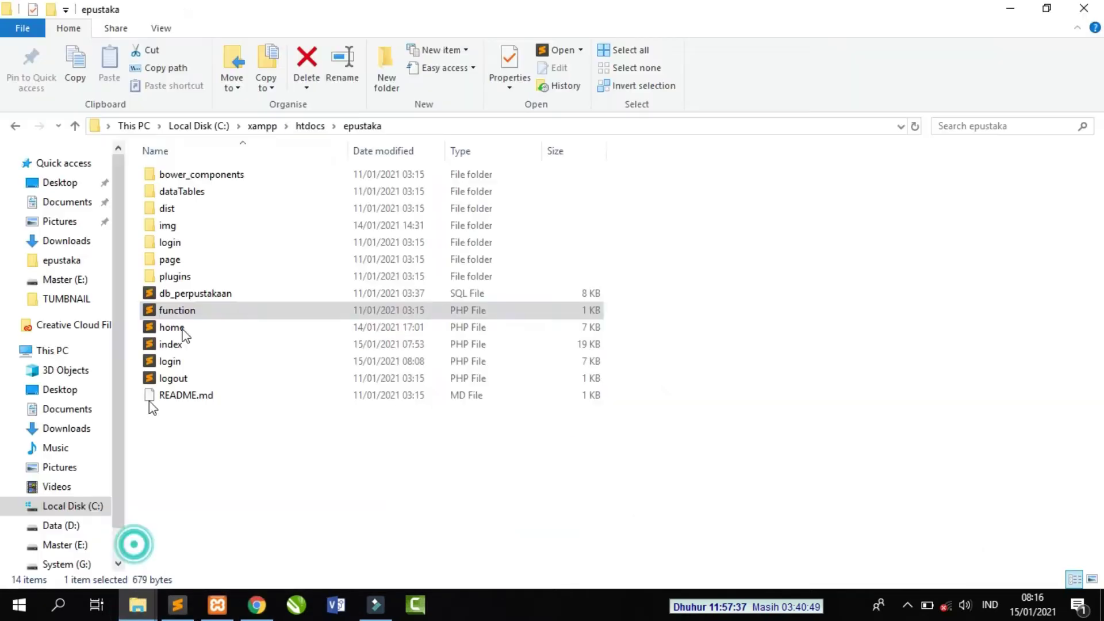
click(201, 127)
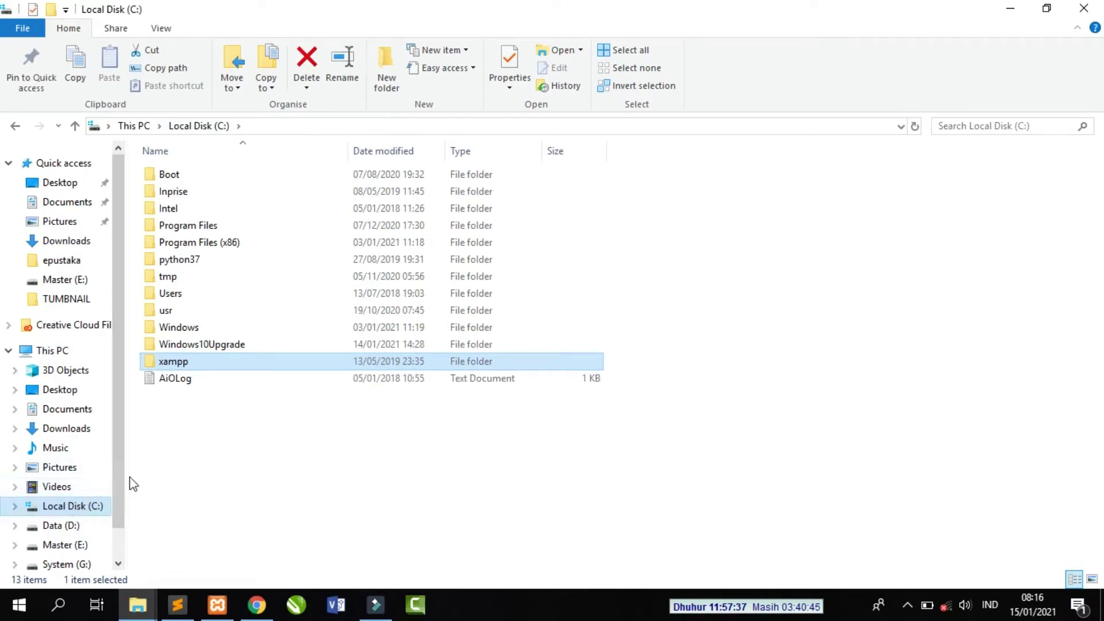
click(187, 361)
double_click(188, 362)
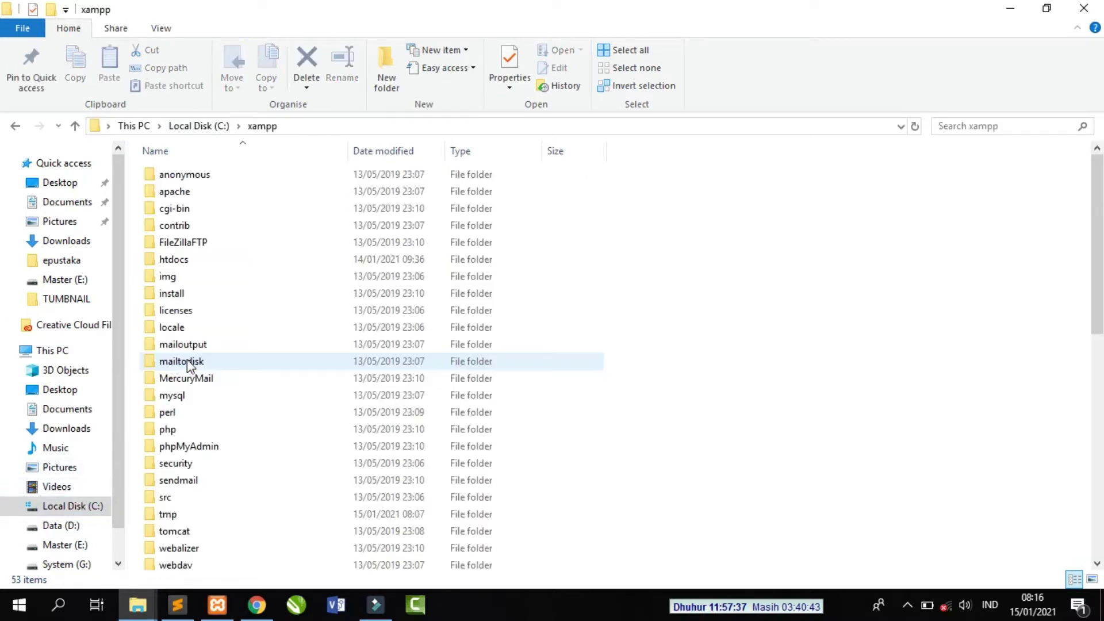
click(196, 264)
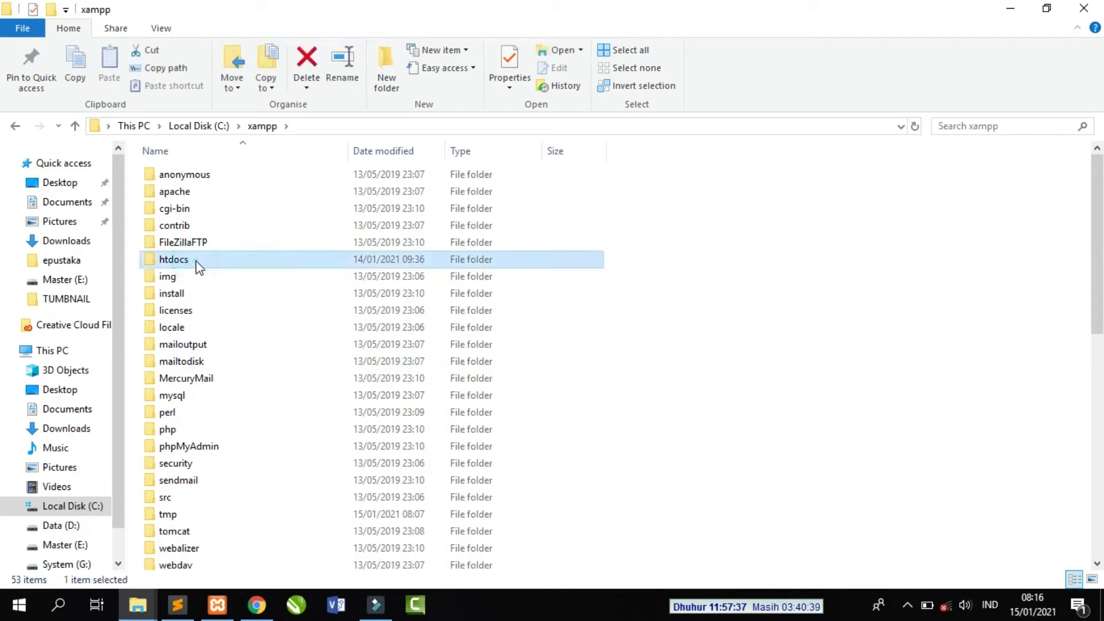
double_click(196, 261)
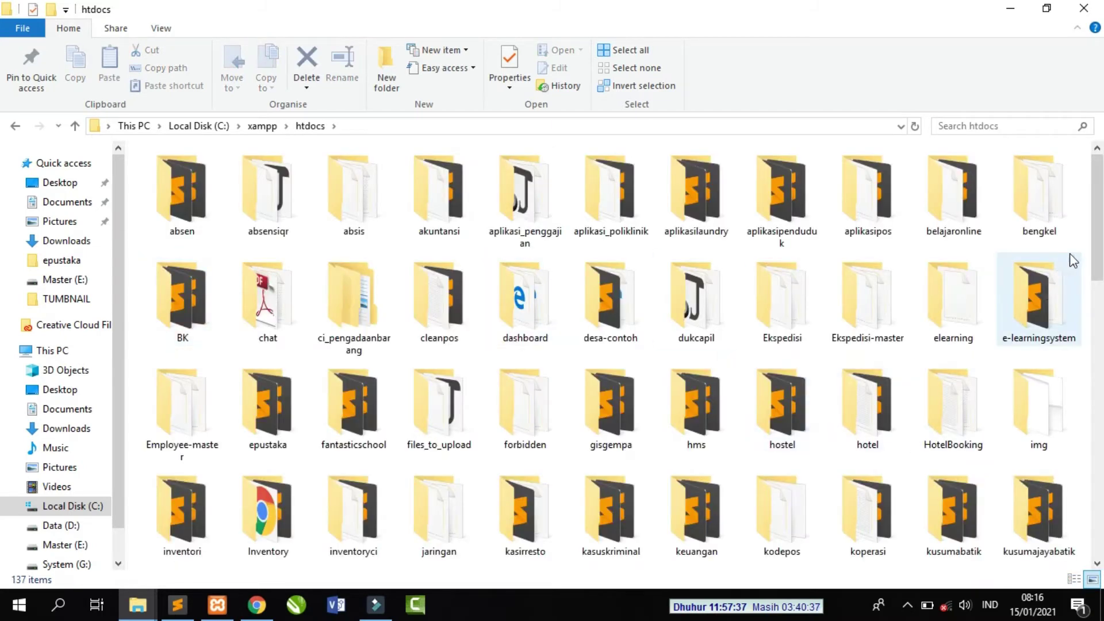
- Select the epustaka project folder in htdocs and return to Chrome
drag(1099, 226, 1100, 202)
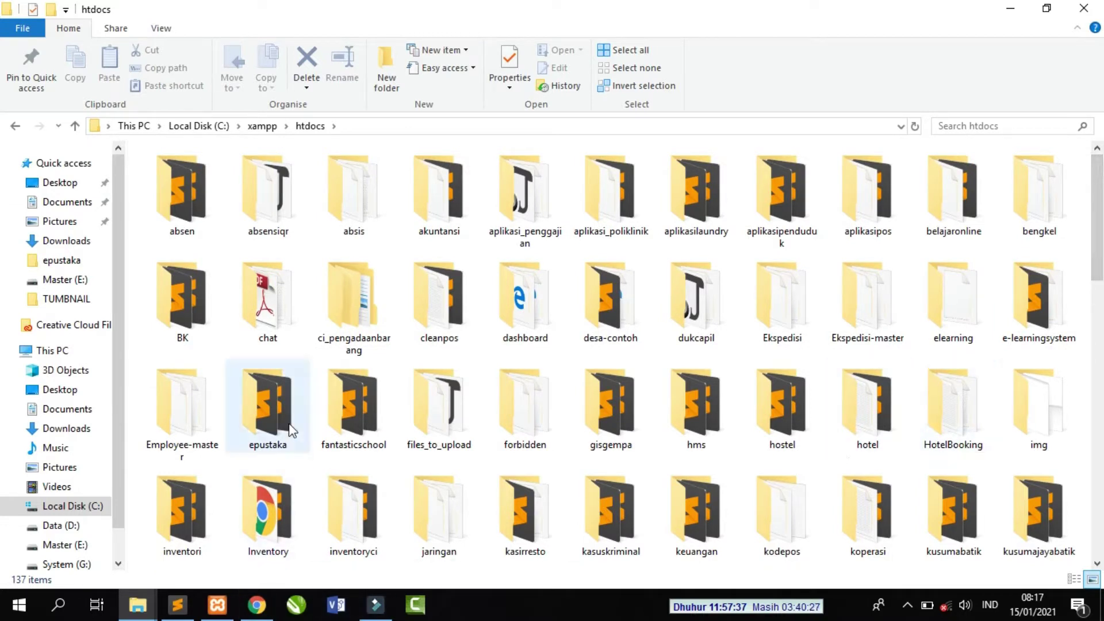
click(275, 410)
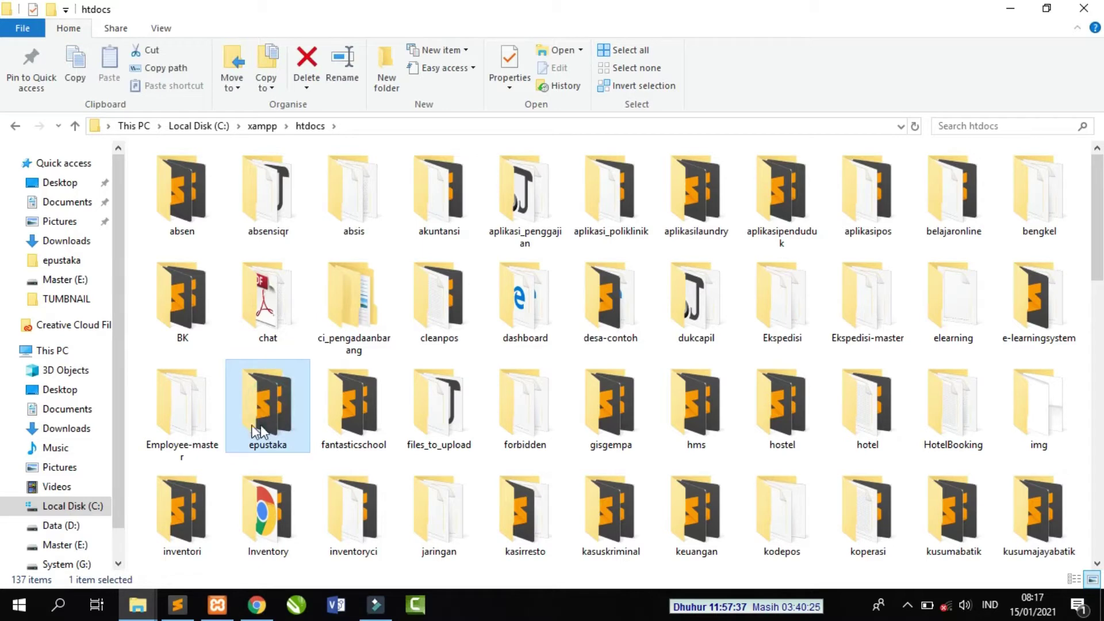
click(259, 609)
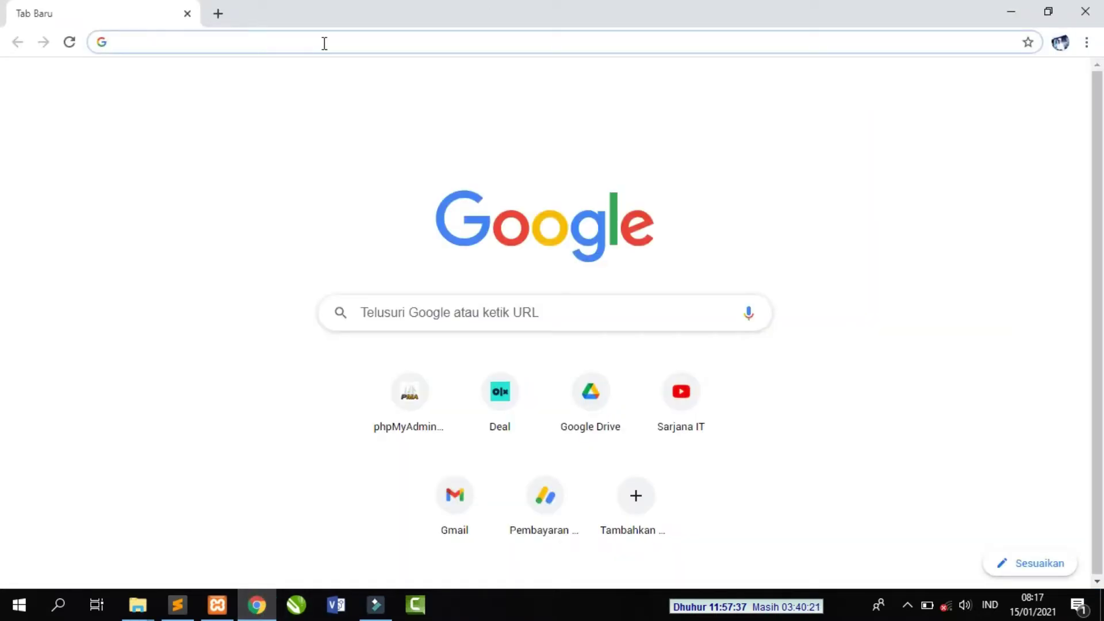
- Go to localhost/epustaka to load the E-Pustaka login page
text(loca)
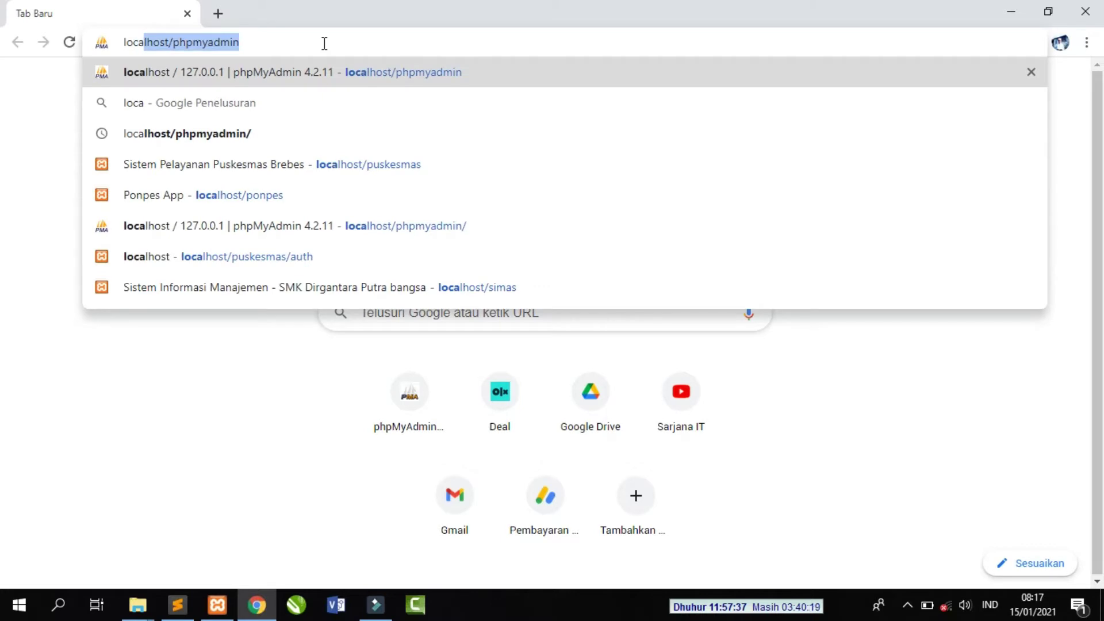
text(lhost)
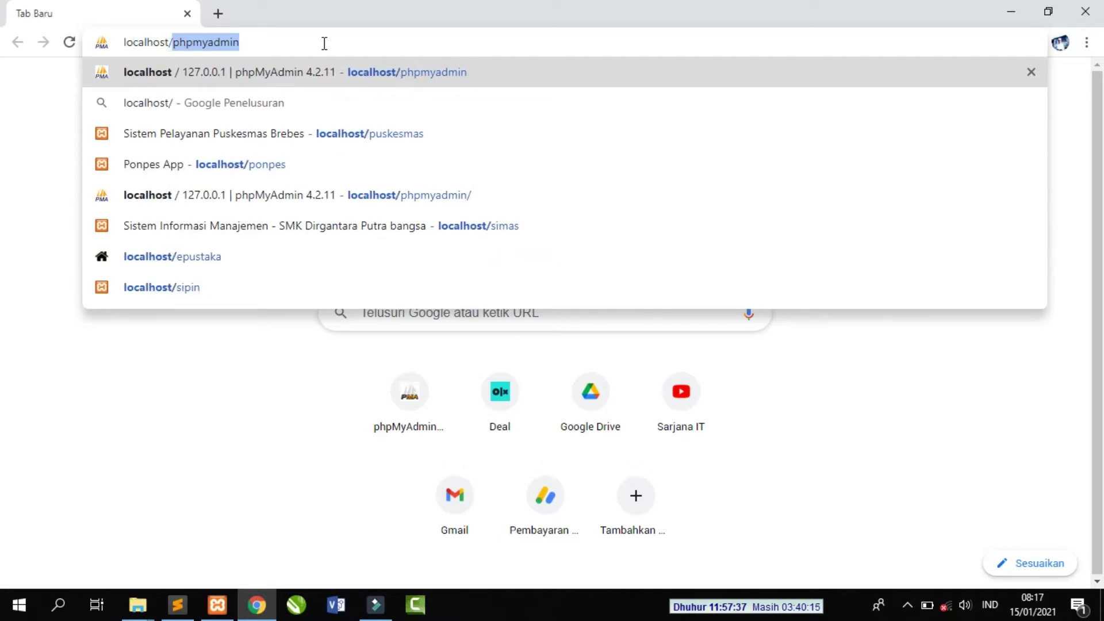
text(/epustaka)
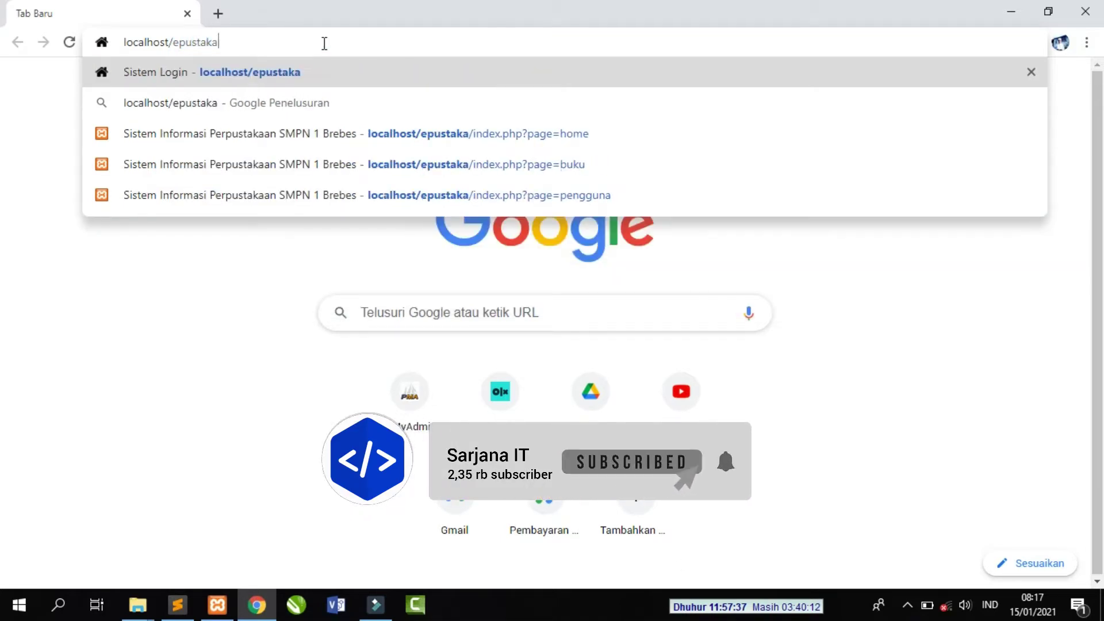
key(Return)
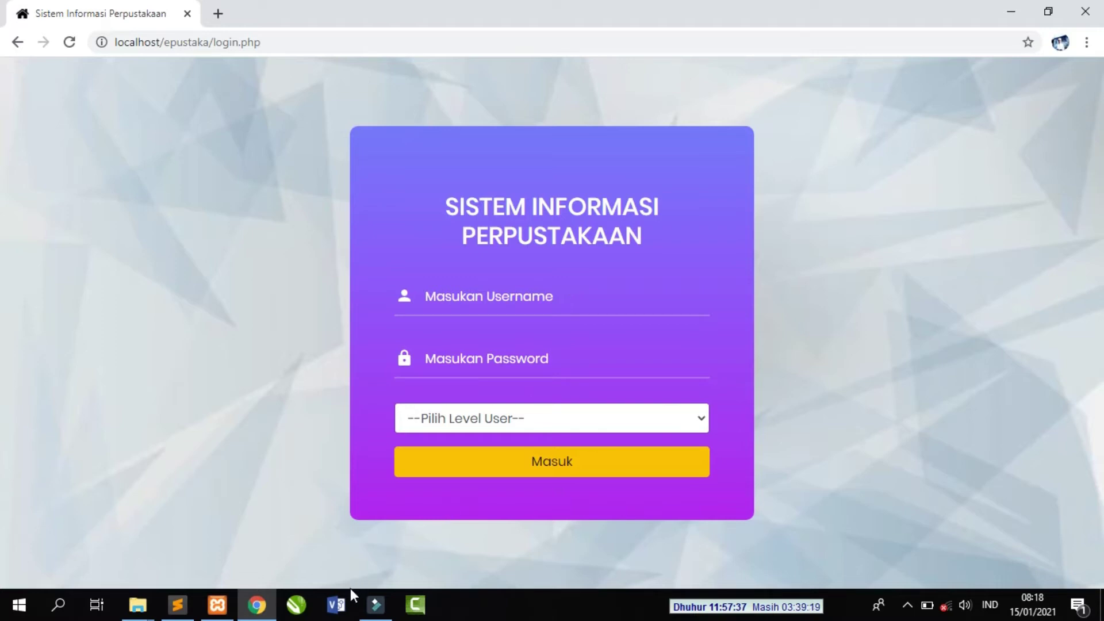
- Load phpMyAdmin from localhost in a new browser tab
click(218, 14)
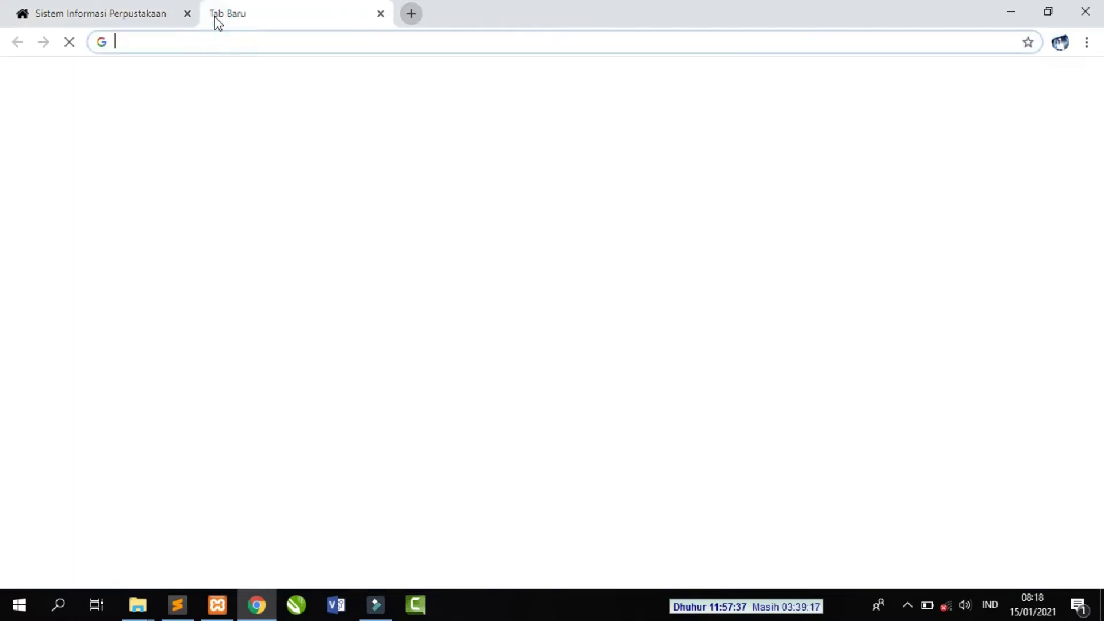
text(local)
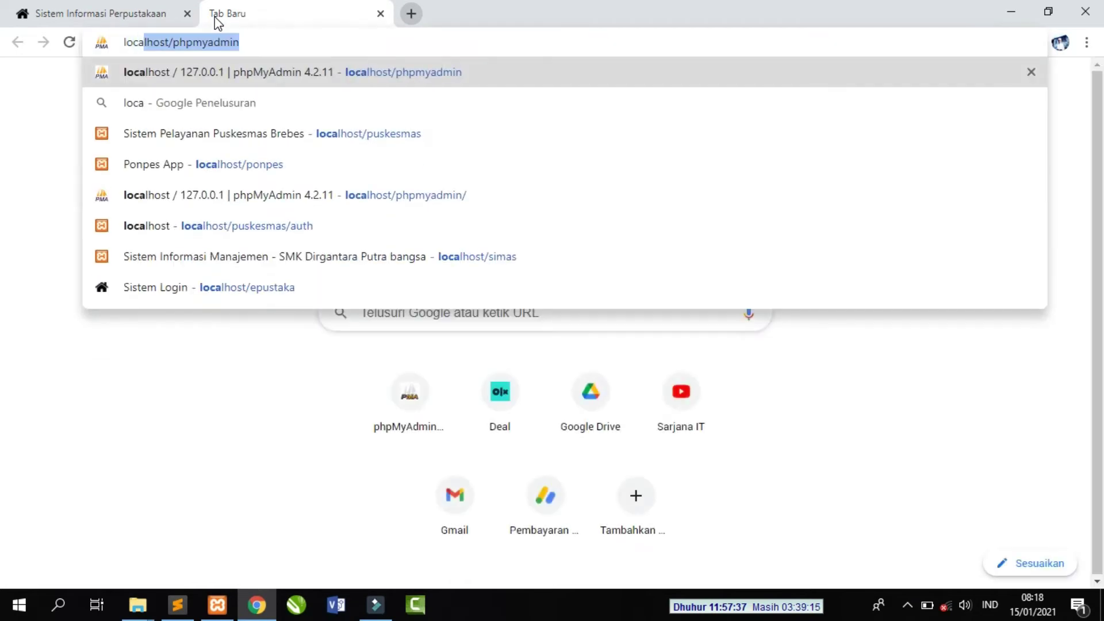
text(ho)
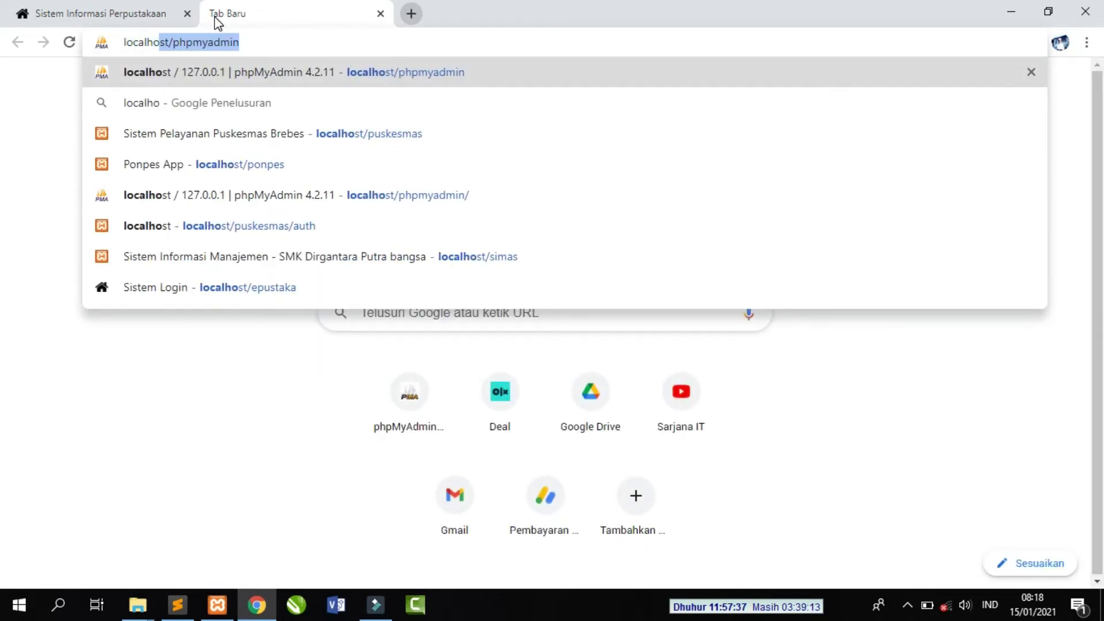
text(st/)
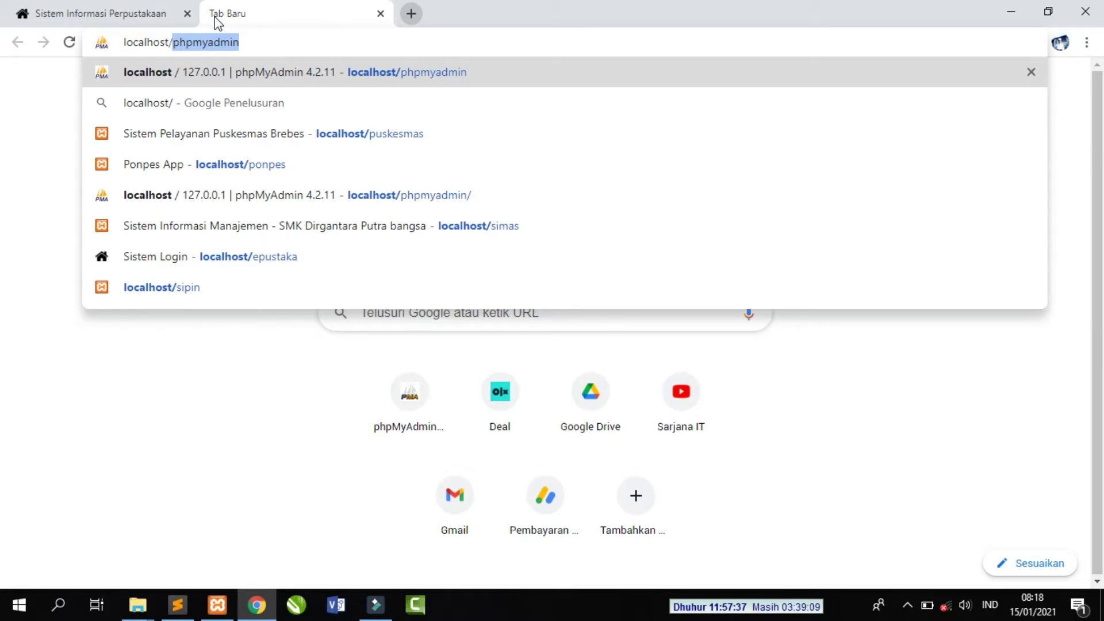
key(Return)
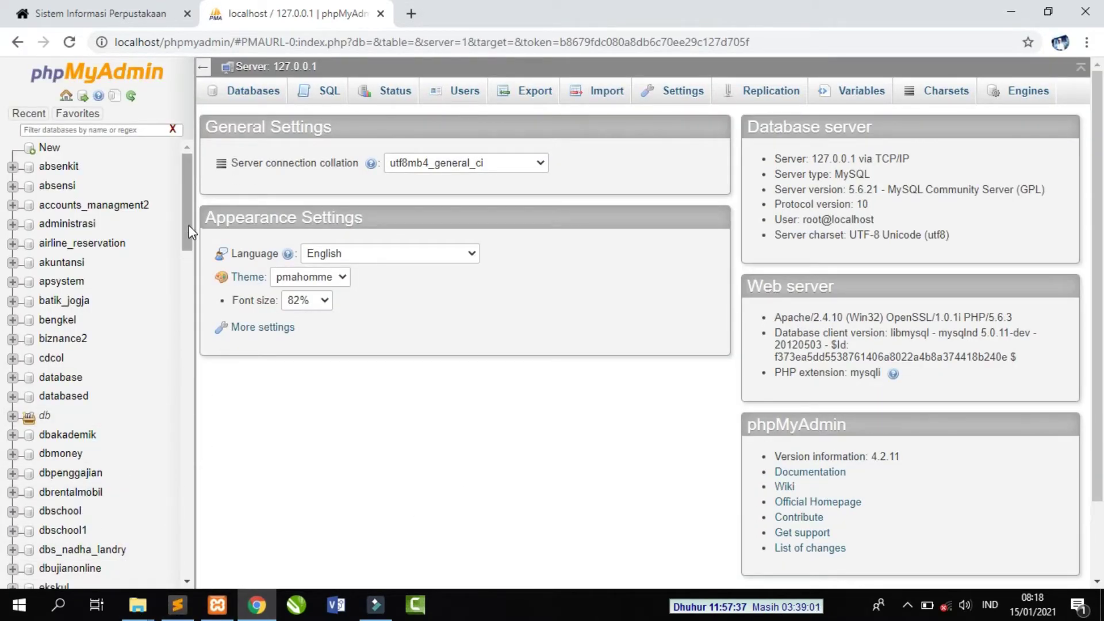
- Expand the db database group and open db_perpustakaan's table list
drag(188, 230, 192, 257)
click(12, 312)
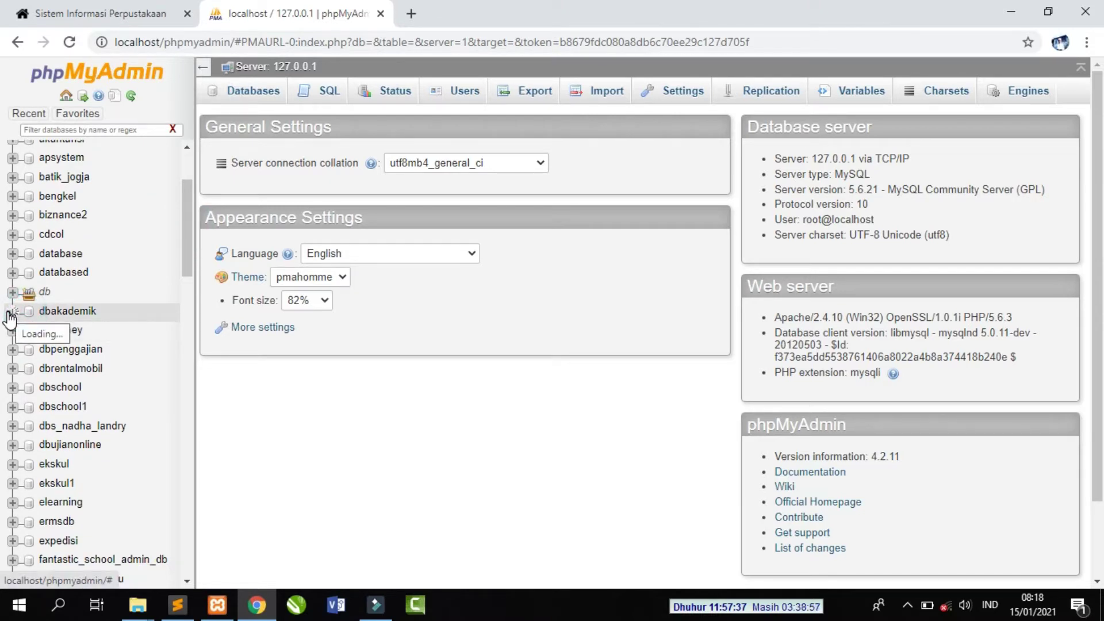
click(10, 318)
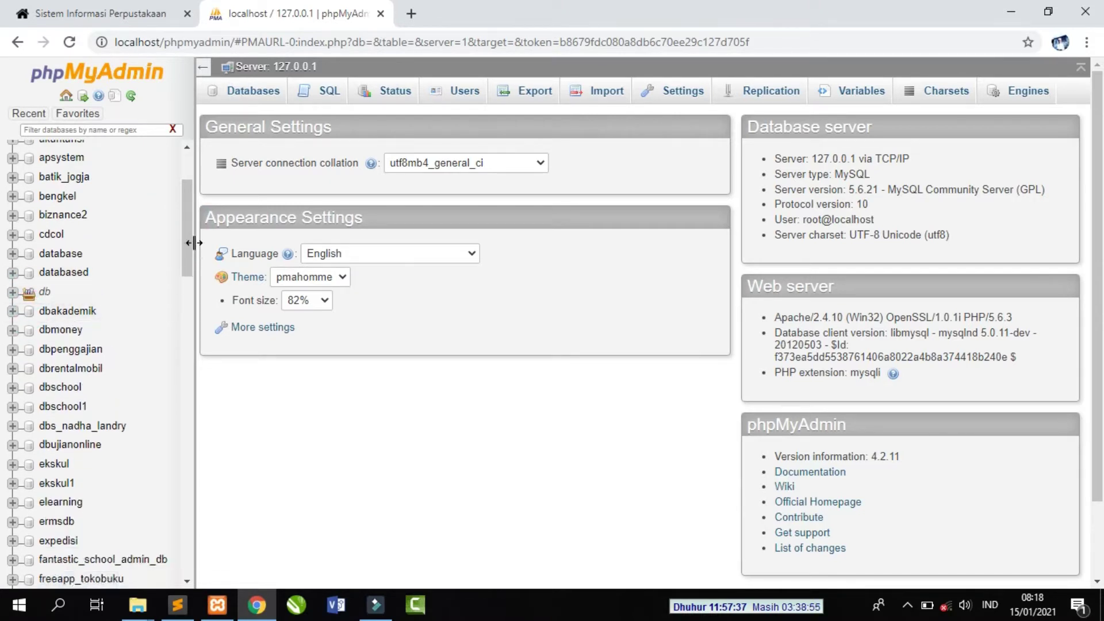
drag(189, 245, 192, 175)
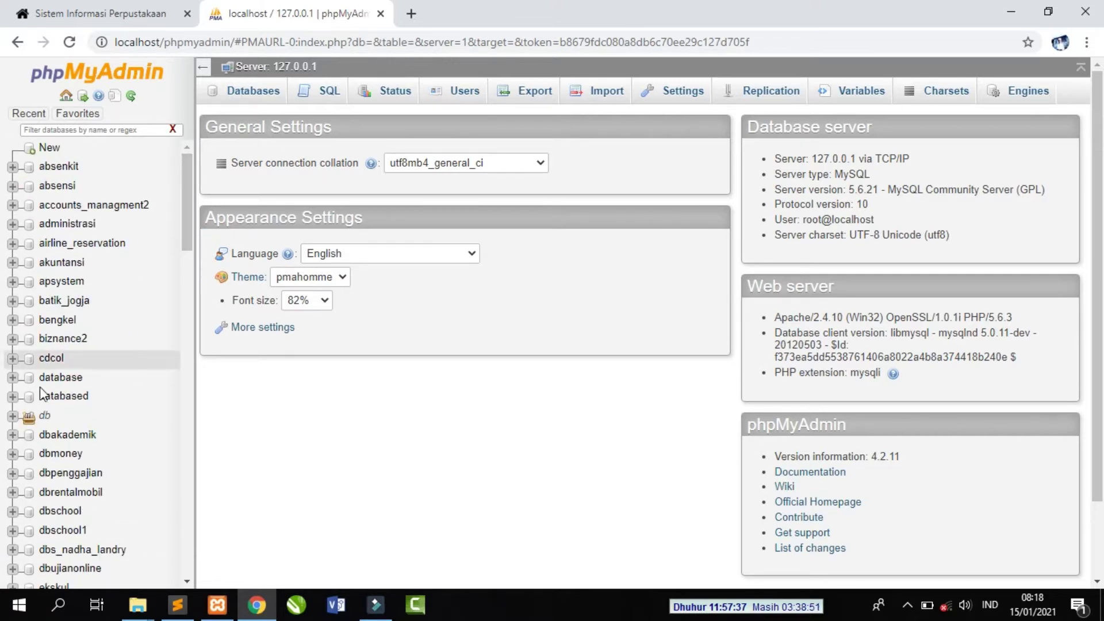
click(12, 415)
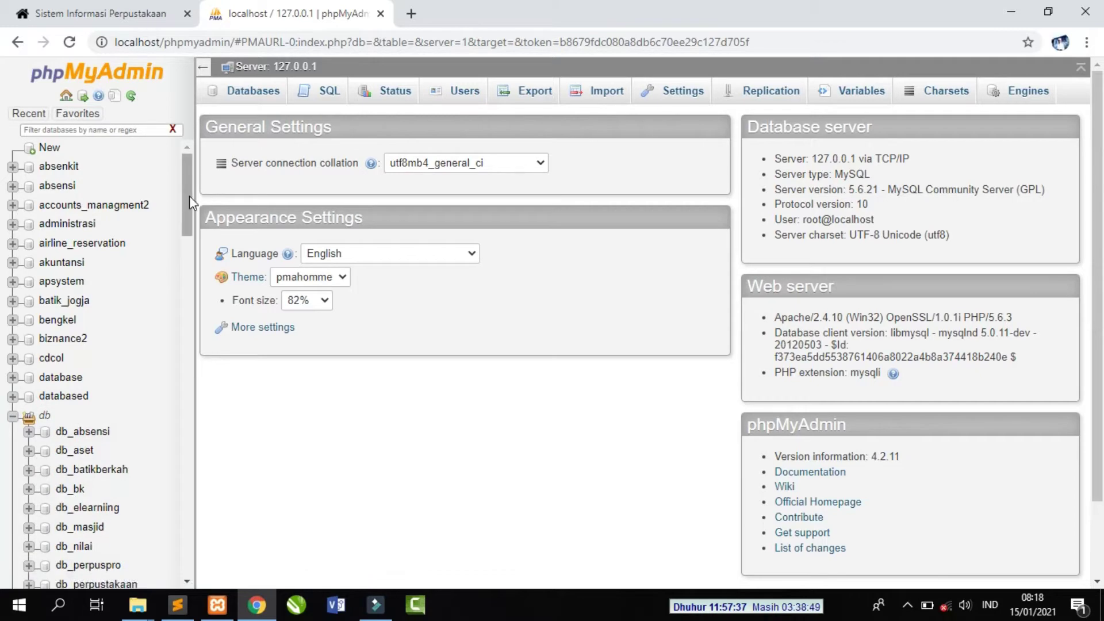
scroll(188, 196, down, 4)
click(122, 366)
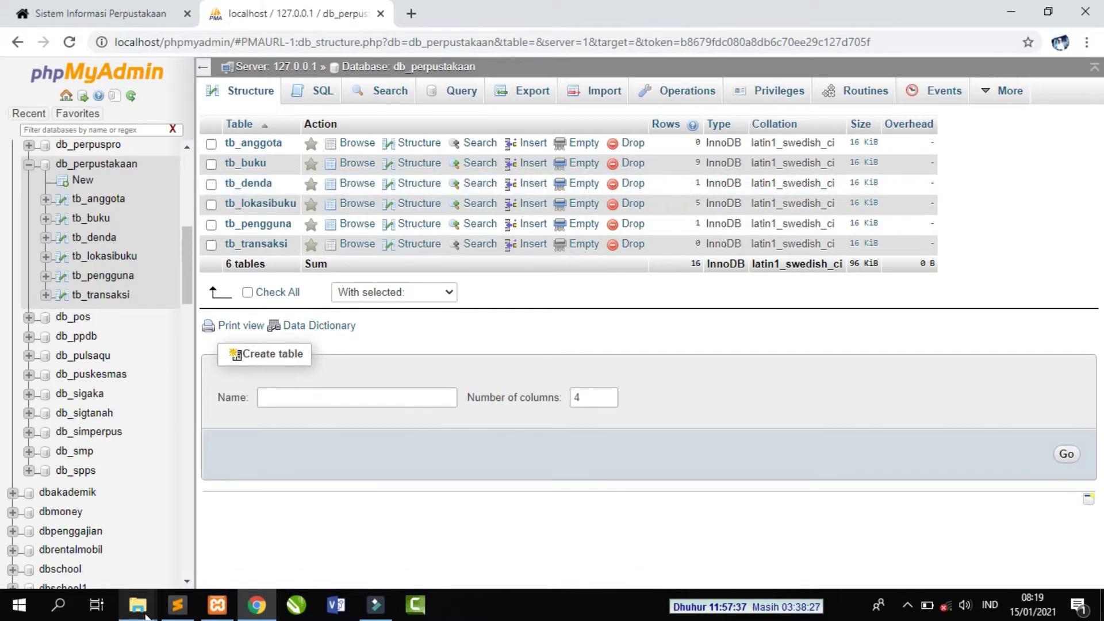
mouse_move(146, 616)
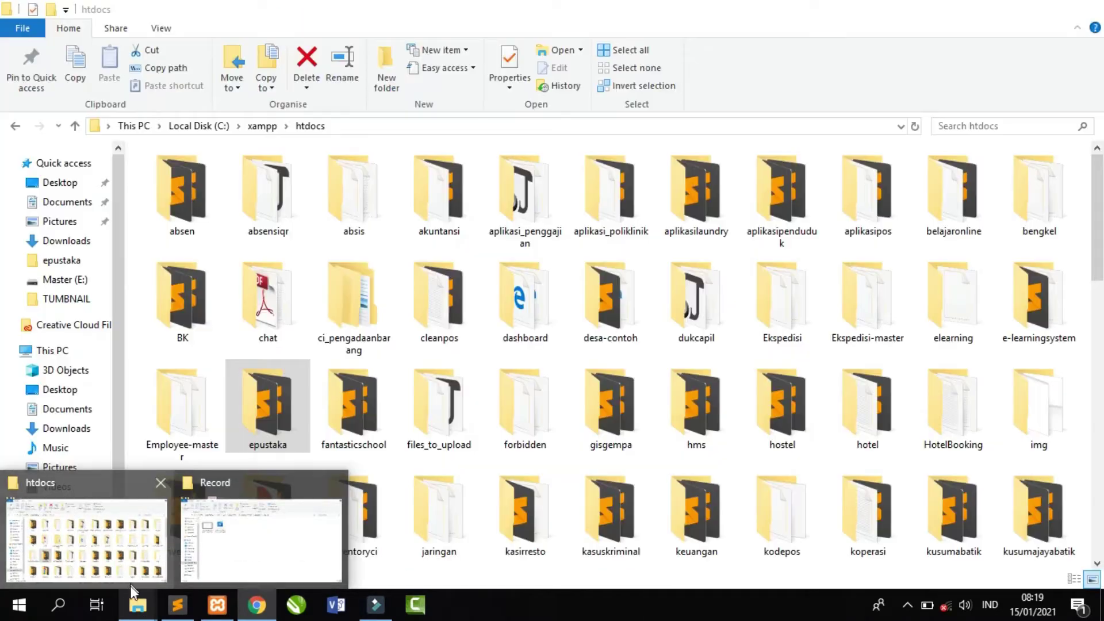
- Open login.php from C:\xampp\htdocs\epustaka in Sublime Text
click(136, 584)
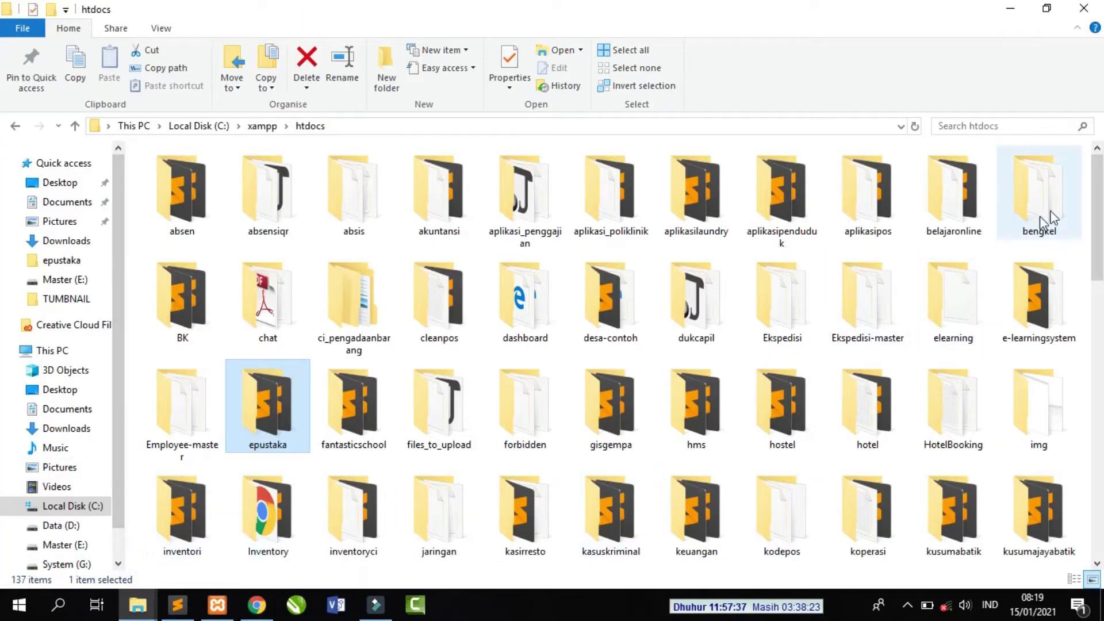
scroll(1099, 218, down, 2)
scroll(1100, 218, down, 2)
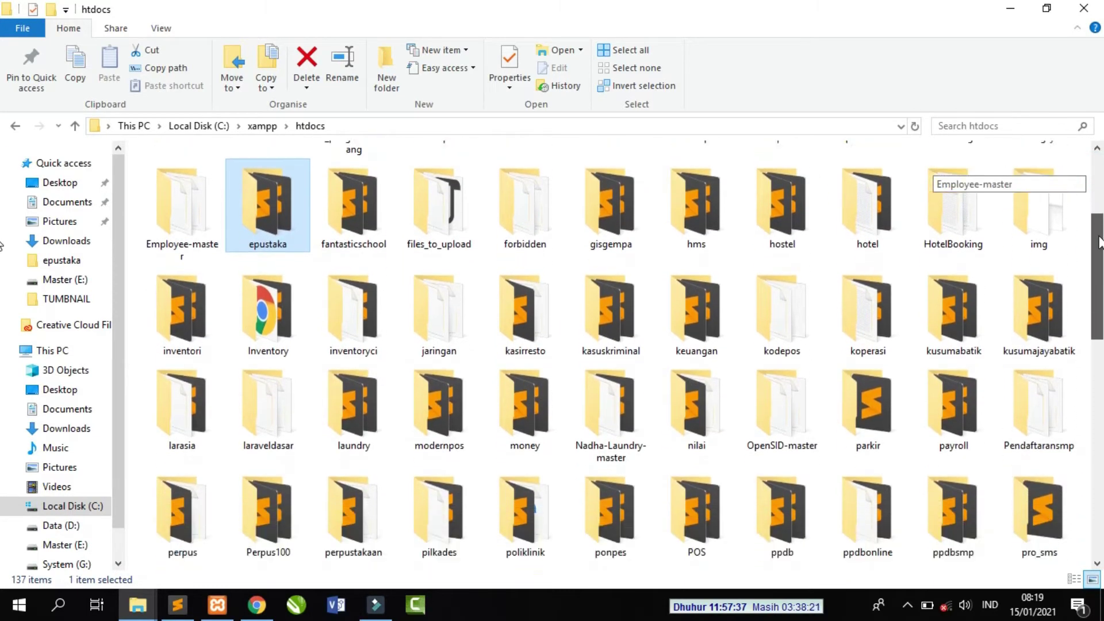
scroll(1093, 207, up, 4)
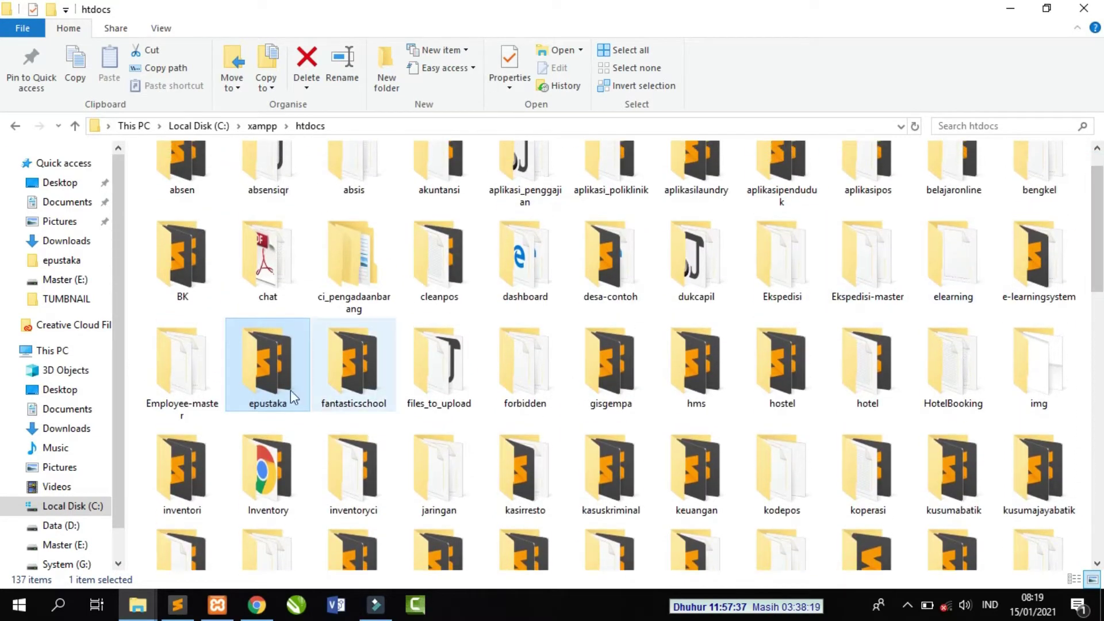
double_click(273, 373)
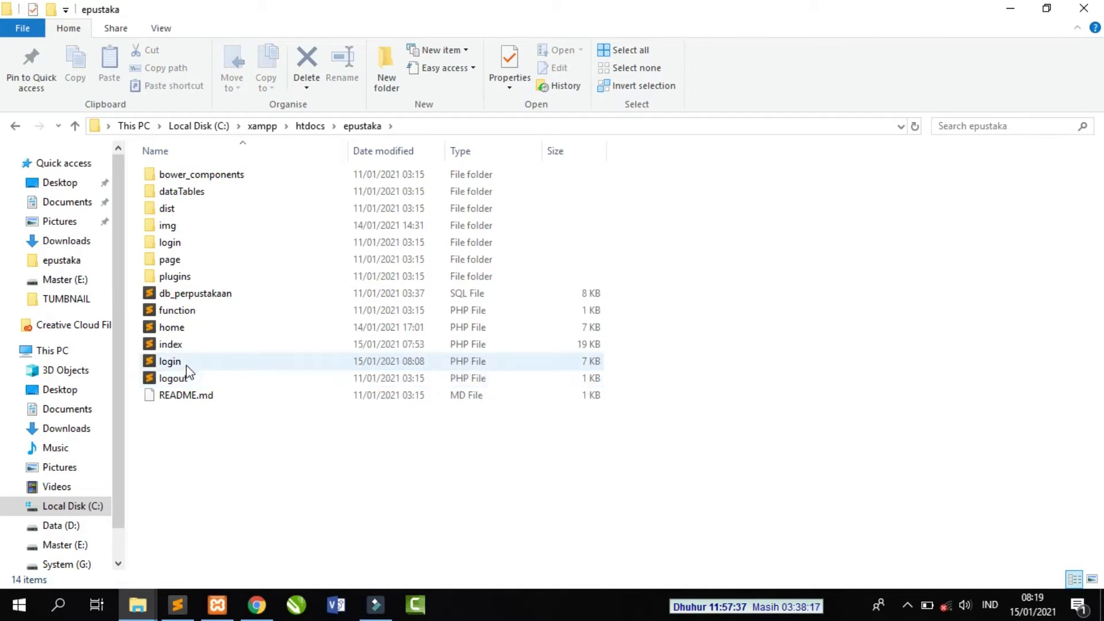
double_click(173, 361)
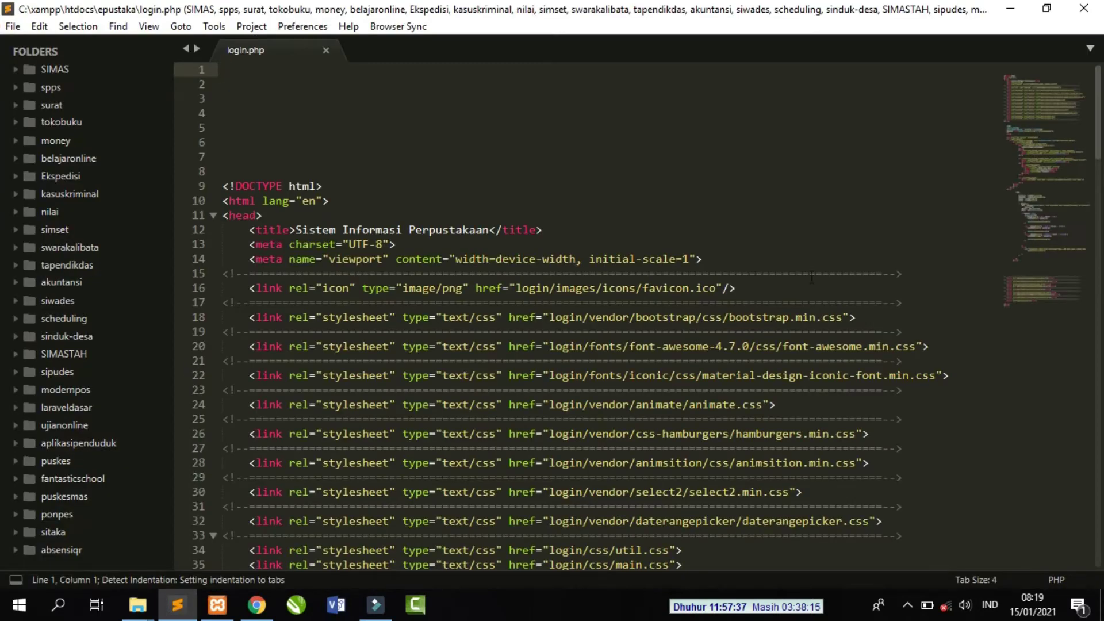
- Go to line 43 of login.php and highlight the db_perpustakaan database name
drag(1095, 130, 1085, 191)
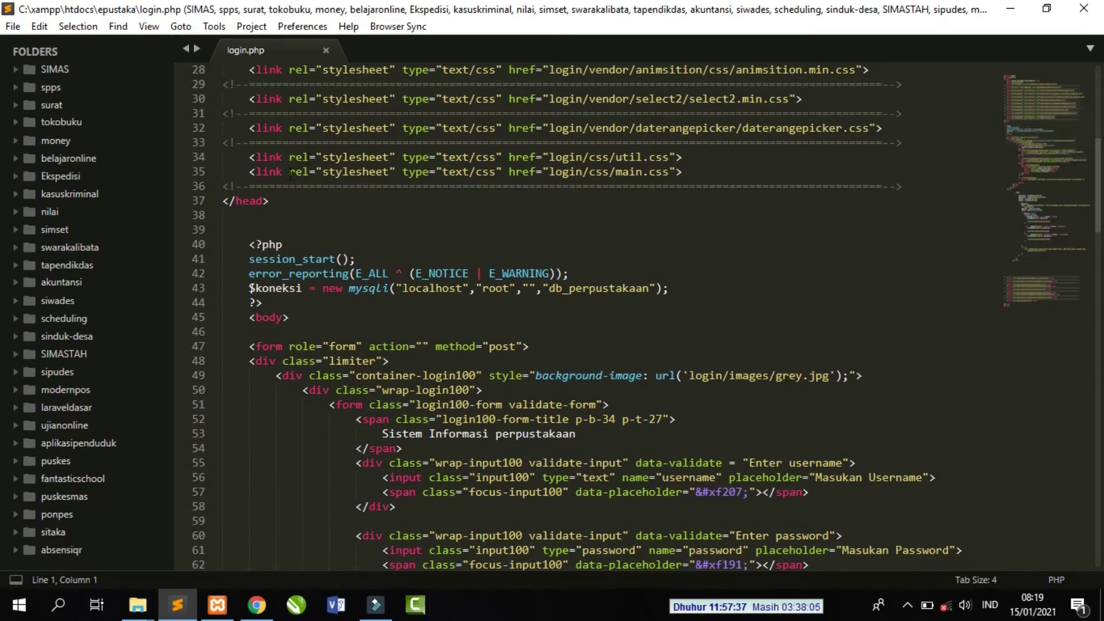
click(269, 287)
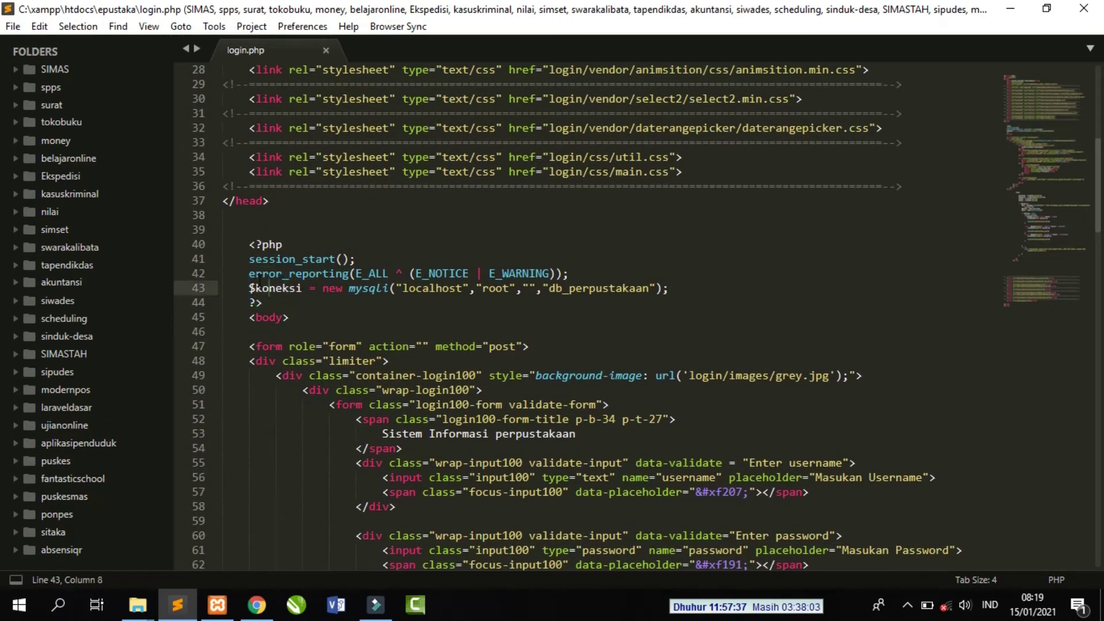
drag(247, 287, 667, 289)
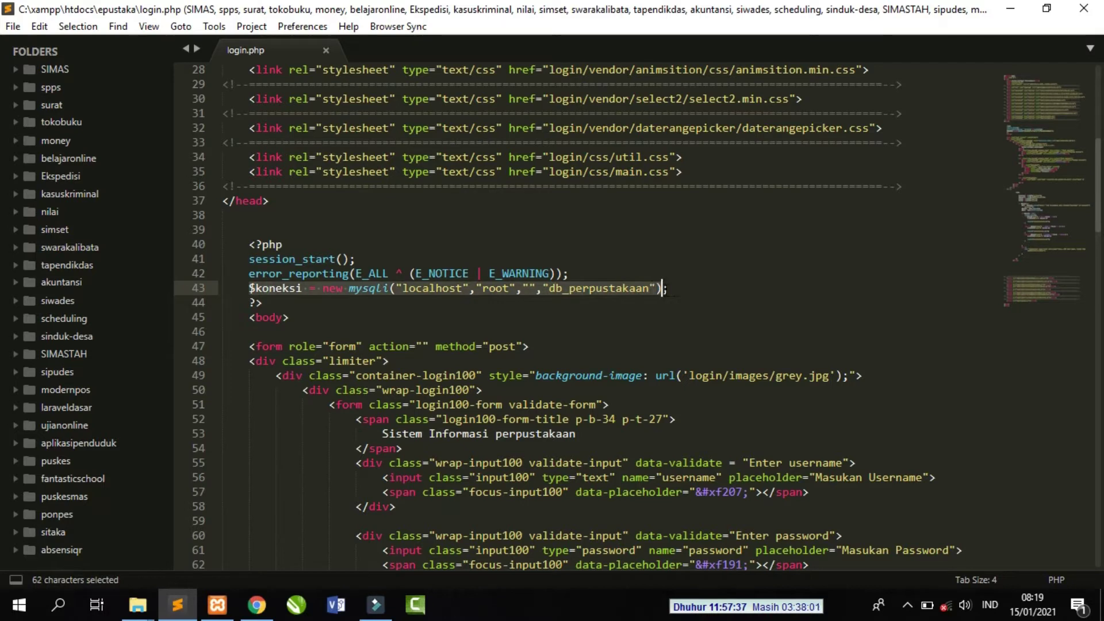
click(684, 289)
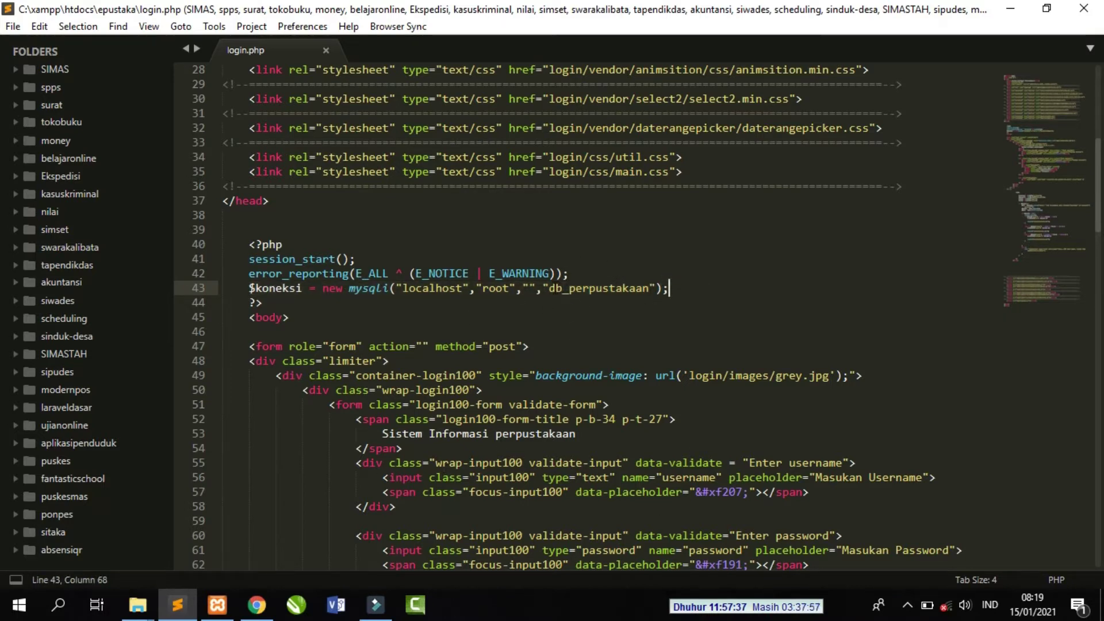
drag(550, 288, 650, 288)
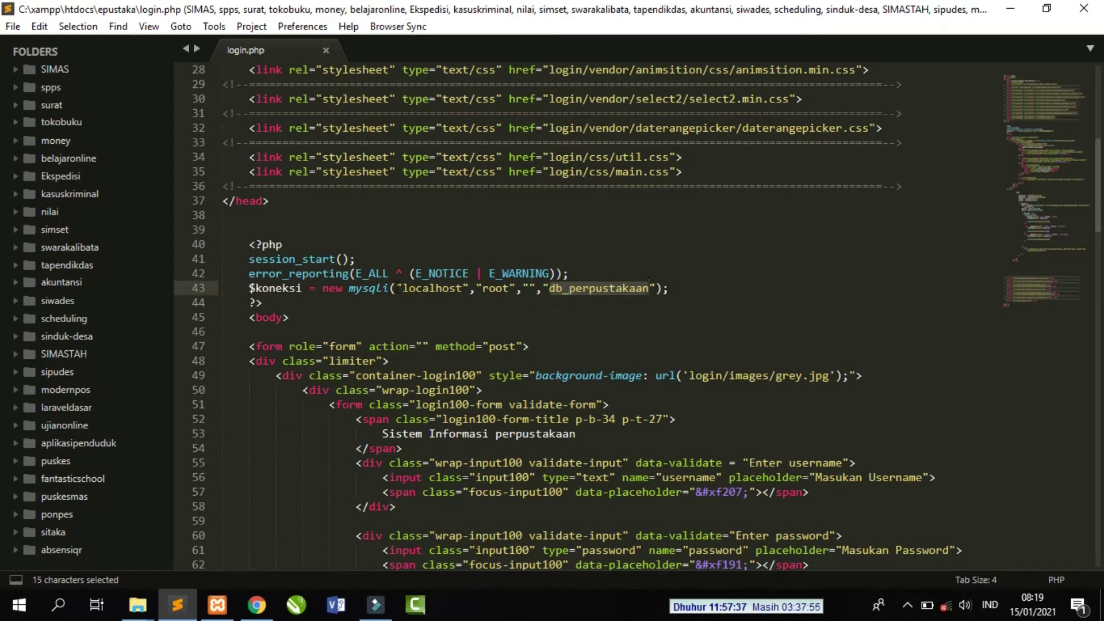
- Check the localhost host and root user arguments, then return to phpMyAdmin
drag(402, 288, 462, 288)
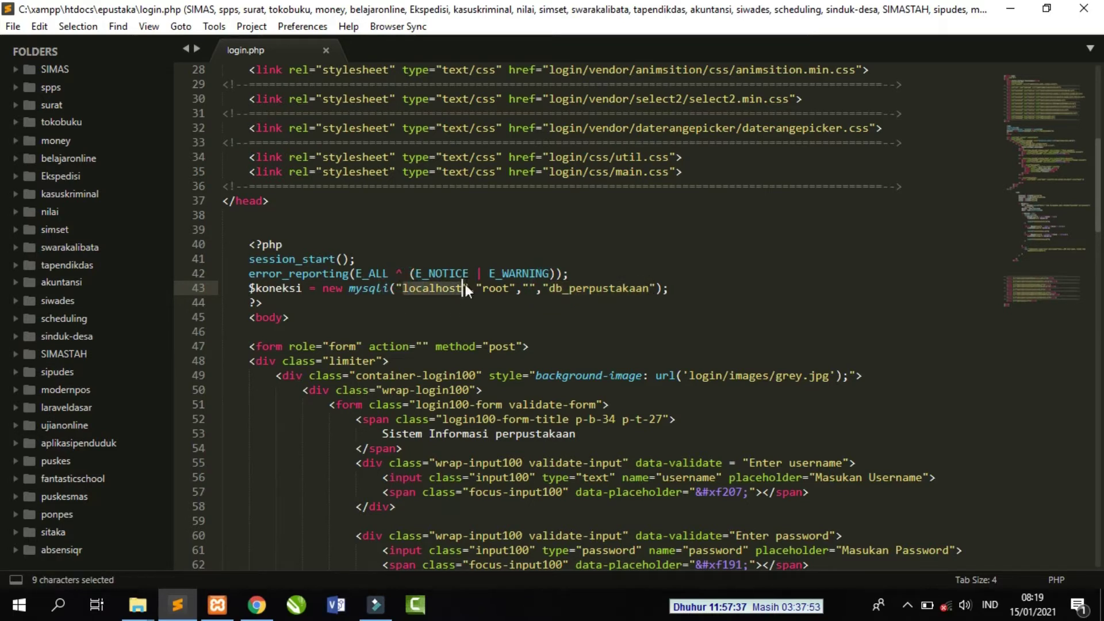
click(406, 288)
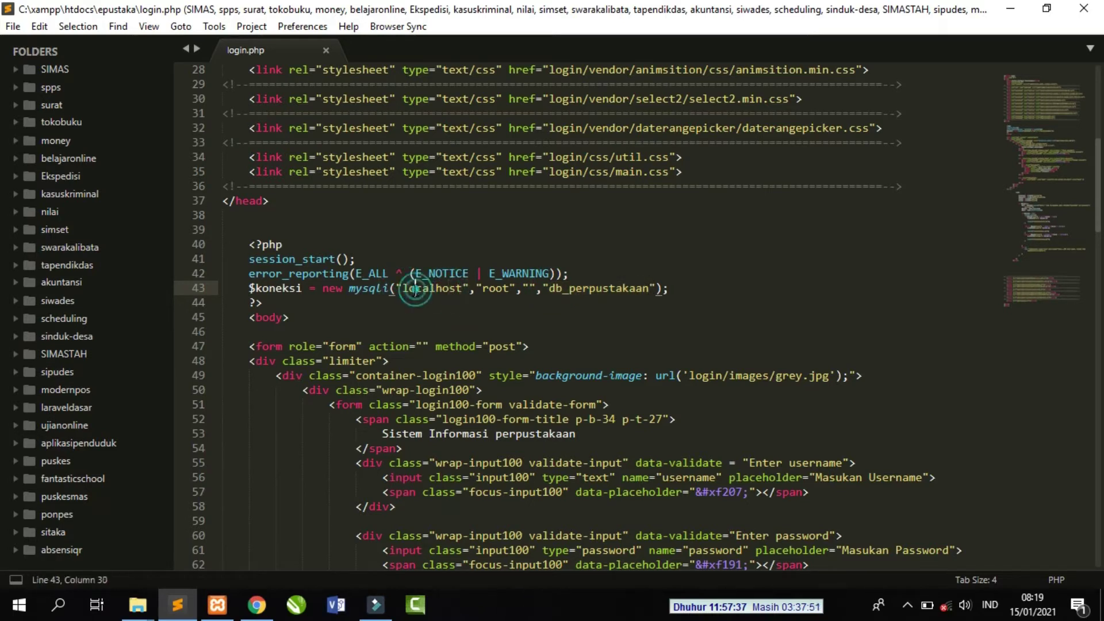
drag(403, 288, 507, 289)
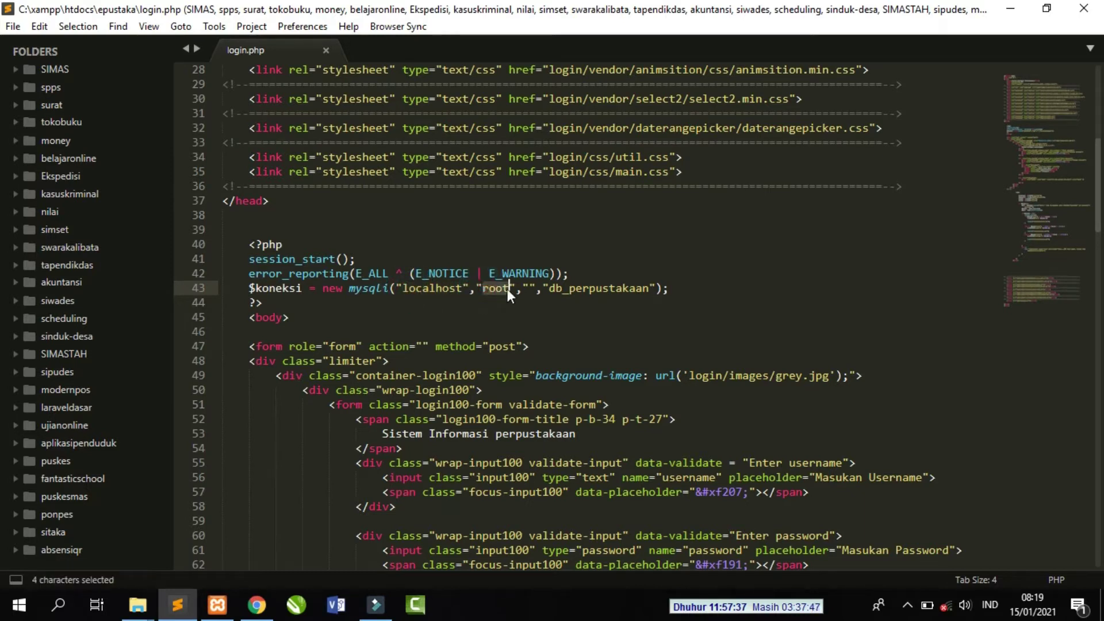
click(679, 302)
click(352, 289)
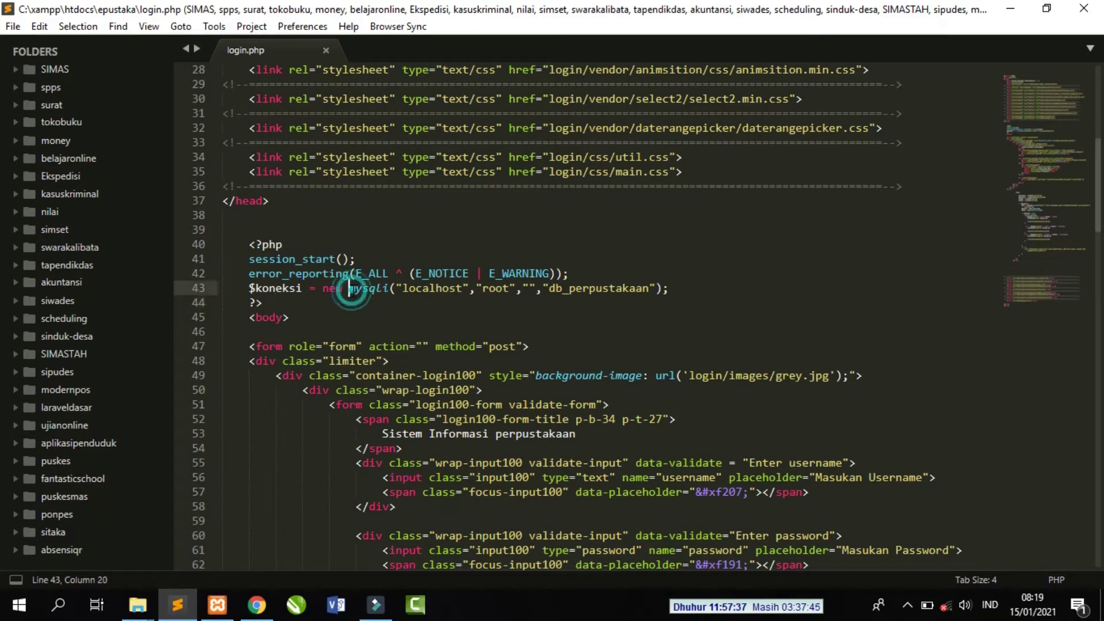
drag(1096, 210, 1087, 188)
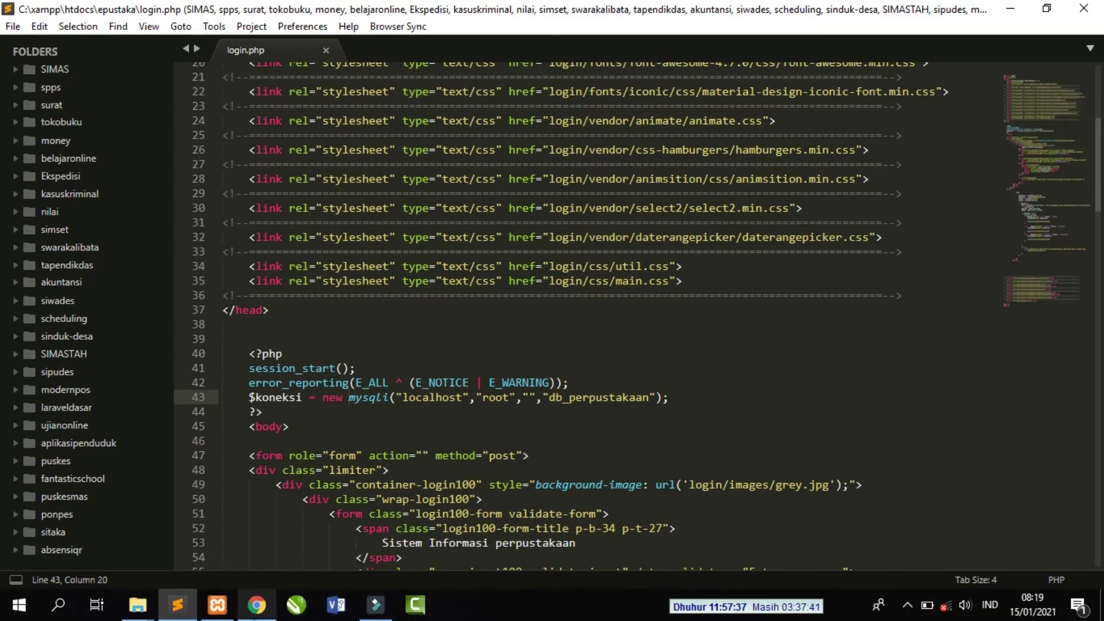
click(257, 605)
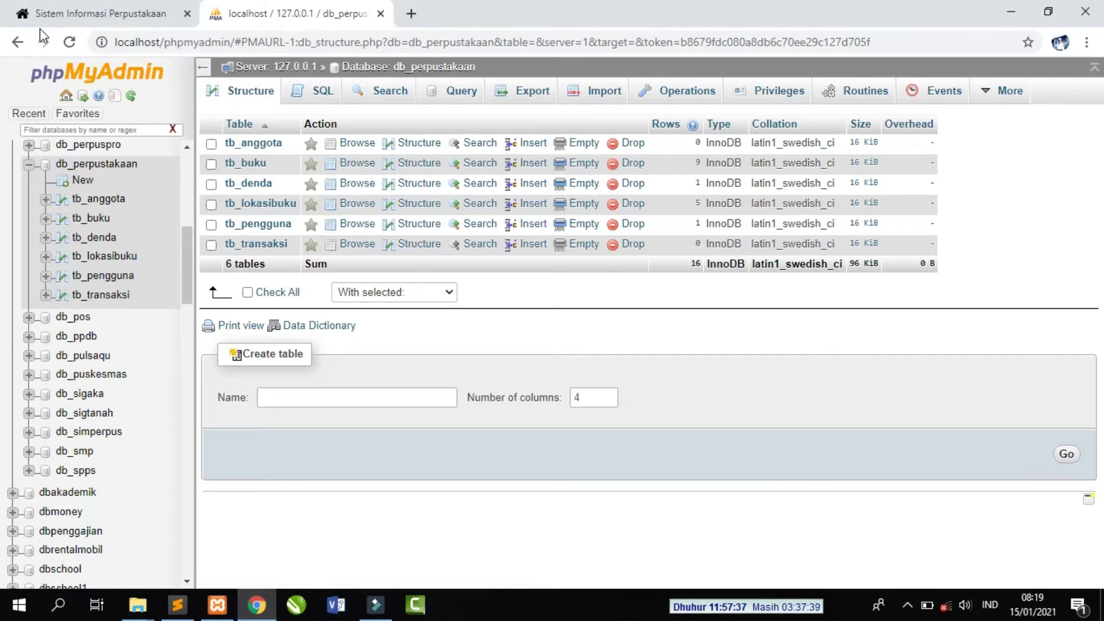
- Switch to the login tab and try the username, password and user-level fields
click(86, 14)
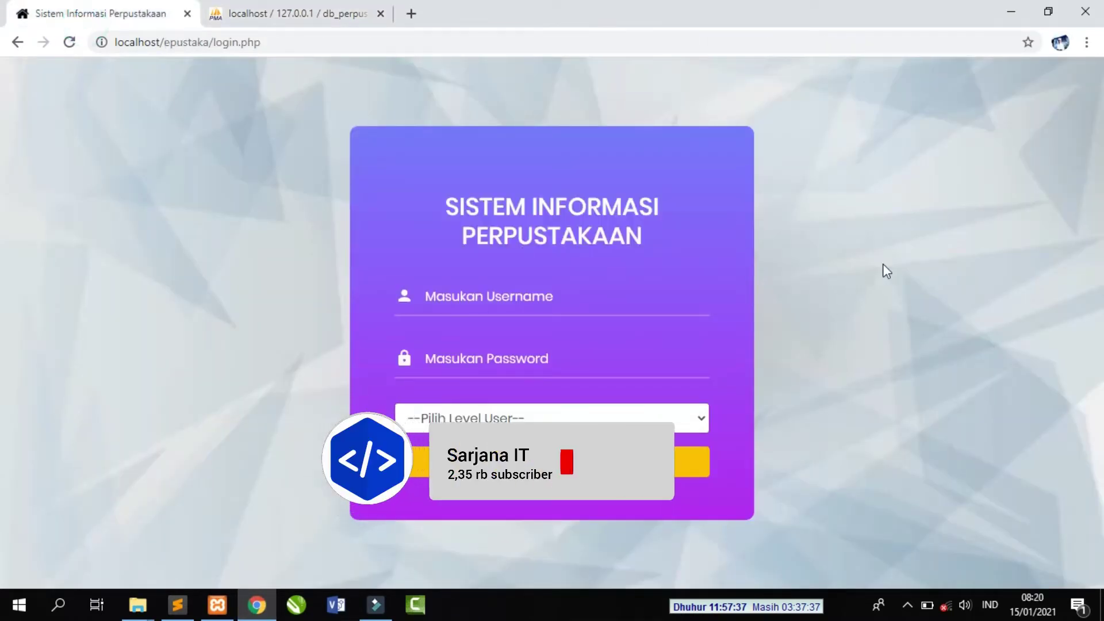
click(584, 308)
click(581, 299)
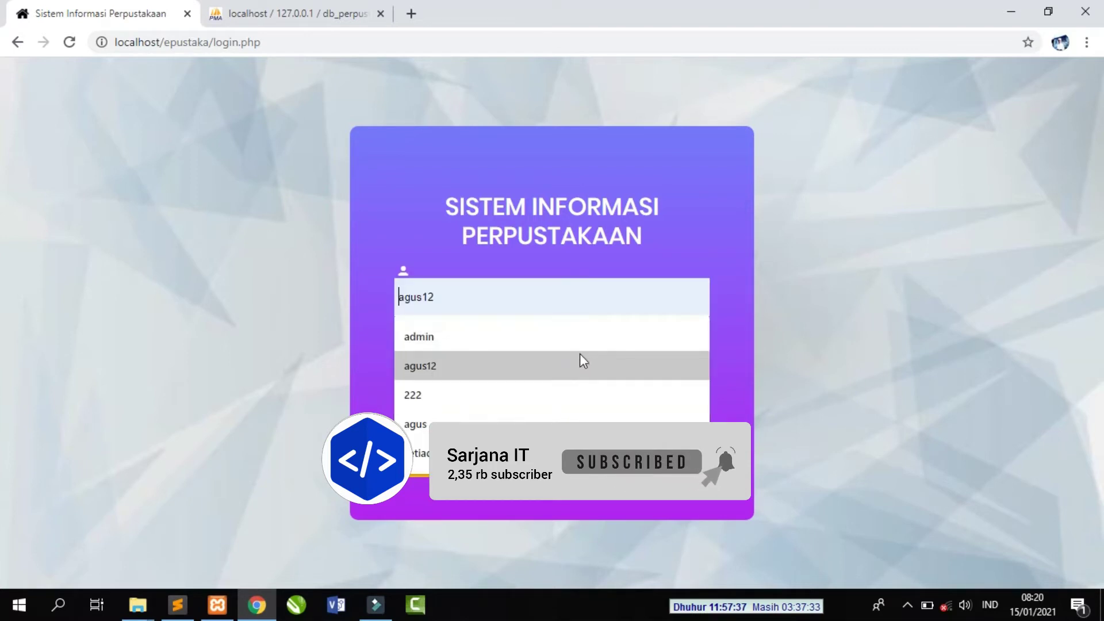
click(715, 237)
click(582, 365)
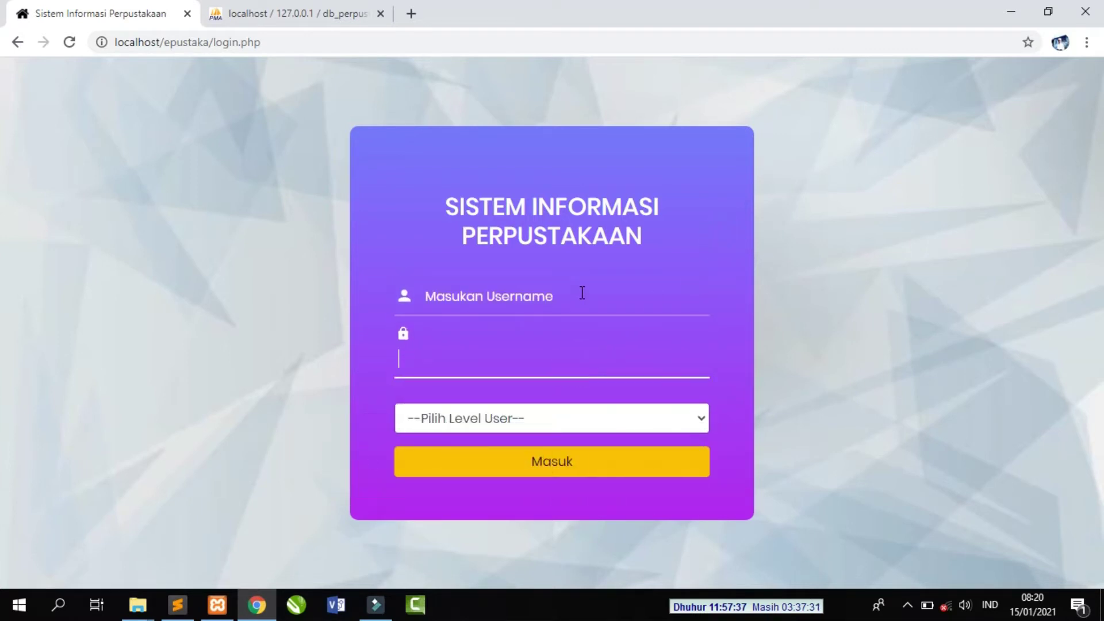
click(581, 291)
key(Down)
key(Down)
key(Down)
key(Down)
click(754, 316)
click(636, 416)
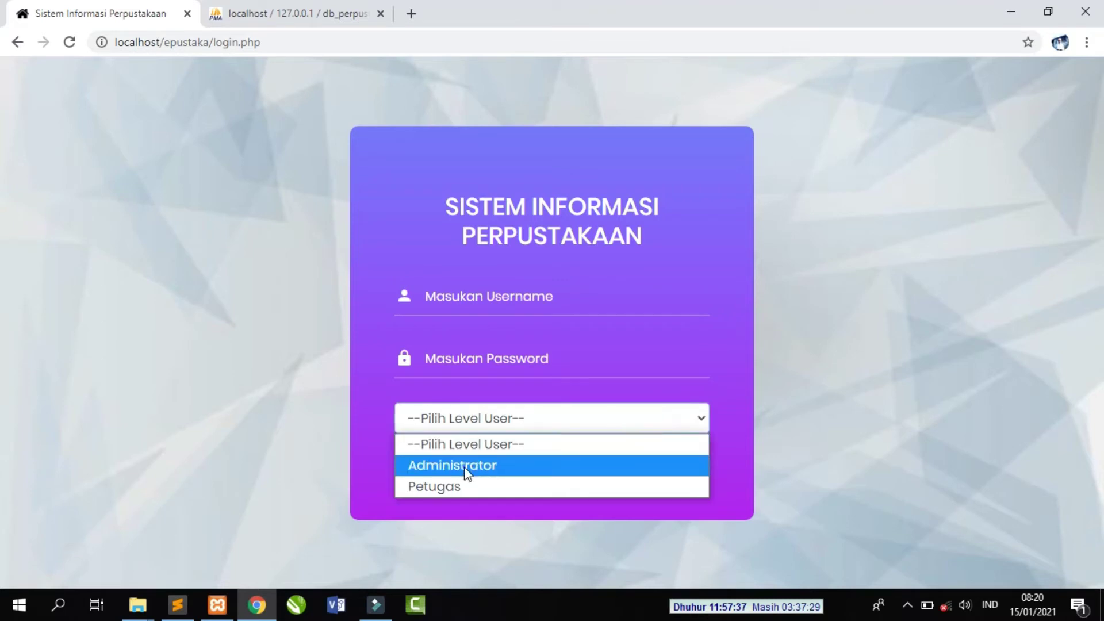
click(730, 290)
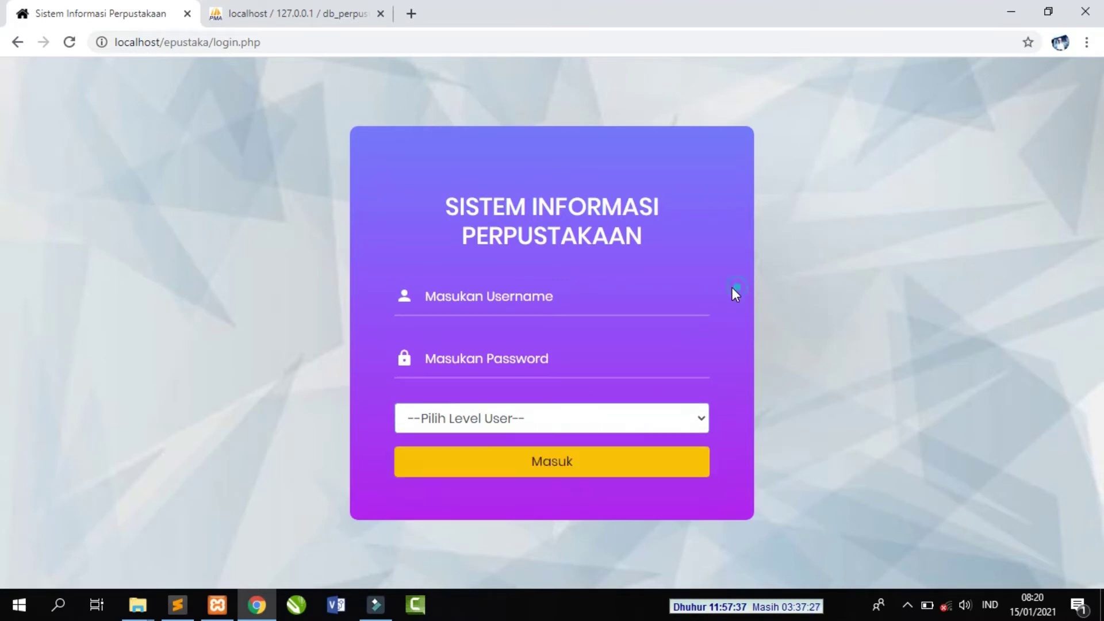
- Log in with the admin username and password at Administrator level
click(541, 298)
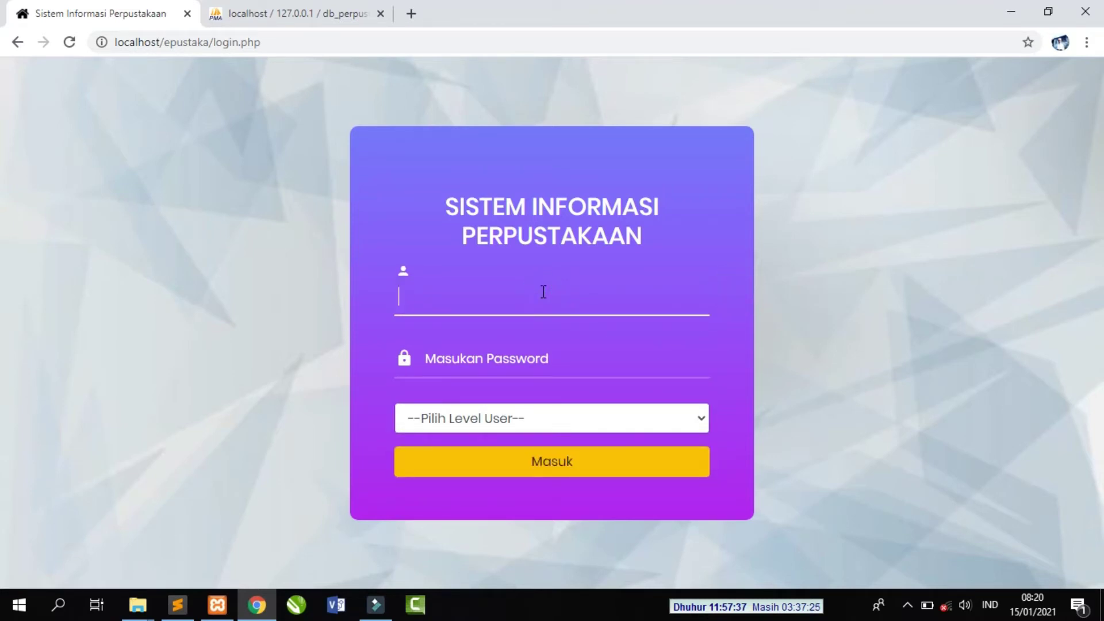
text(admin)
click(601, 366)
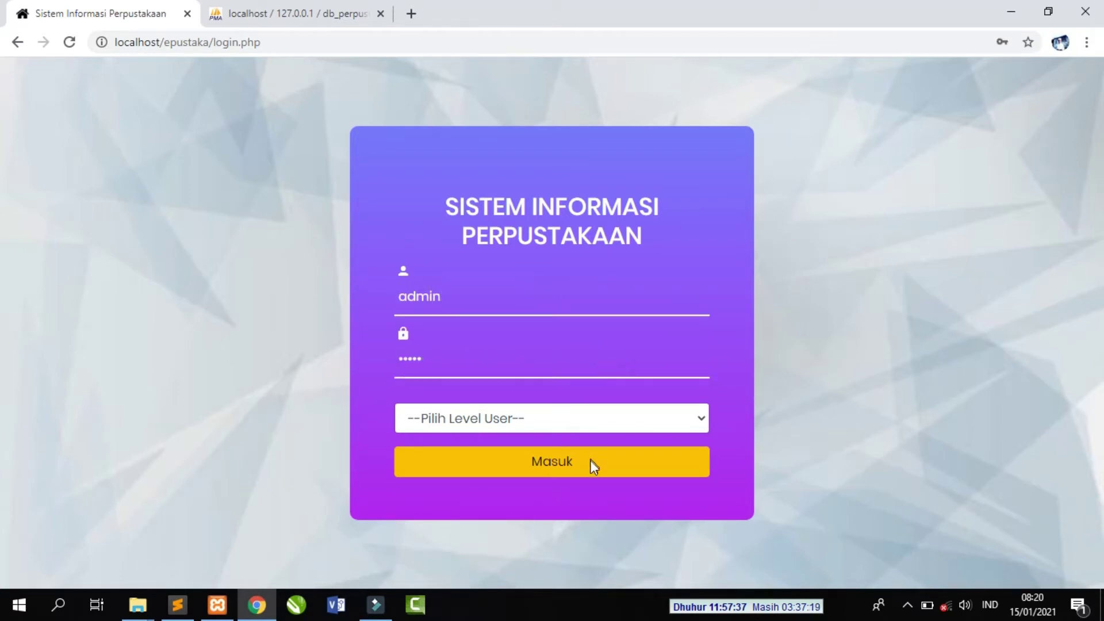
click(602, 419)
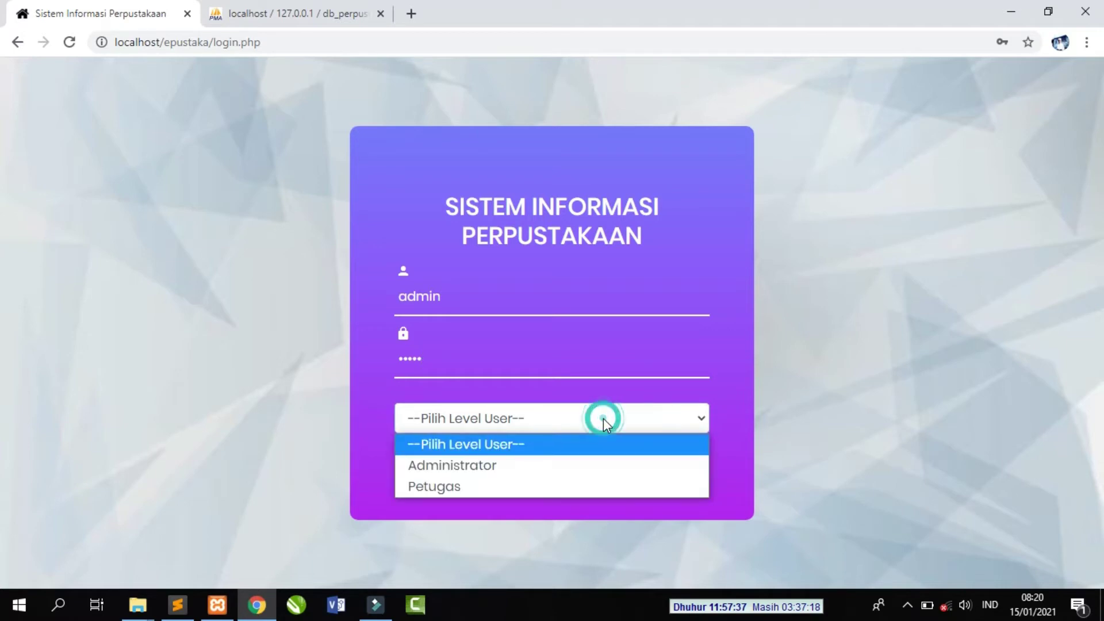
click(487, 475)
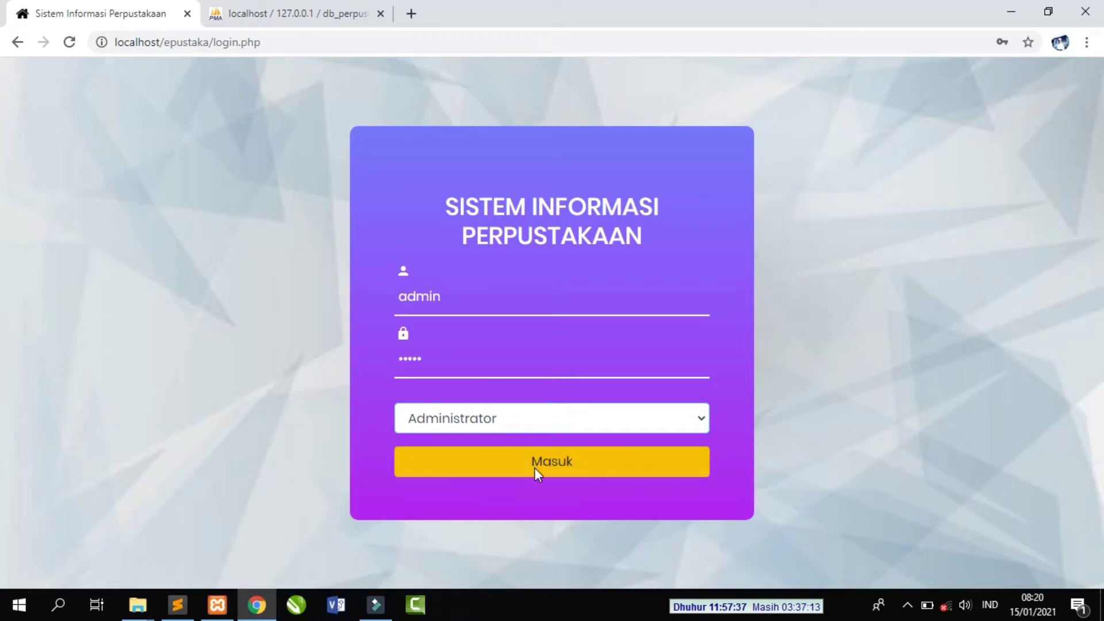
click(554, 464)
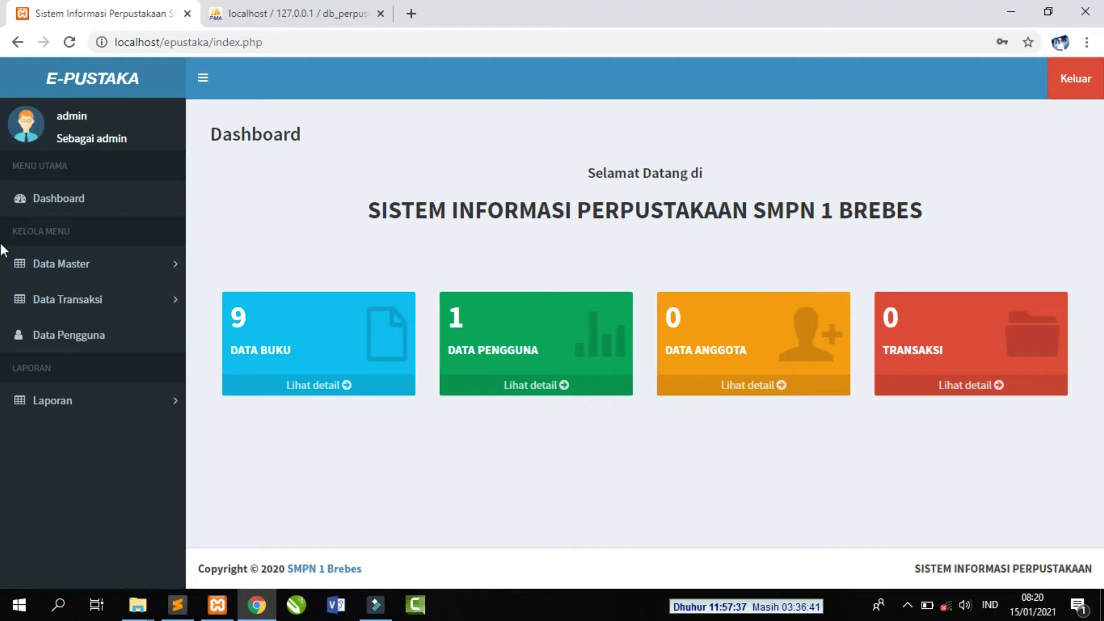
- Reload the dashboard, expand Data Master and Data Transaksi, then open Data Pengguna
click(76, 199)
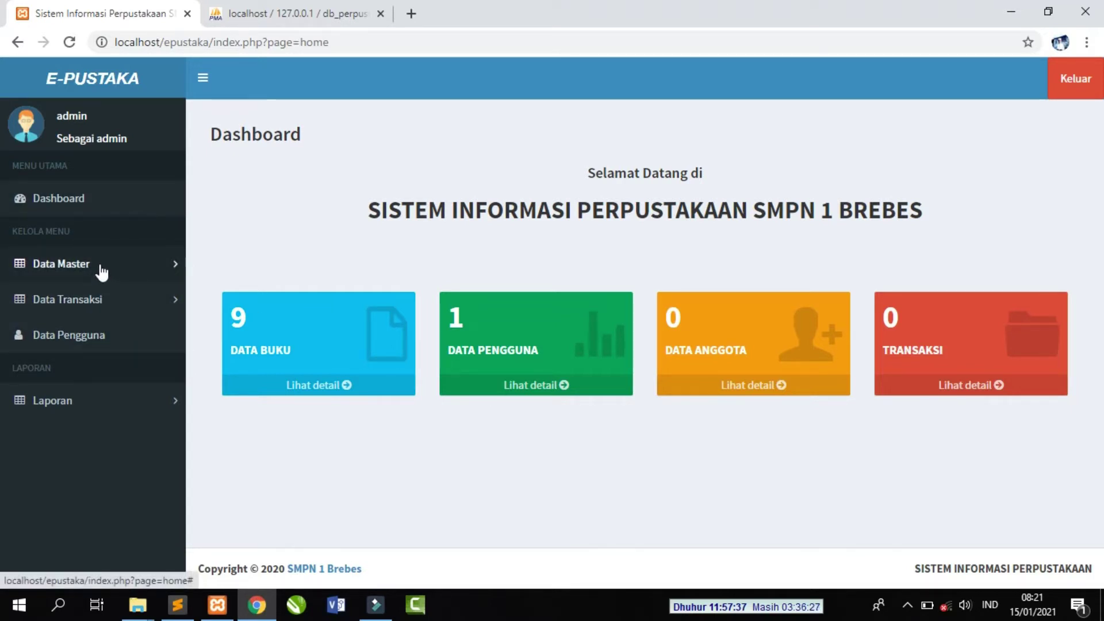
click(102, 272)
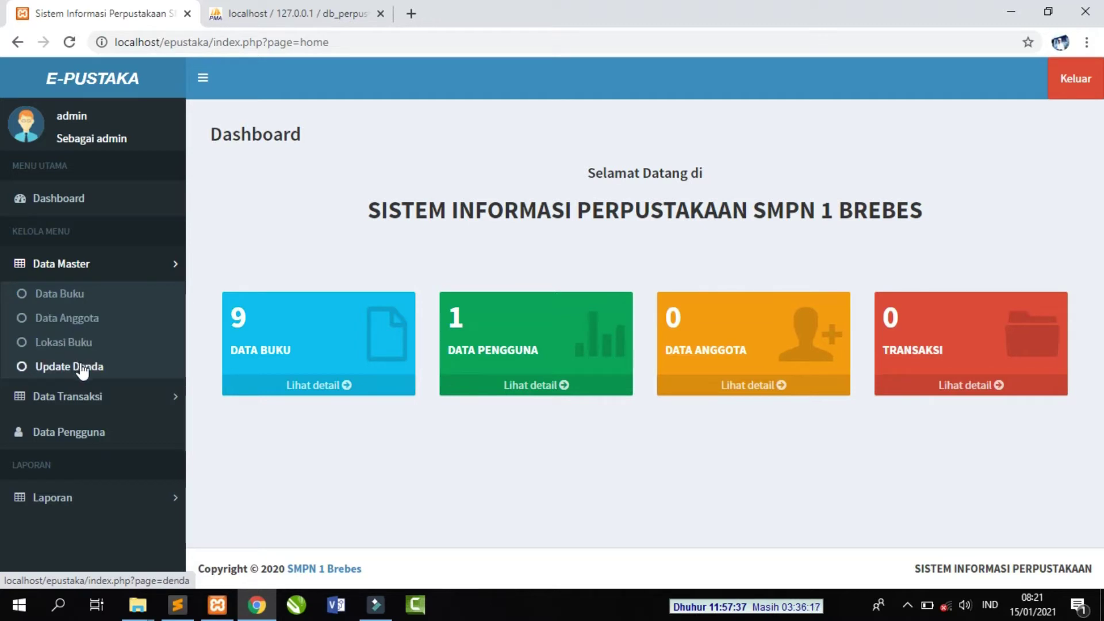
click(114, 394)
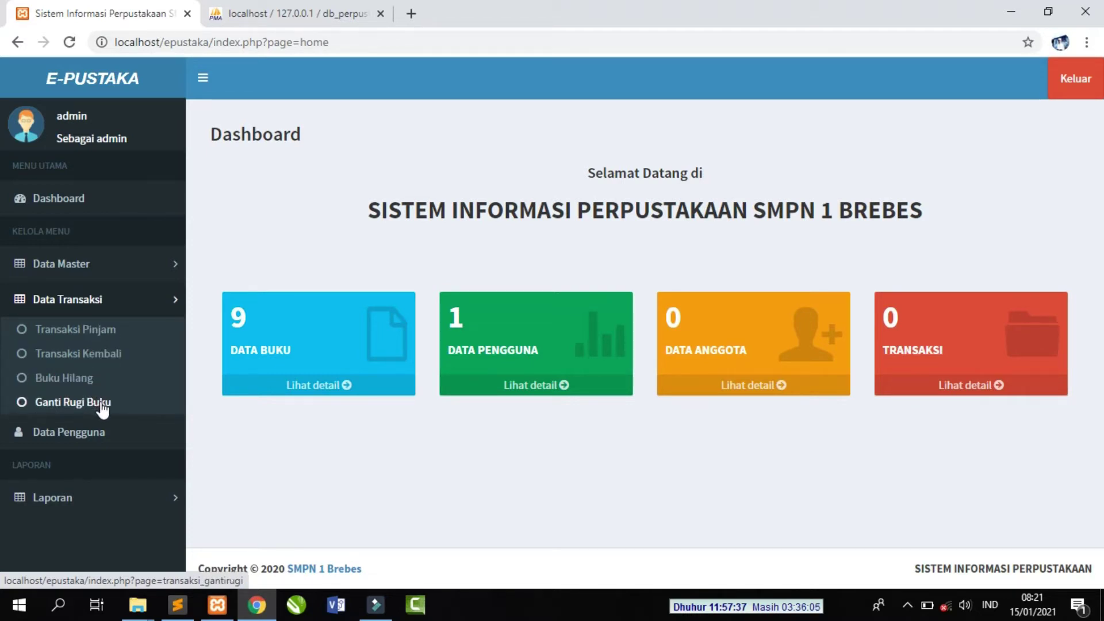
click(92, 436)
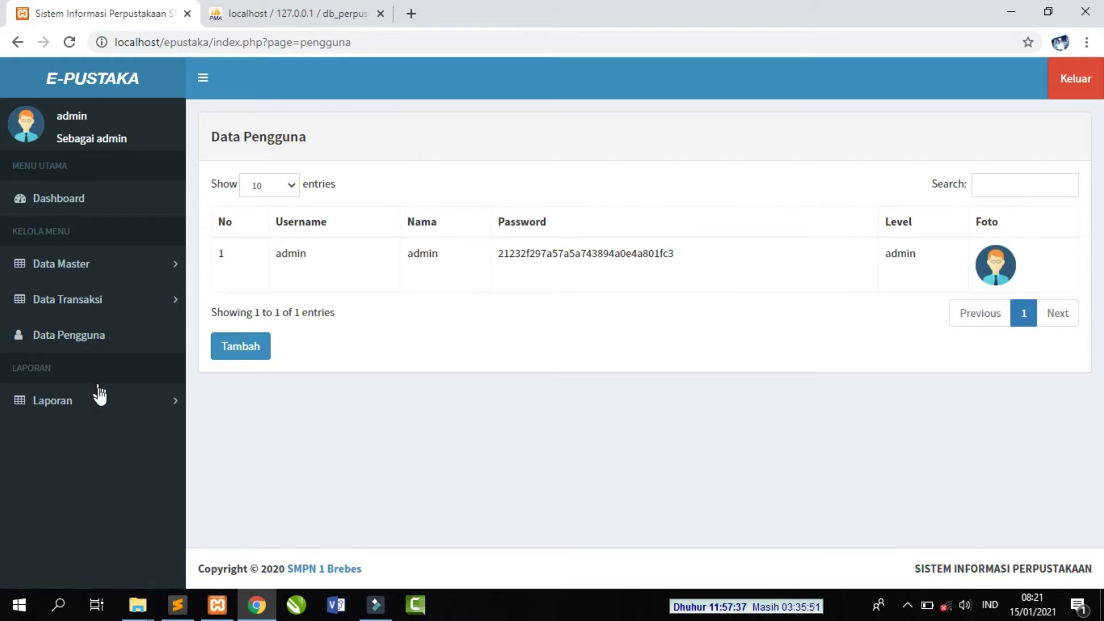
- Expand Laporan to view the six reports, then open Data Buku under Data Master
click(100, 402)
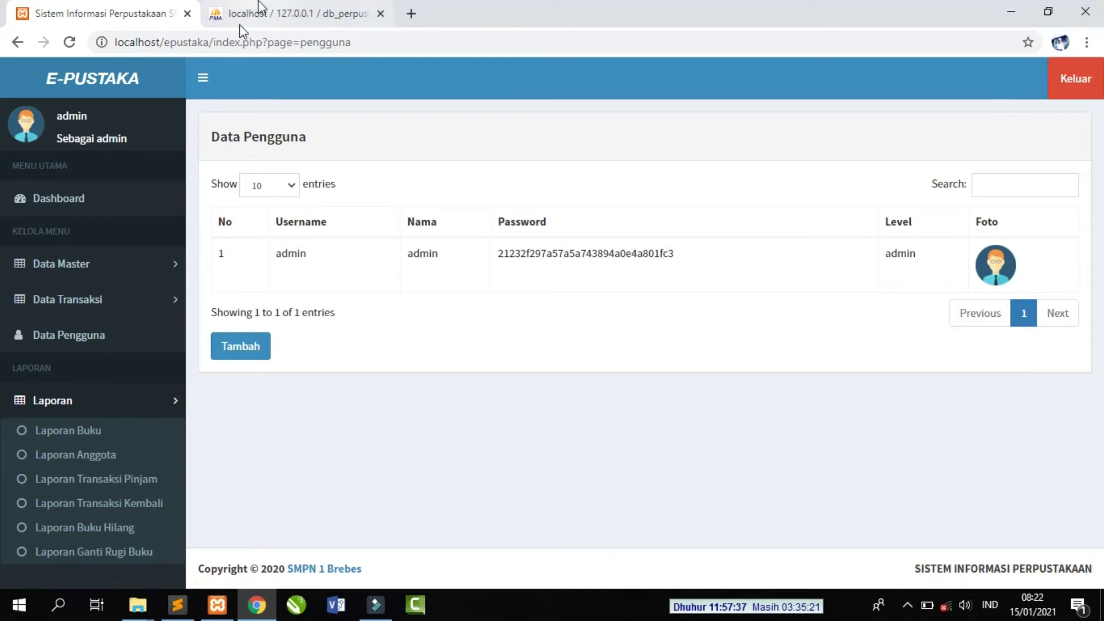
click(85, 266)
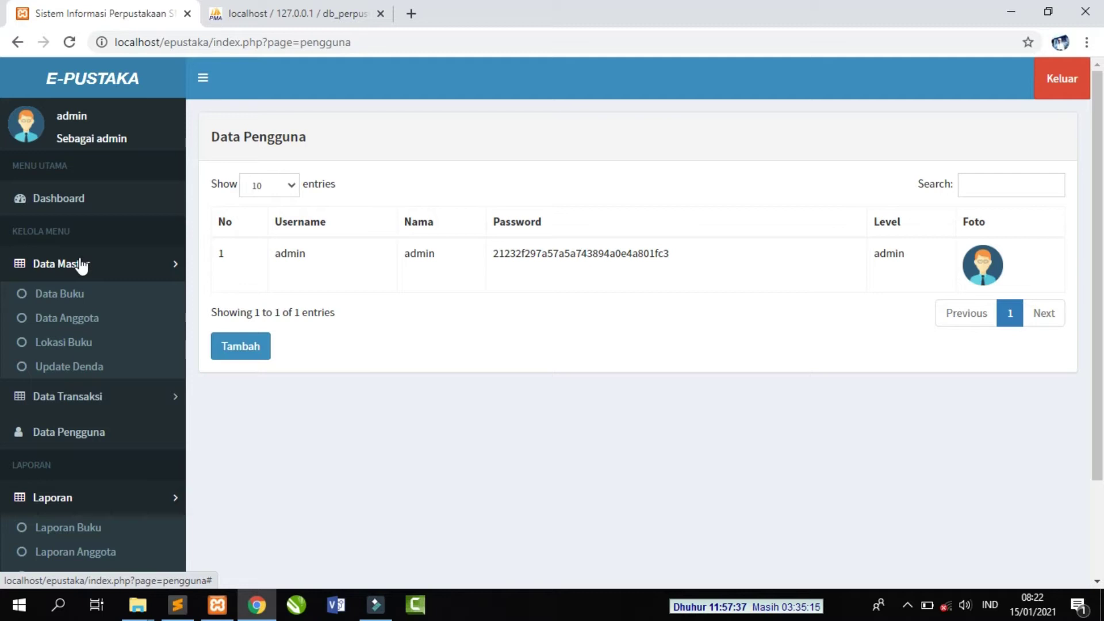
click(71, 297)
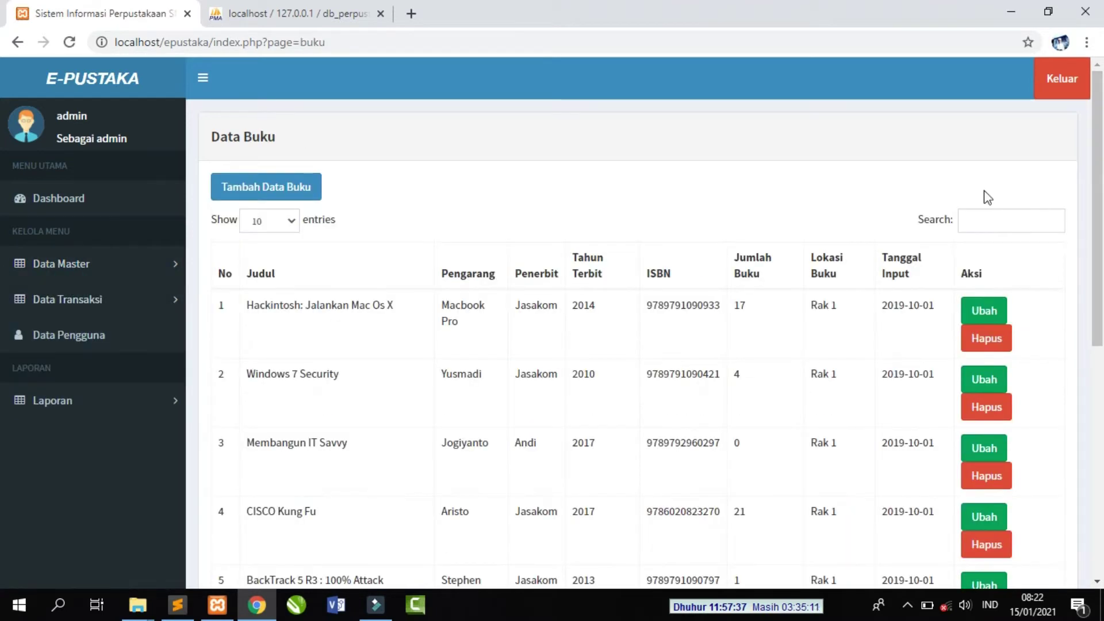
drag(1099, 167, 1095, 374)
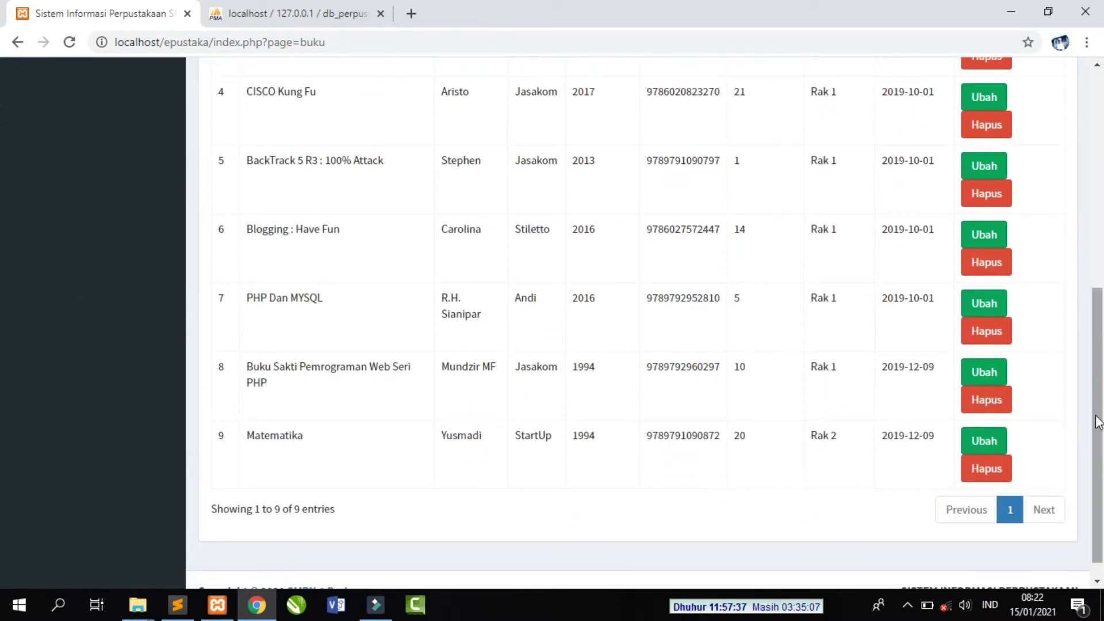
drag(1097, 426, 1097, 207)
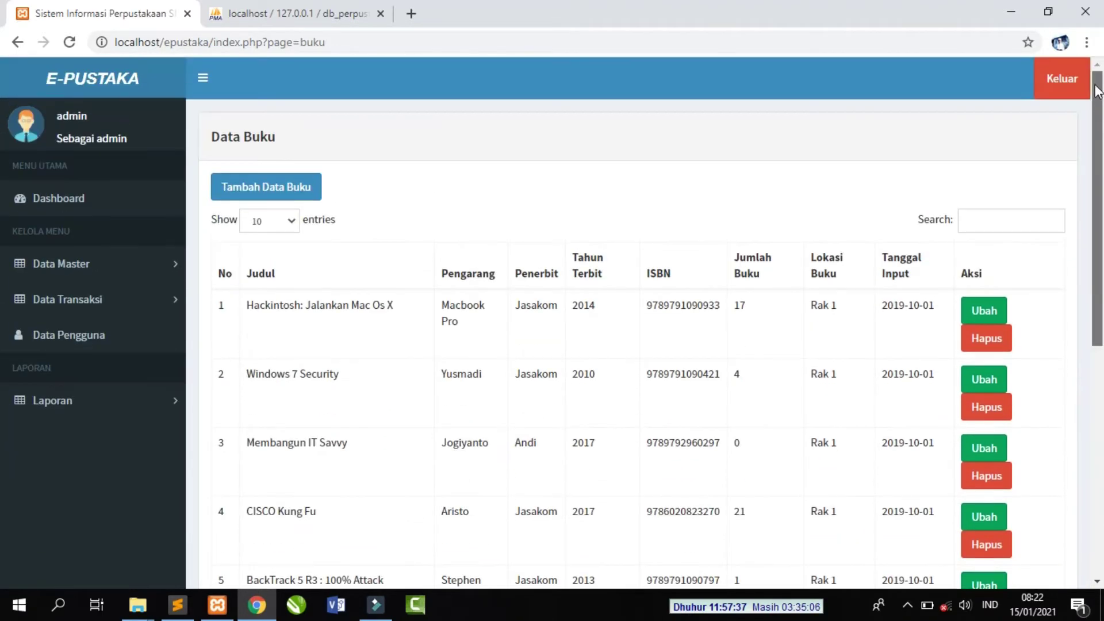
click(70, 198)
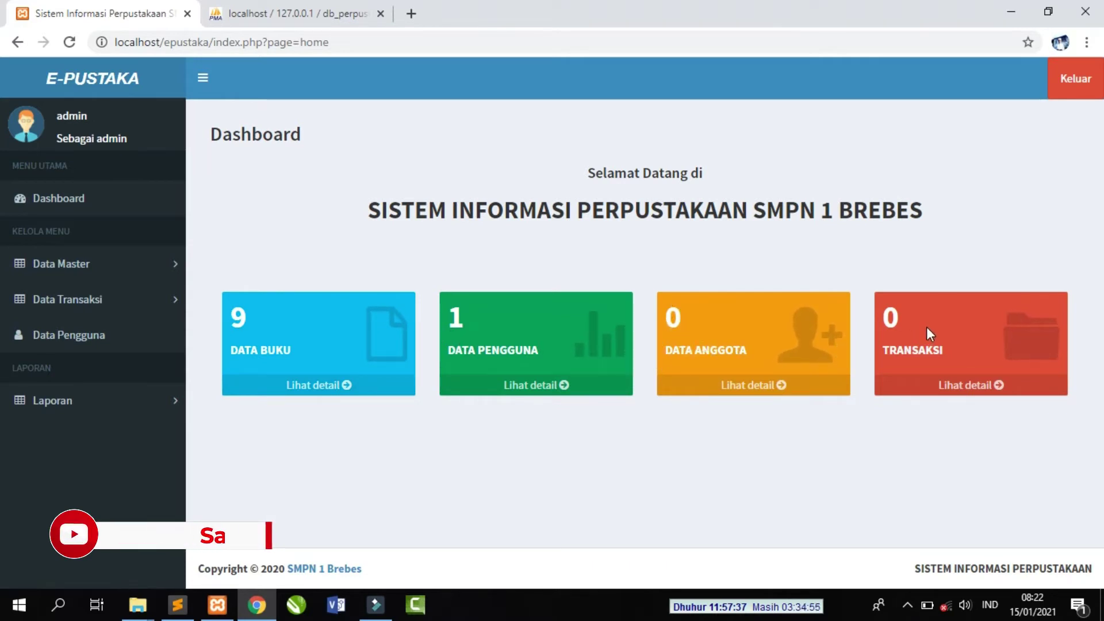
click(107, 266)
click(69, 294)
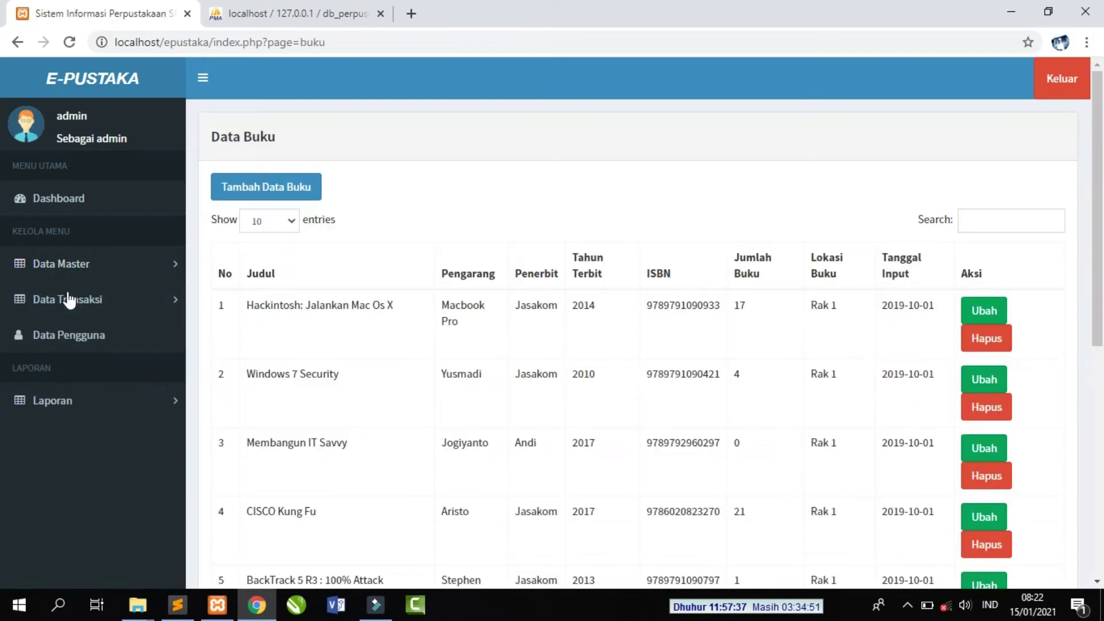
scroll(3, 244, down, 2)
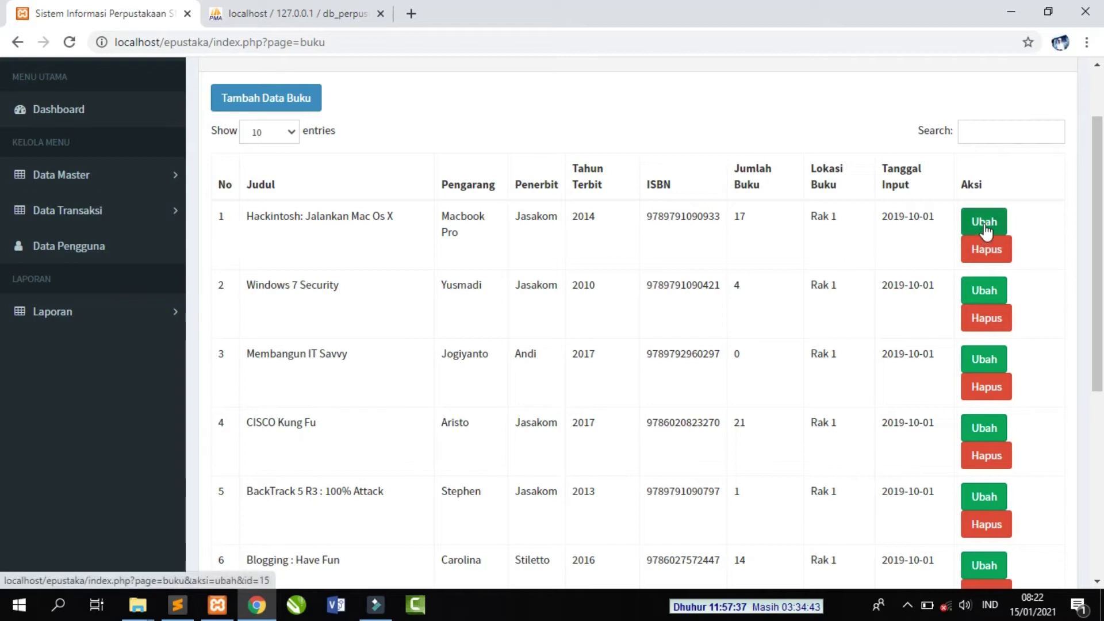
- Delete the book 'Hackintosh: Jalankan Mac Os X' from the Data Buku list, then bring phpMyAdmin forward
click(987, 253)
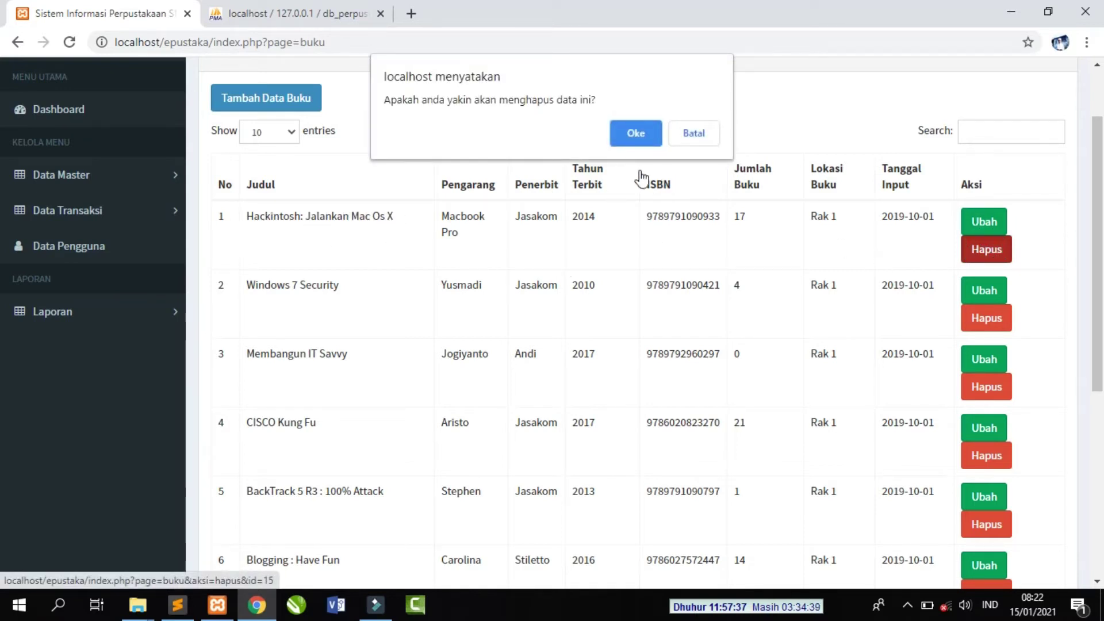
click(636, 134)
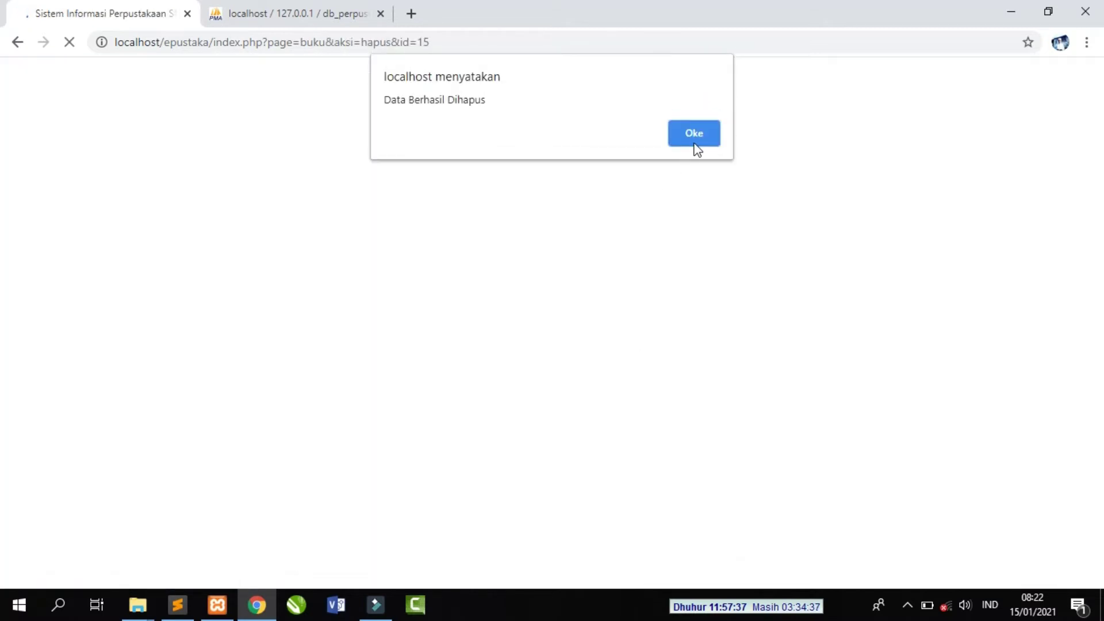
click(694, 138)
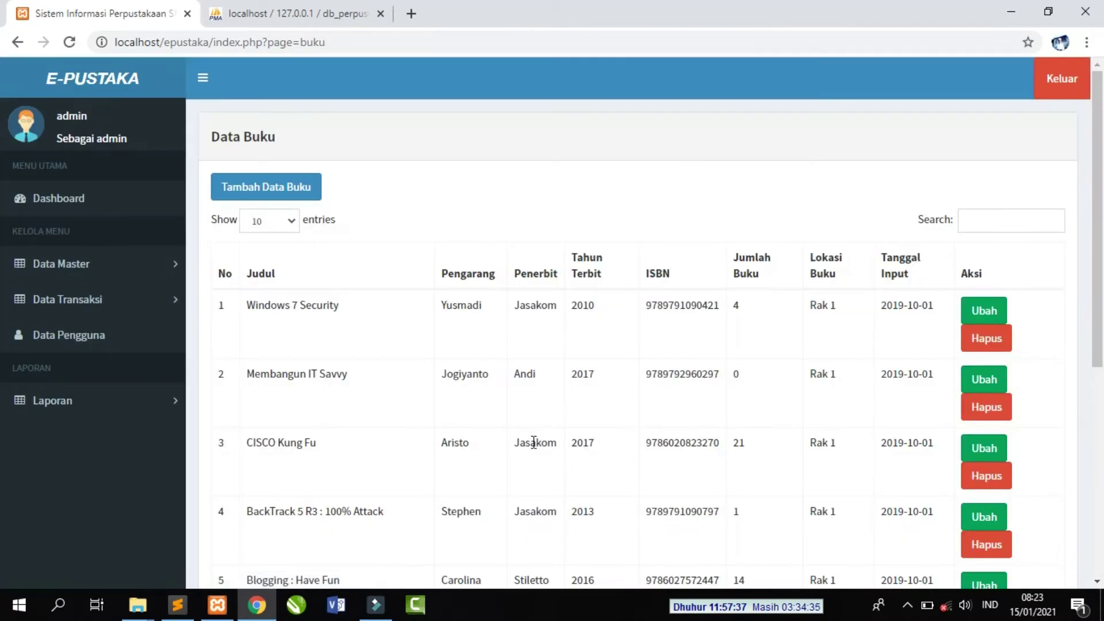
scroll(427, 493, down, 5)
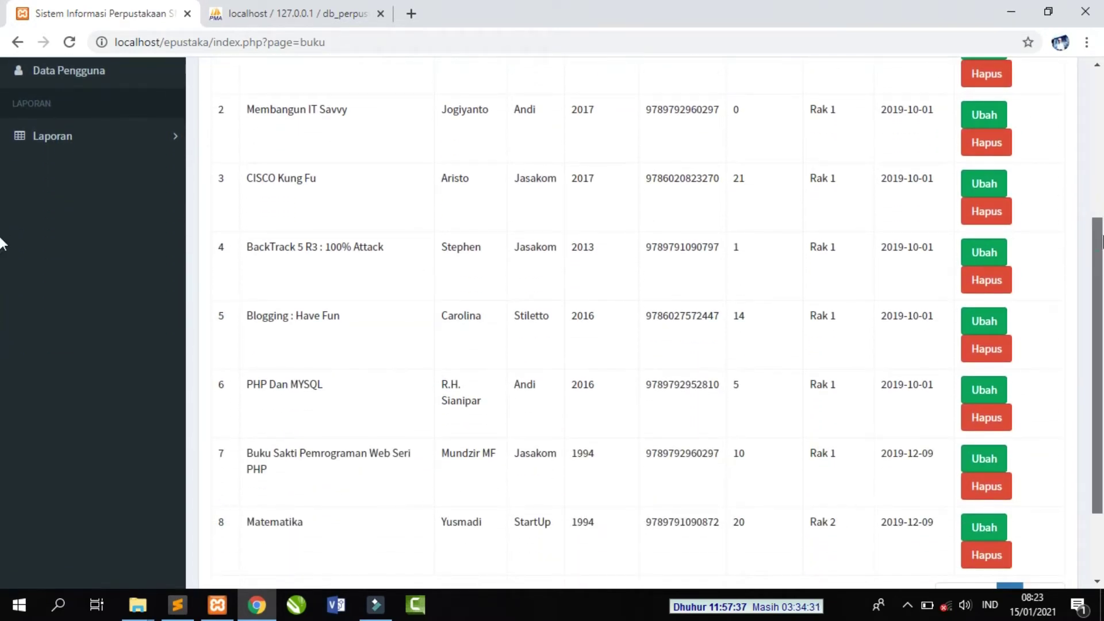
drag(1098, 231, 1095, 80)
click(321, 23)
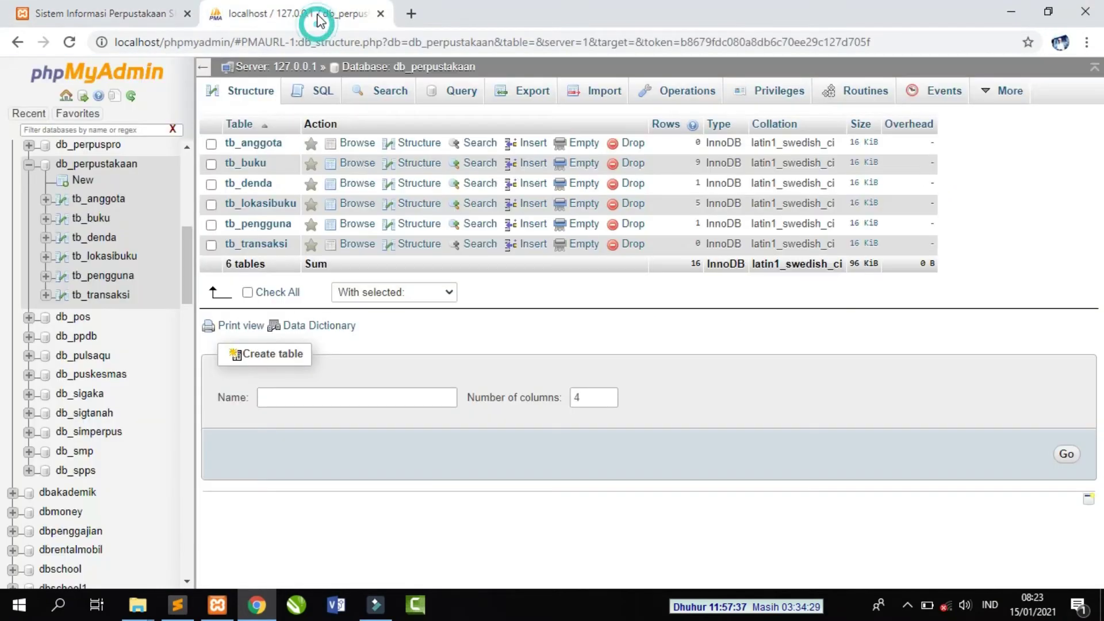
- Browse tb_buku to verify it holds 8 books without Hackintosh, then return to E-Pustaka
click(94, 221)
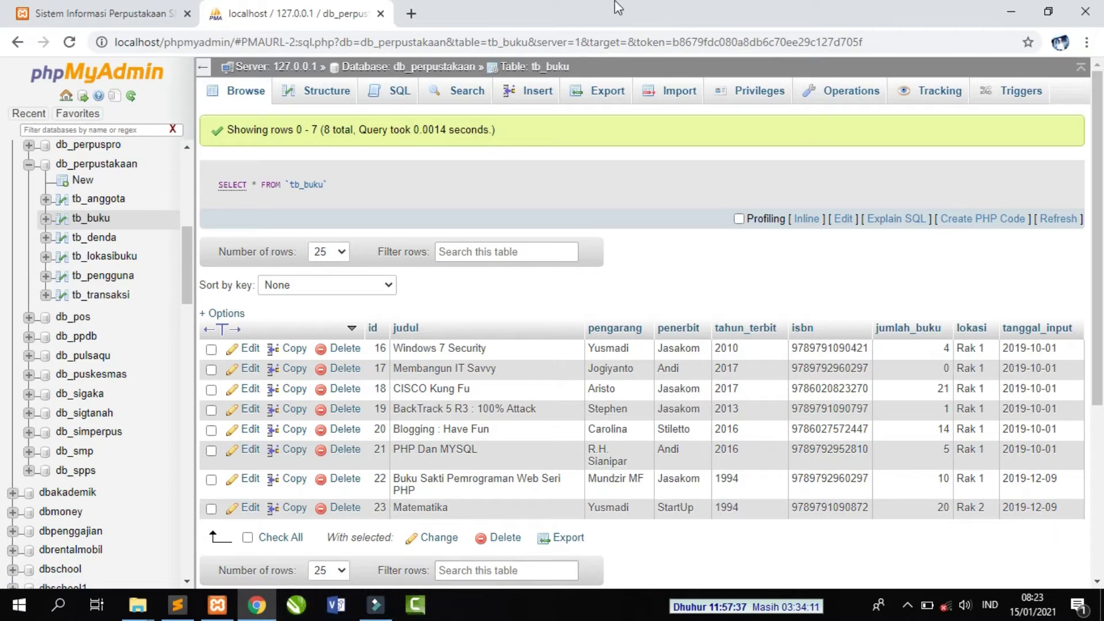
click(135, 16)
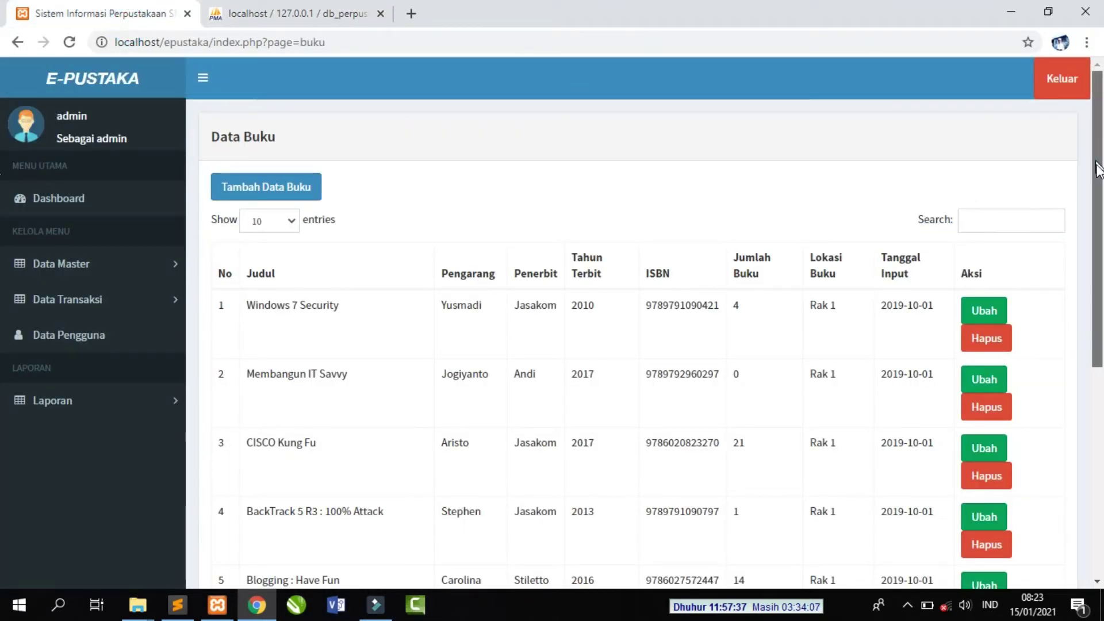
- Change the CISCO Kung Fu title to 'CISCO Kung Fu Jilid 1' and save it
drag(1097, 167, 1100, 209)
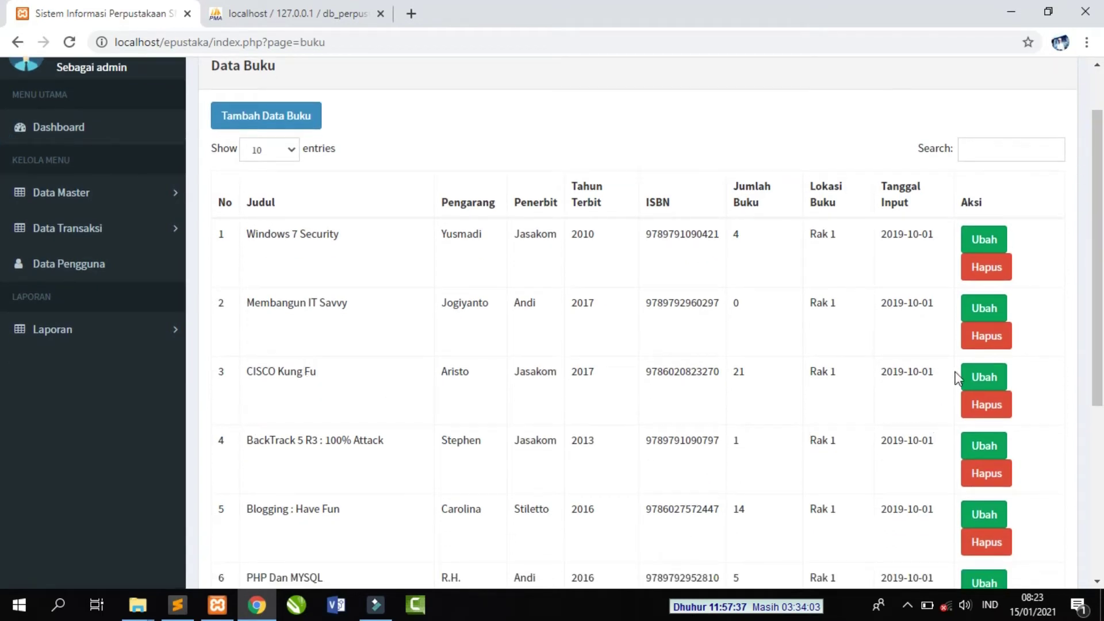
click(985, 374)
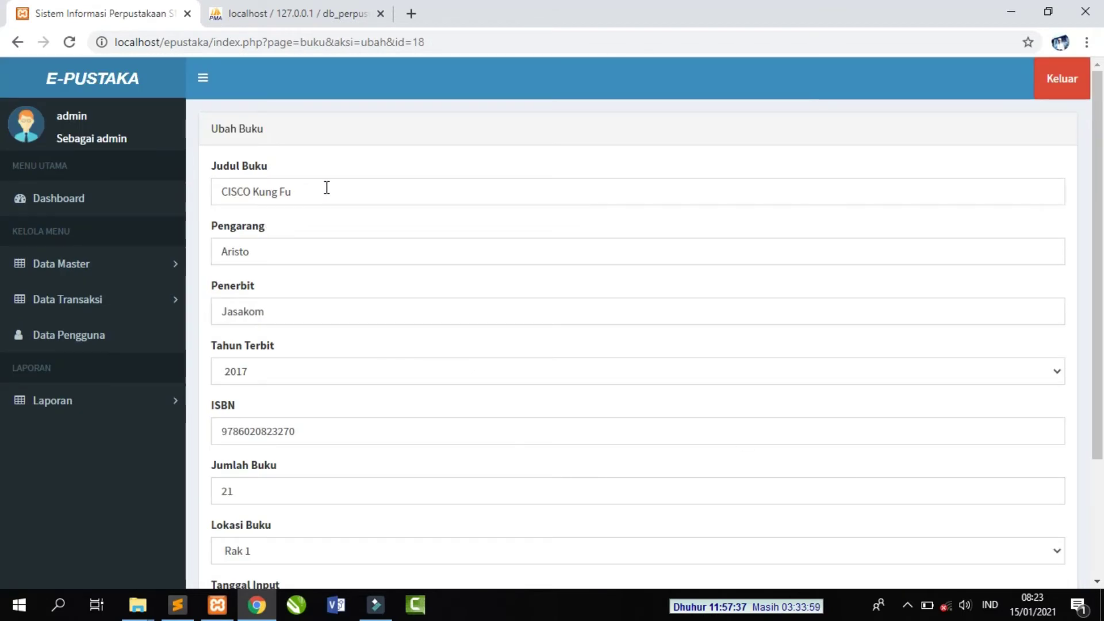
click(347, 193)
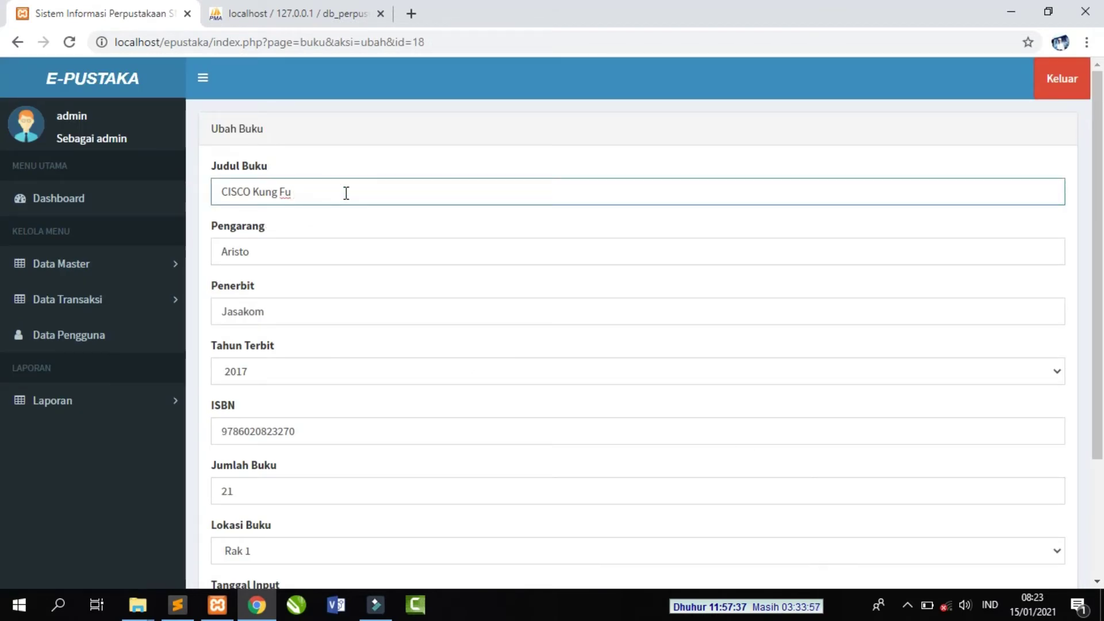
text(Jilid 1)
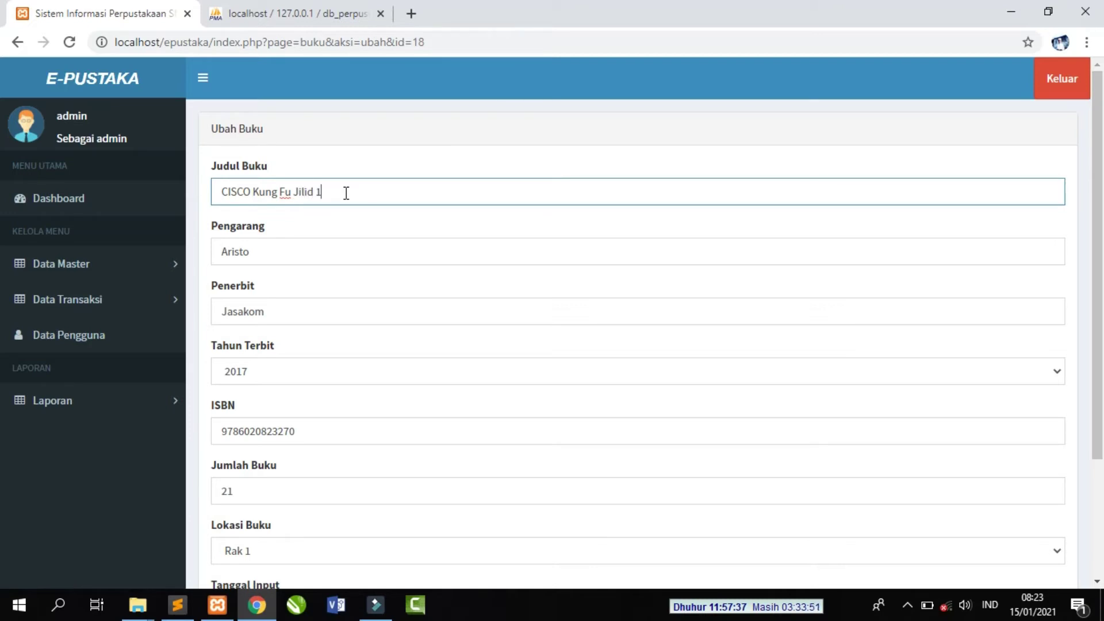
drag(1096, 196, 1086, 310)
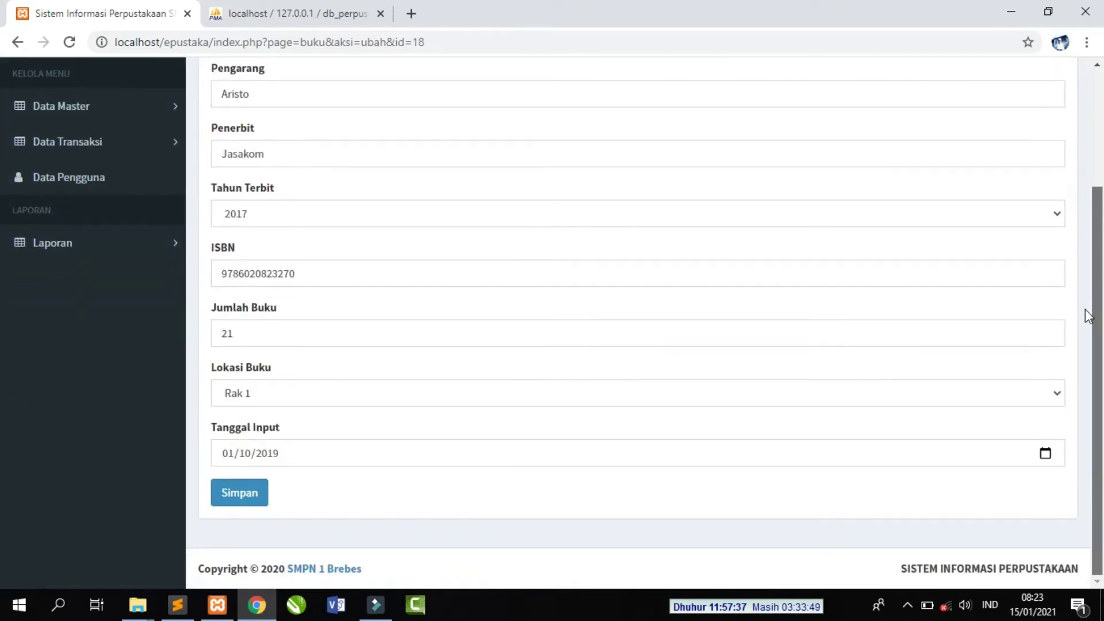
click(253, 502)
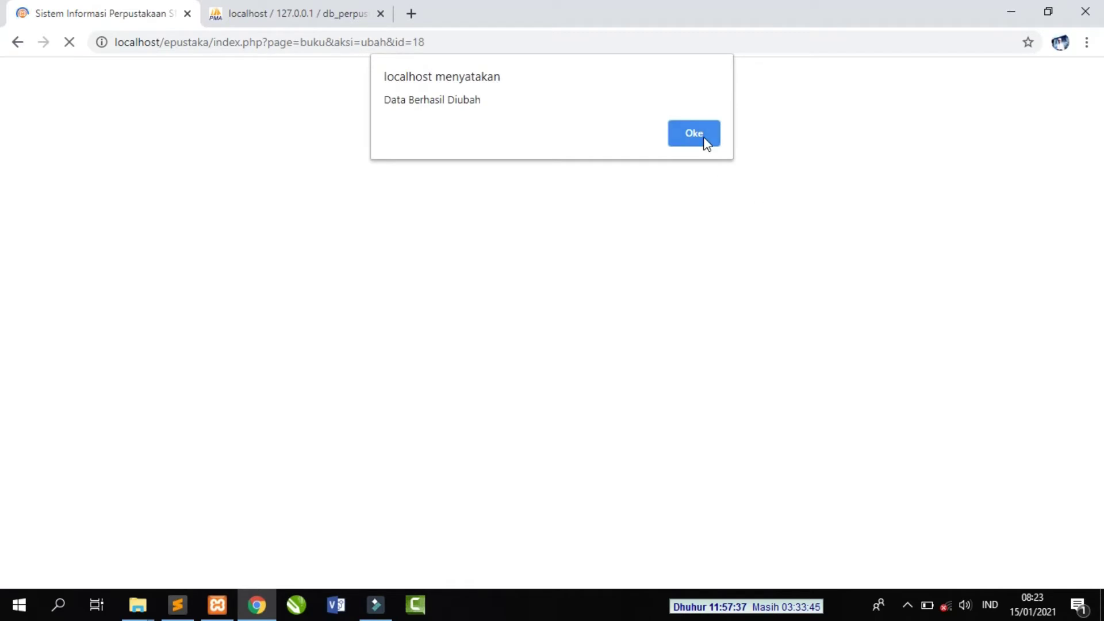
click(703, 138)
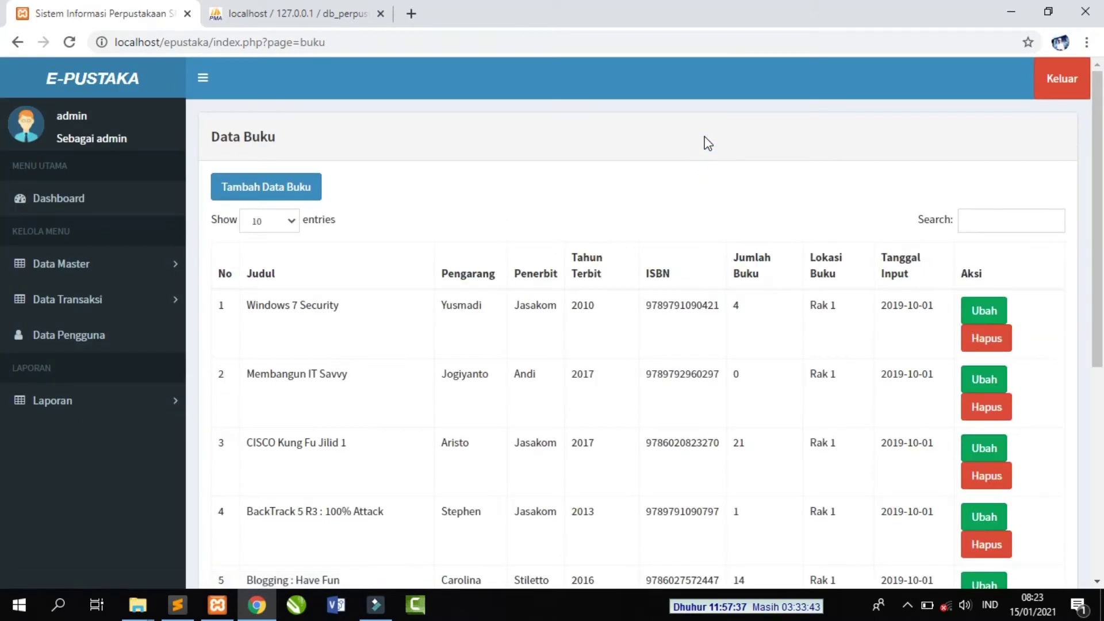
- Check the renamed 'CISCO Kung Fu Jilid 1' title in the book list
scroll(266, 414, down, 2)
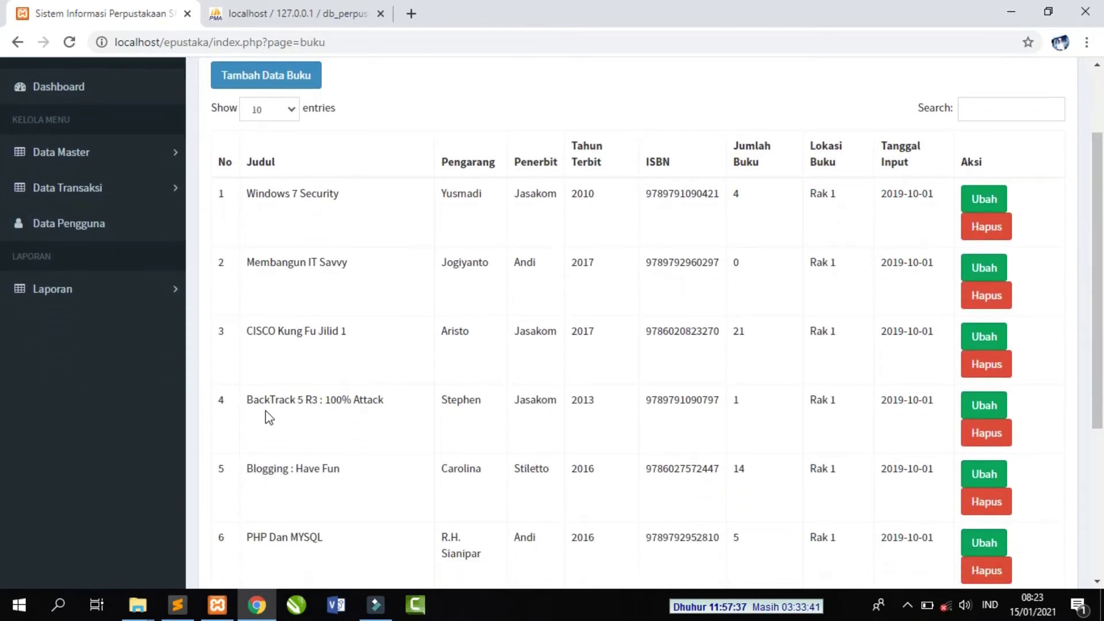
drag(246, 332, 589, 332)
click(593, 332)
scroll(1100, 276, up, 1)
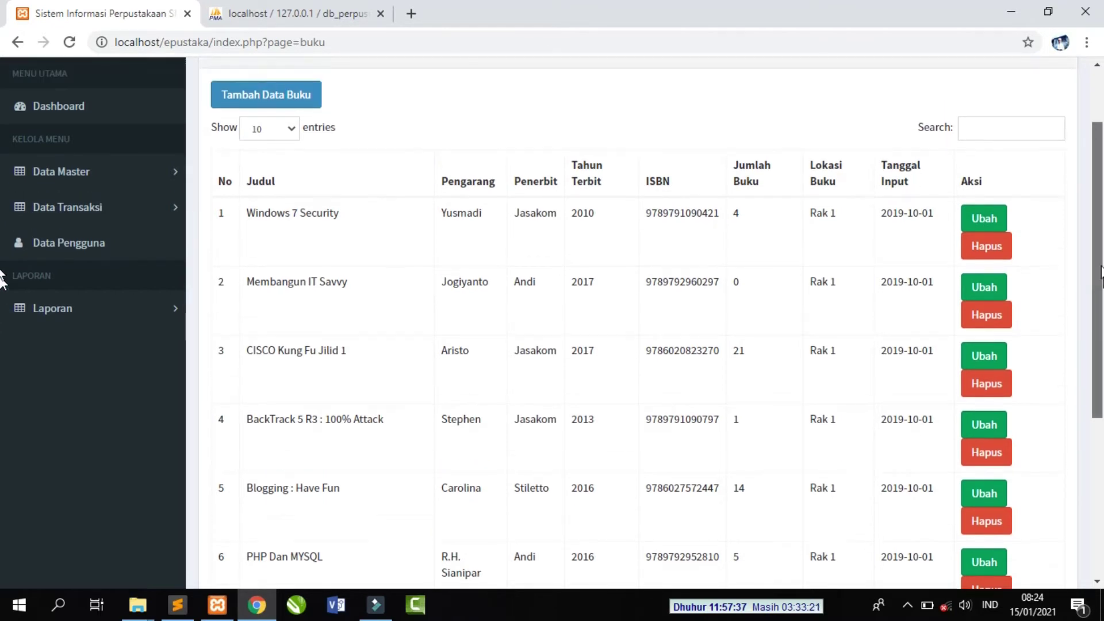
scroll(1099, 270, up, 2)
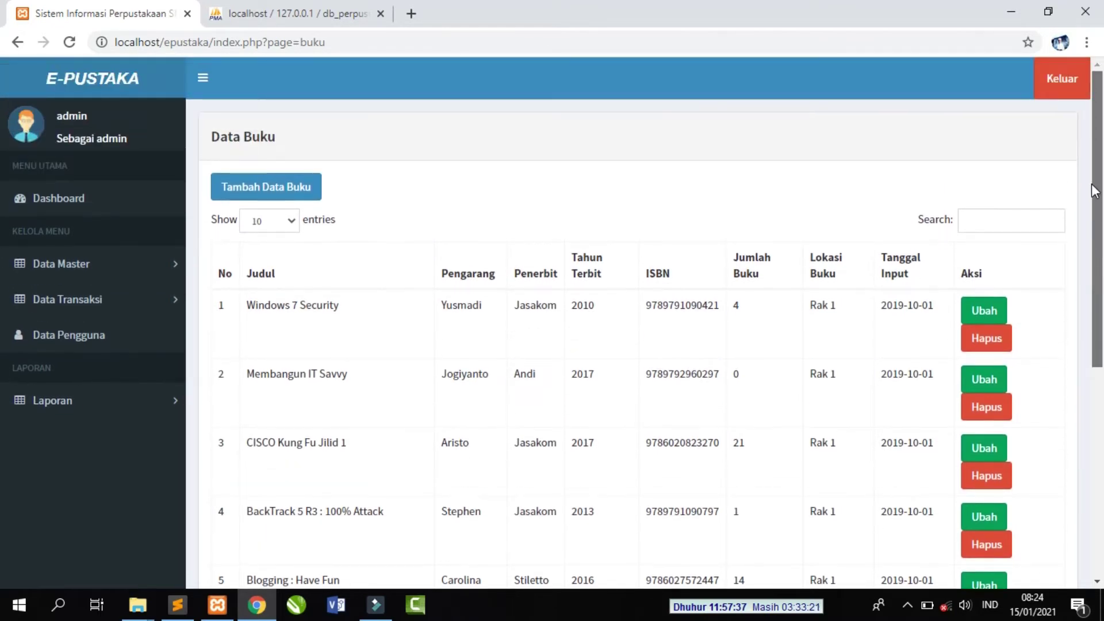
click(259, 192)
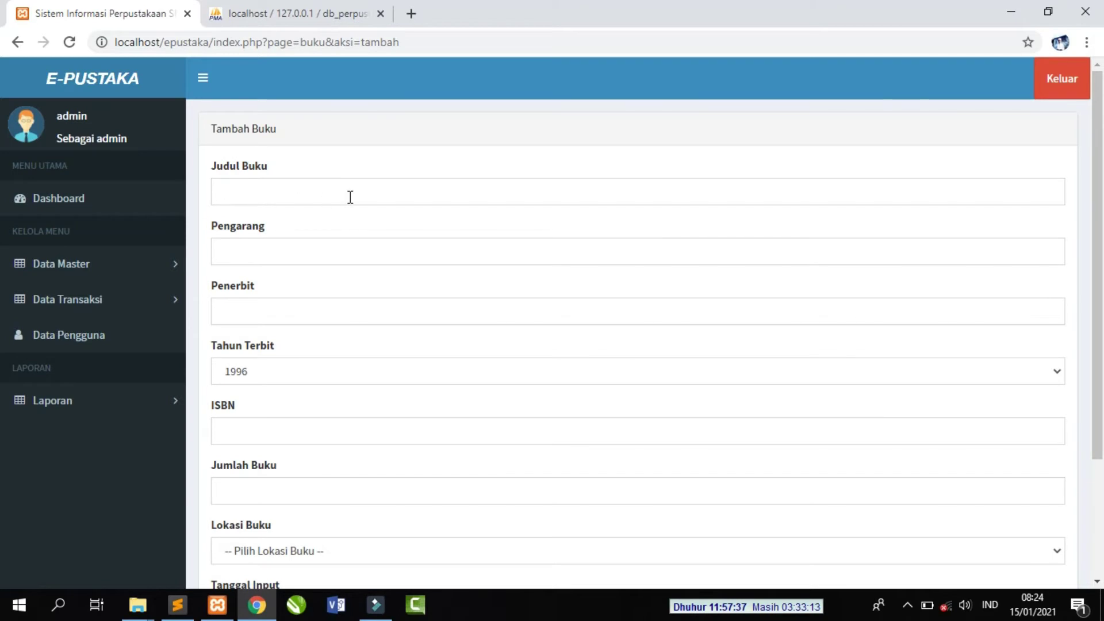
click(348, 195)
click(608, 251)
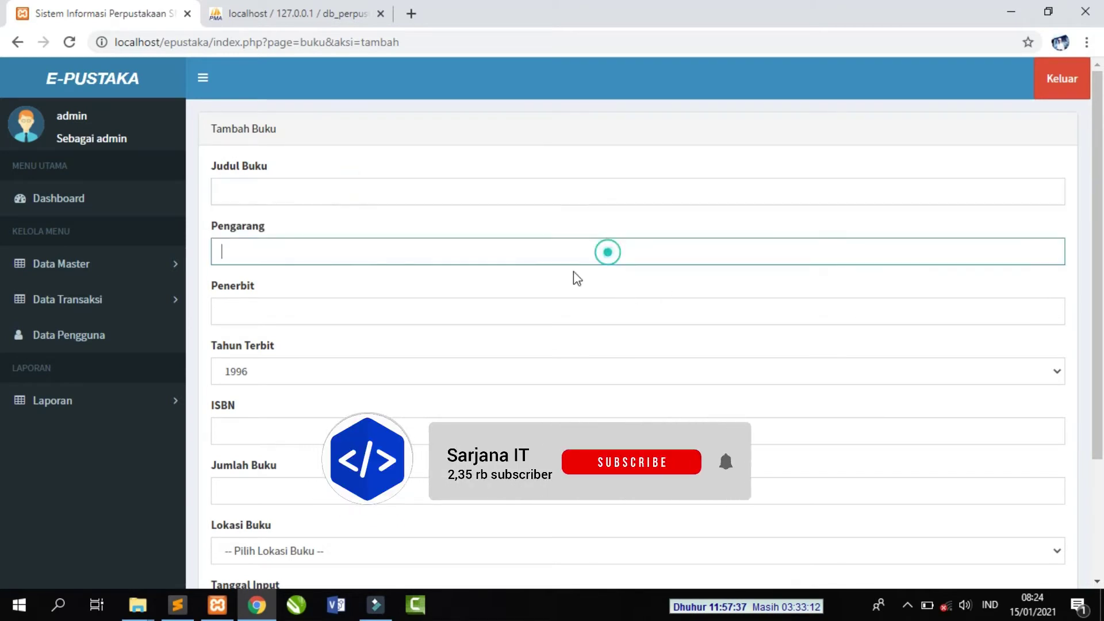
click(527, 305)
click(505, 364)
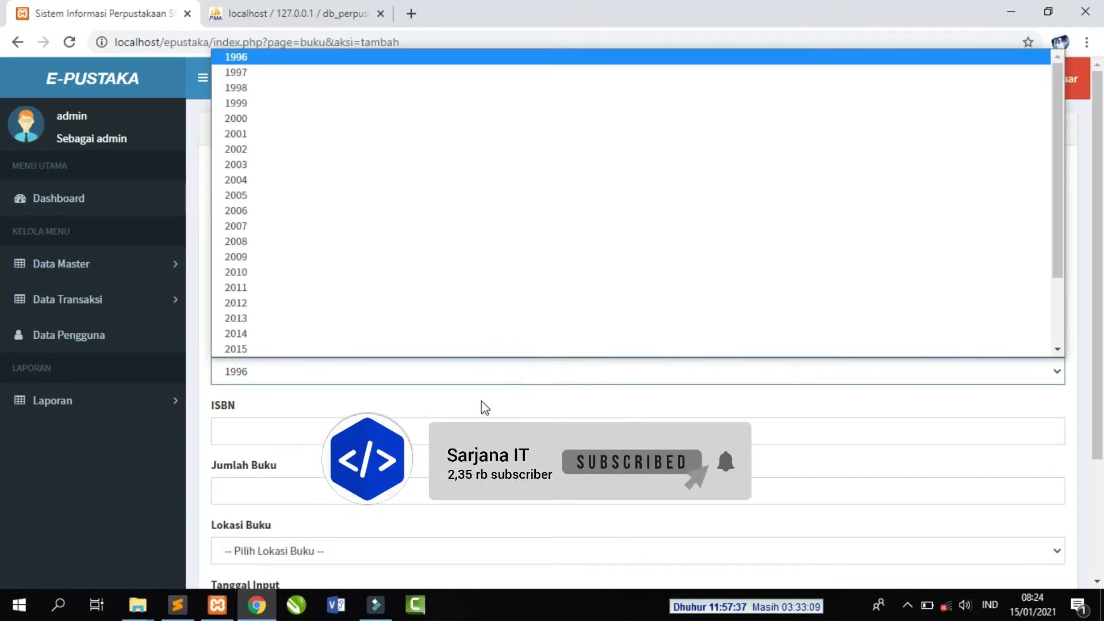
click(480, 405)
click(460, 427)
scroll(1096, 197, down, 3)
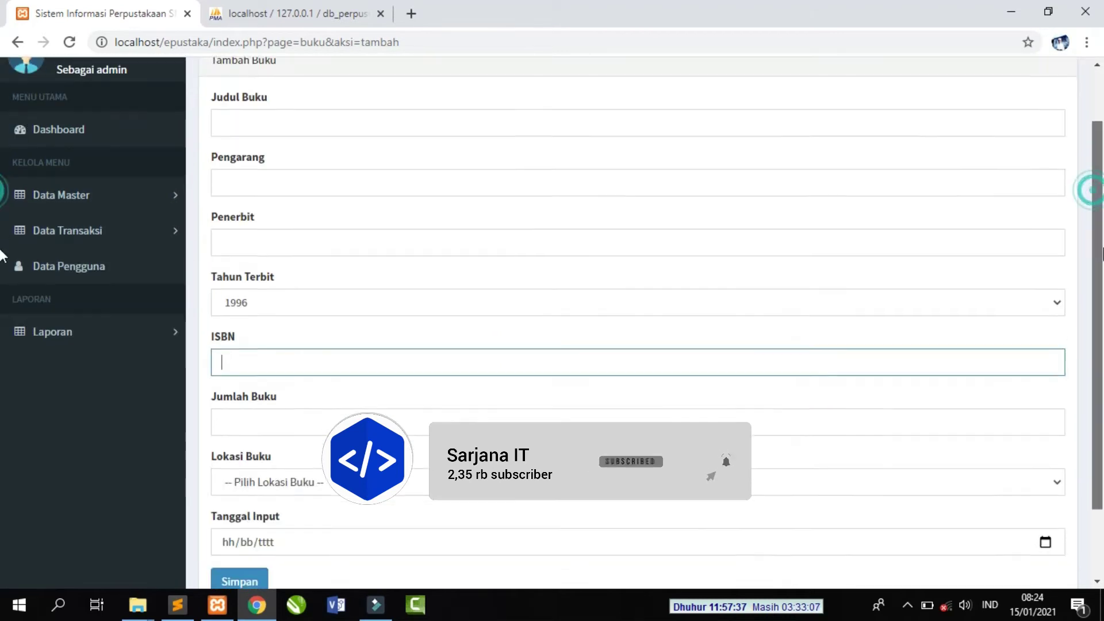
click(644, 338)
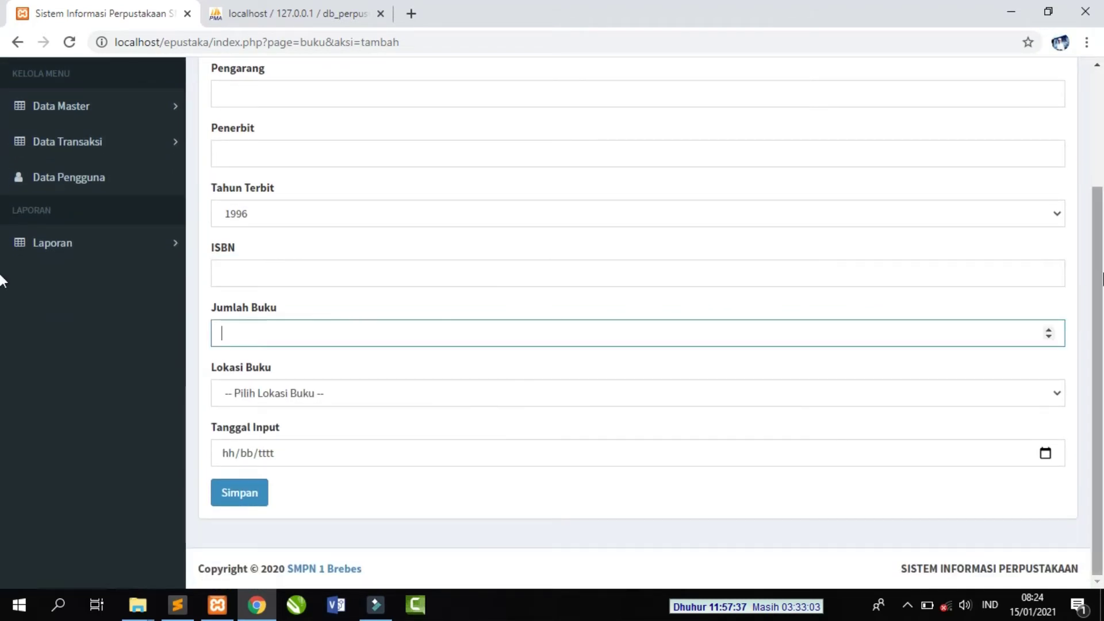
scroll(6, 276, up, 3)
click(330, 184)
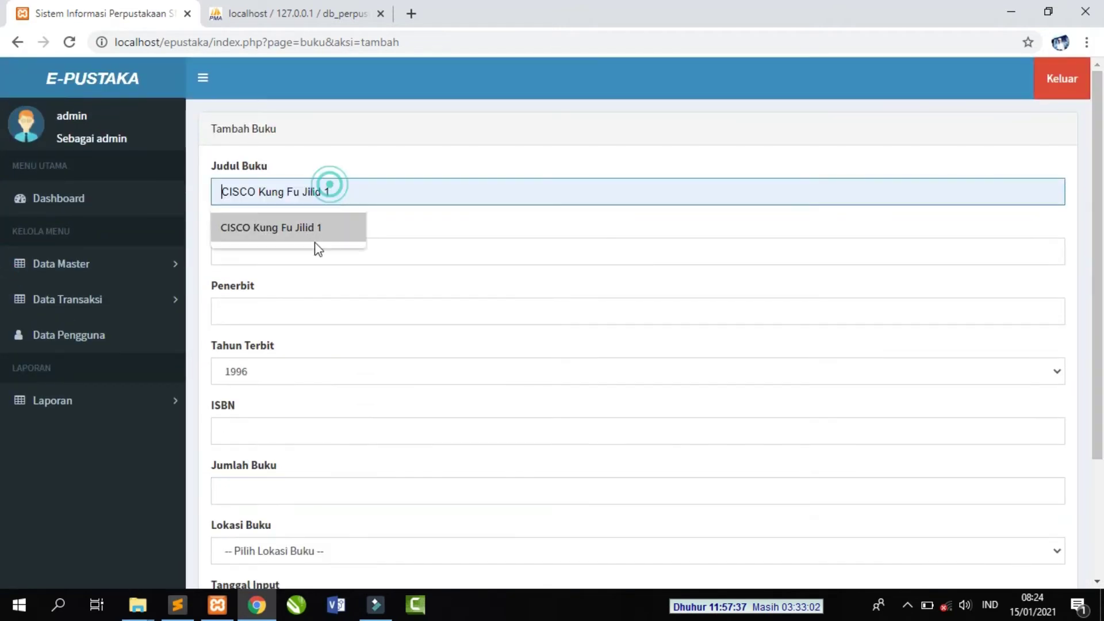
click(375, 255)
click(349, 304)
click(350, 377)
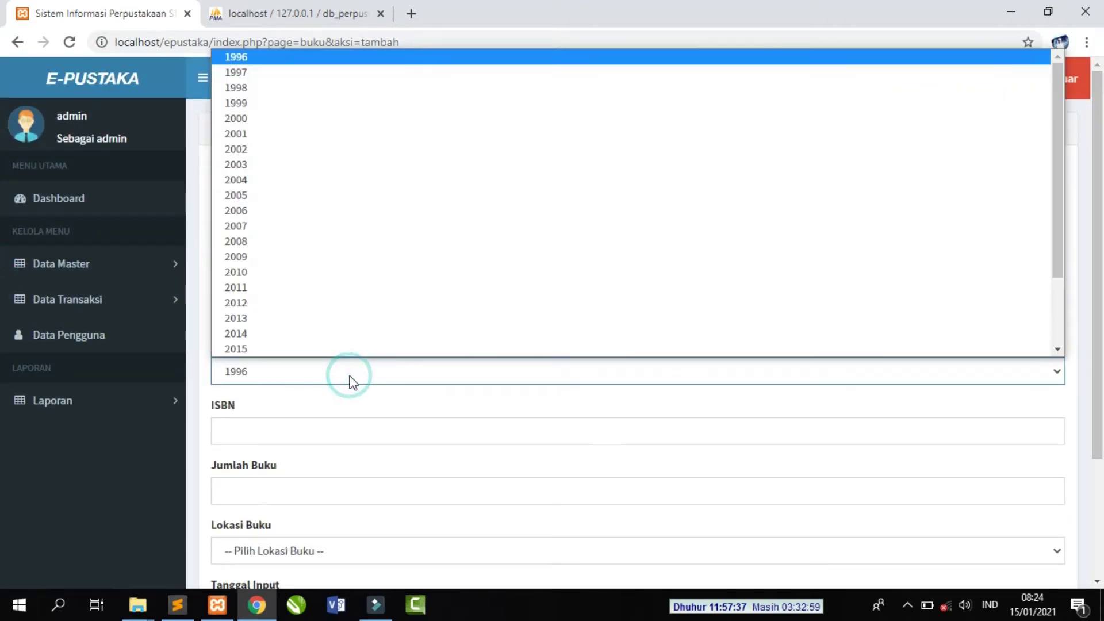
click(345, 423)
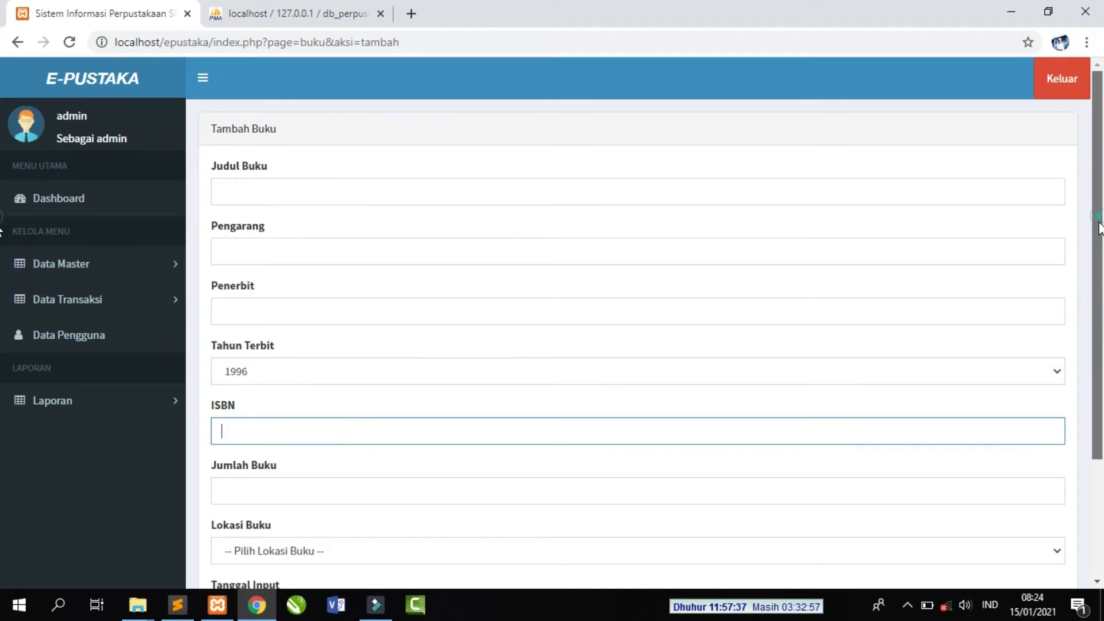
drag(1095, 241, 1092, 362)
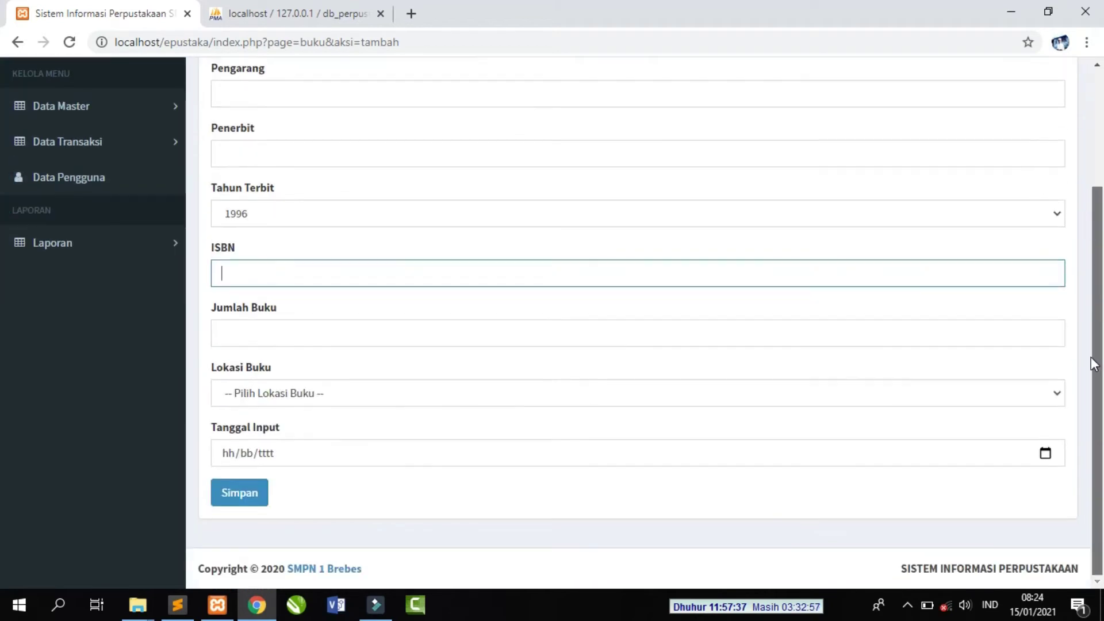
click(440, 330)
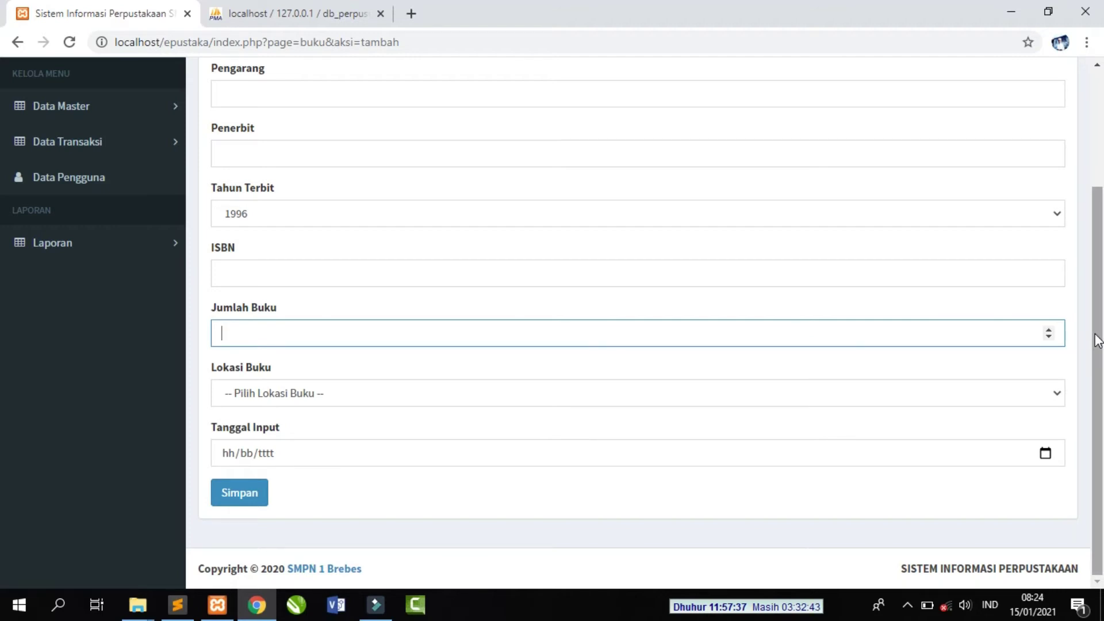
click(372, 454)
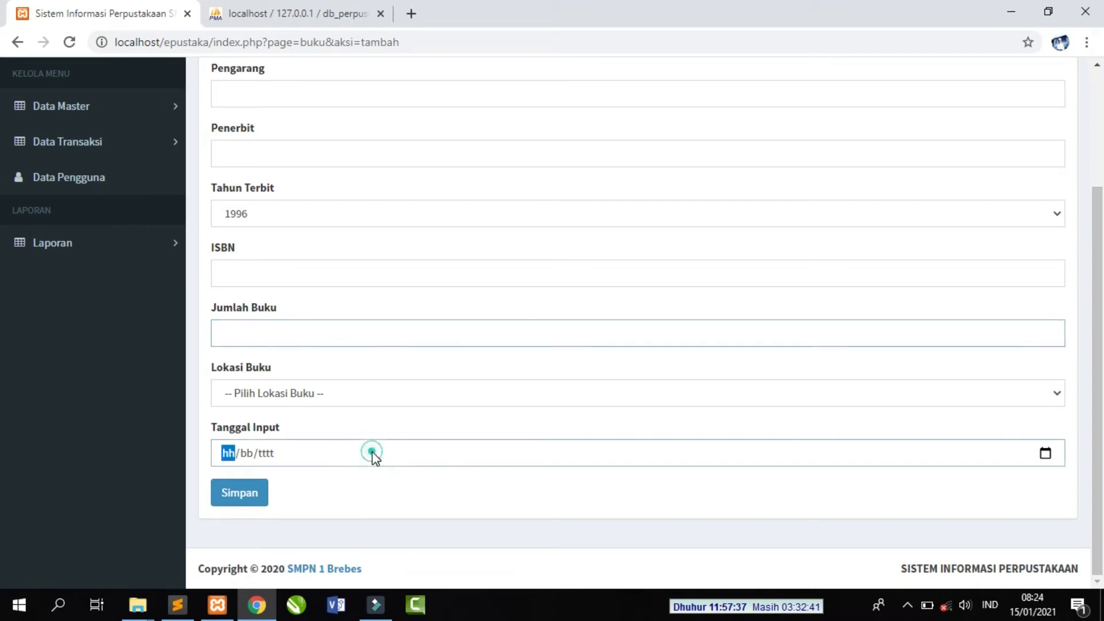
click(1045, 454)
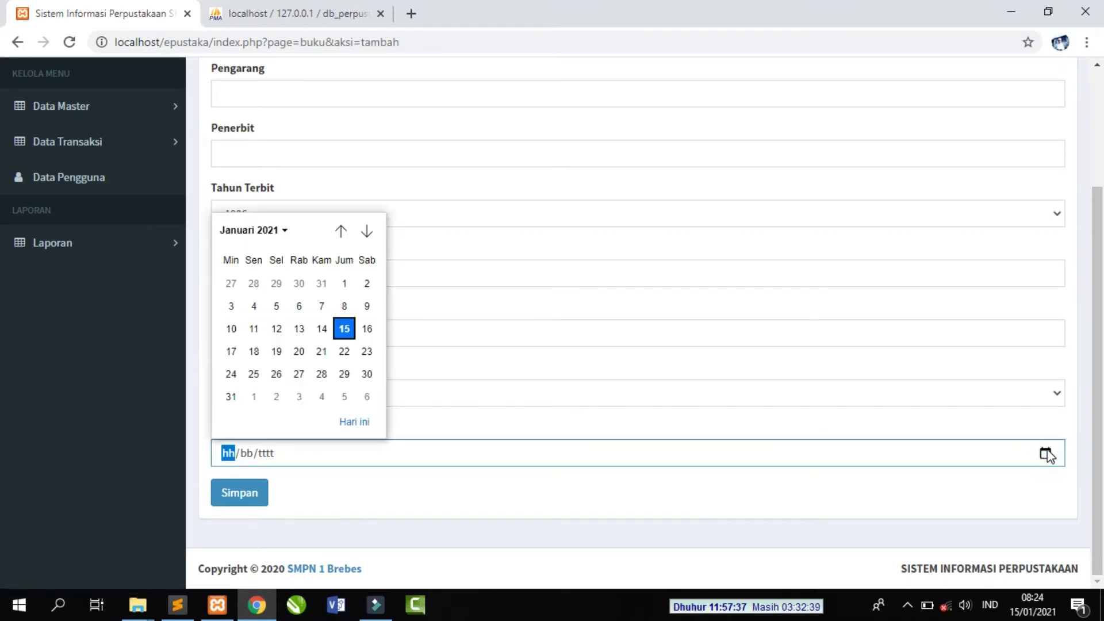
click(455, 419)
click(208, 502)
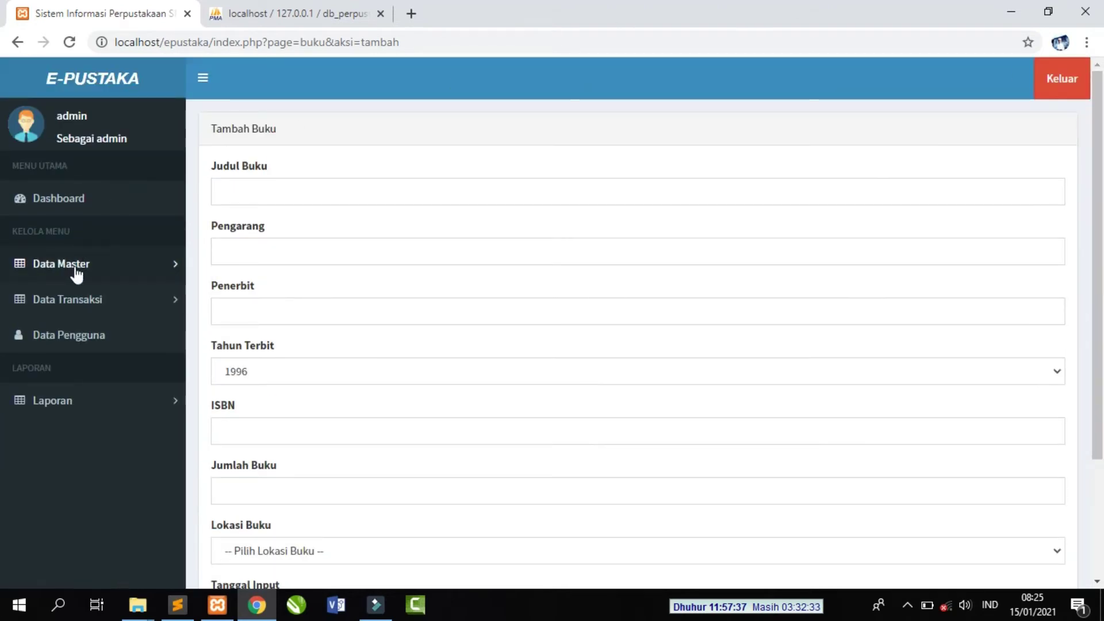
- Open the Tambah Anggota form from Data Master > Data Anggota
click(70, 267)
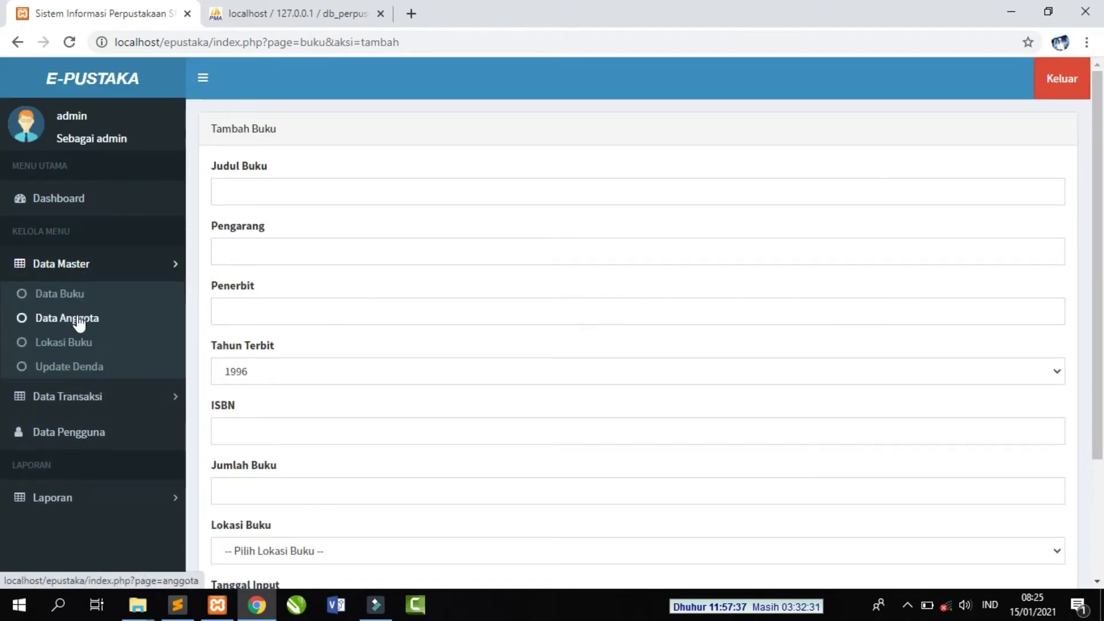
click(79, 323)
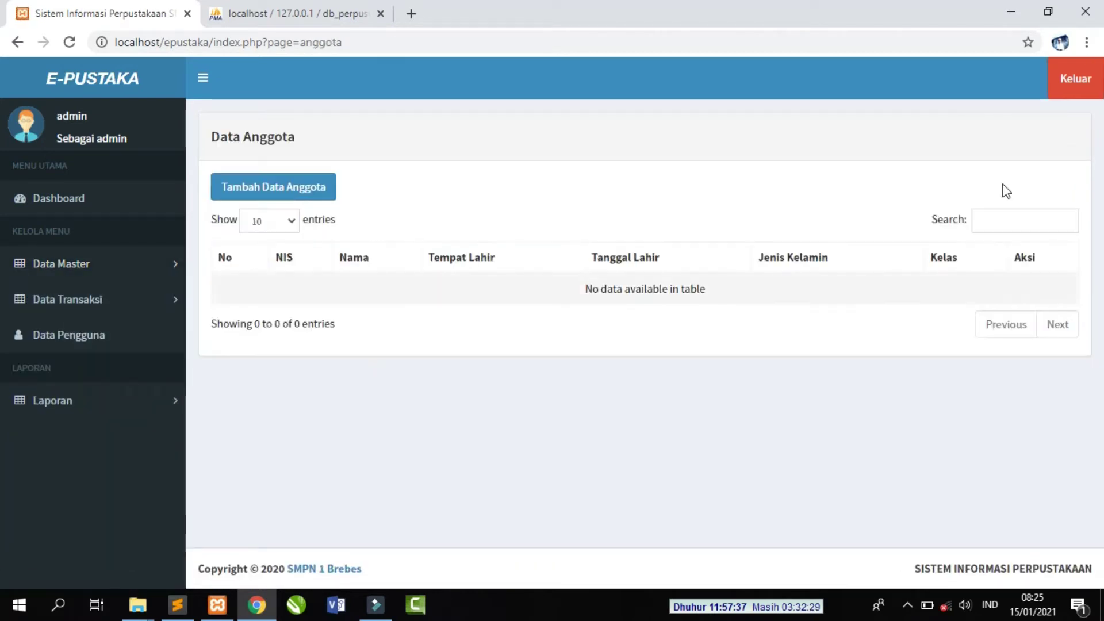
click(305, 193)
- Confirm in phpMyAdmin that tb_anggota has zero rows, then return to the form
click(305, 13)
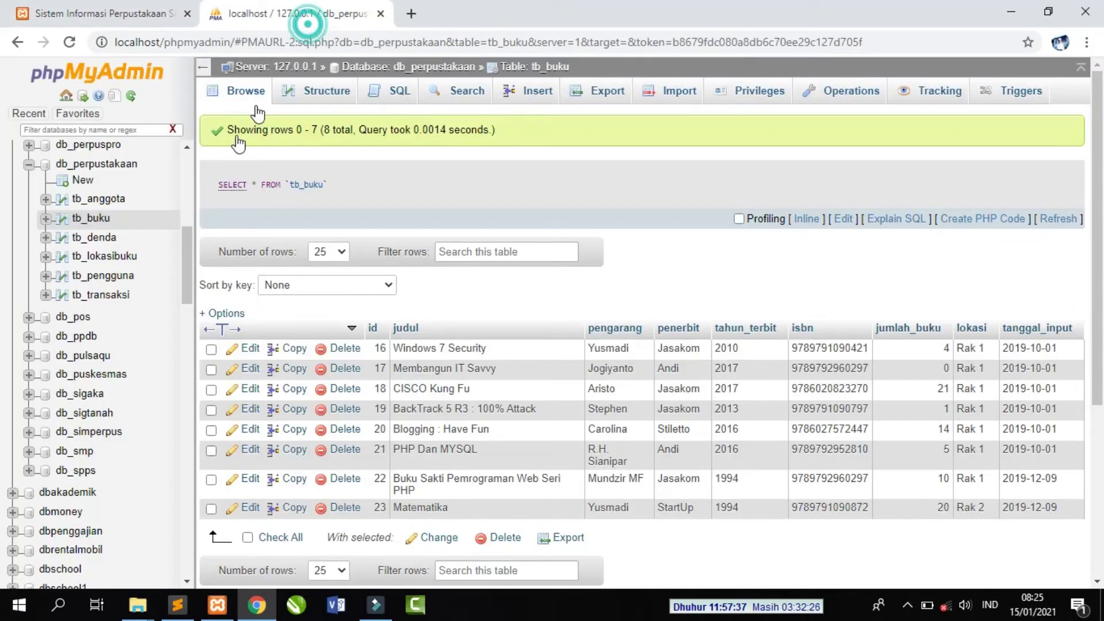
click(108, 200)
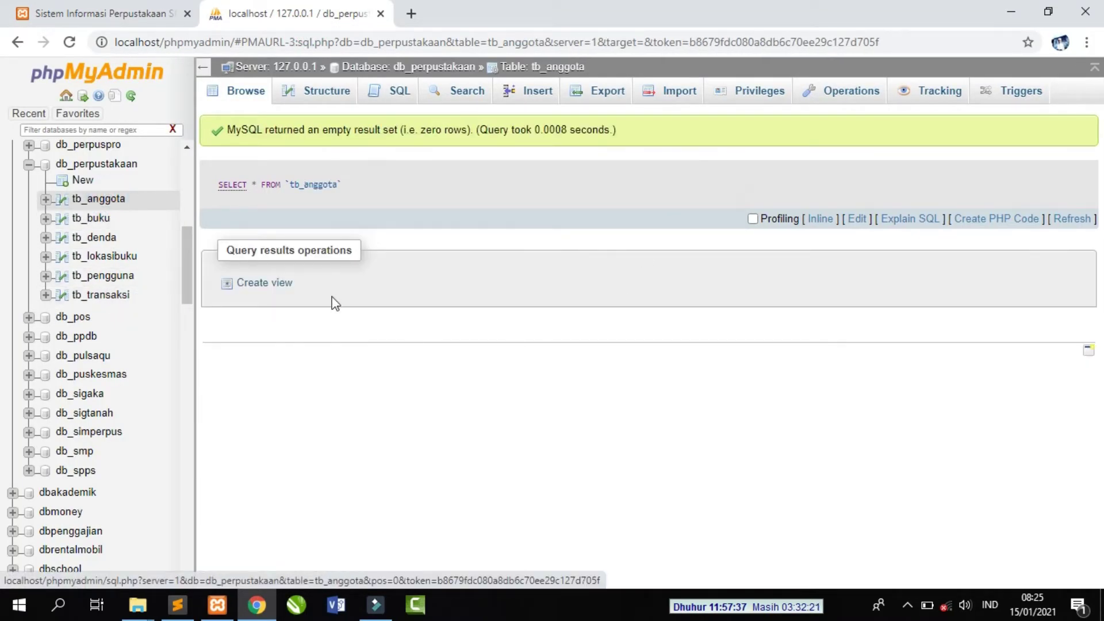
click(168, 10)
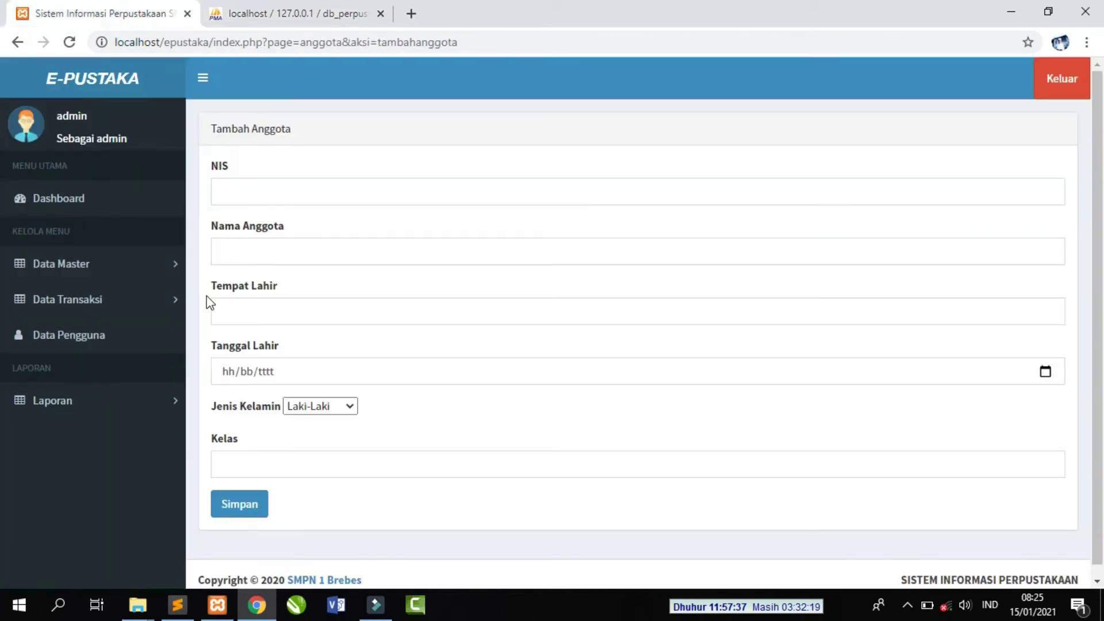
- Enter NIS 1000, the member's name and birthplace Brebes
click(318, 191)
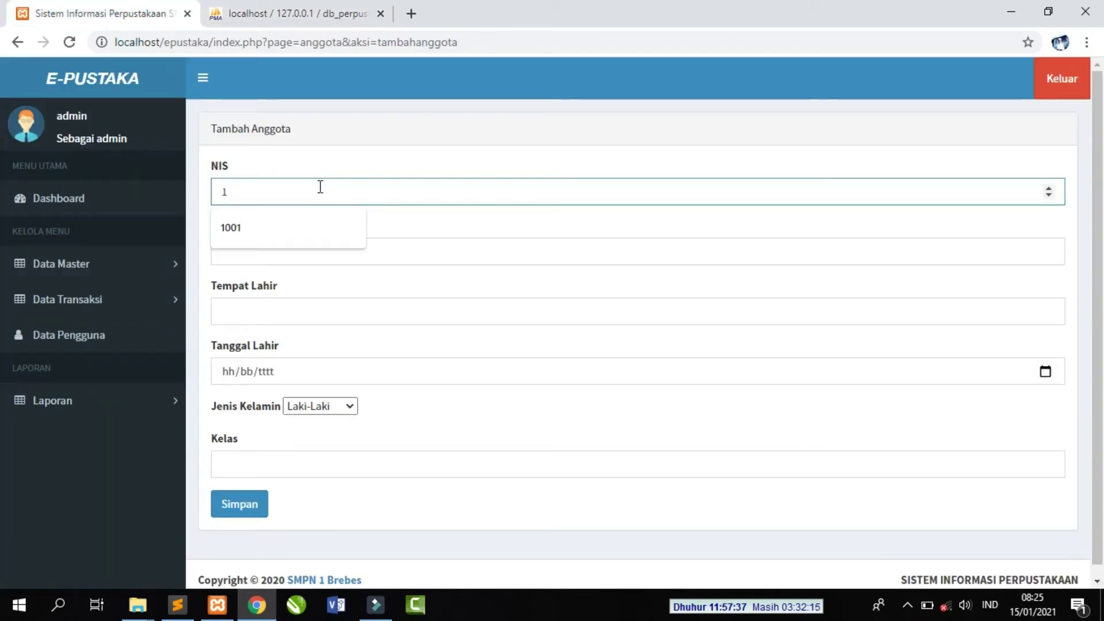
text(100011)
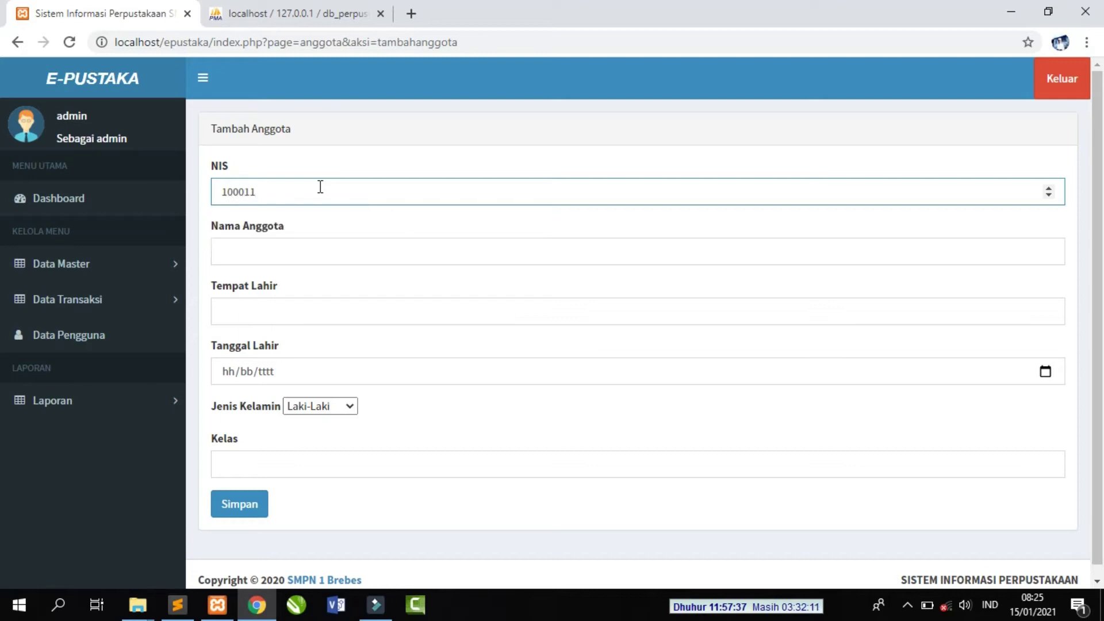
click(323, 249)
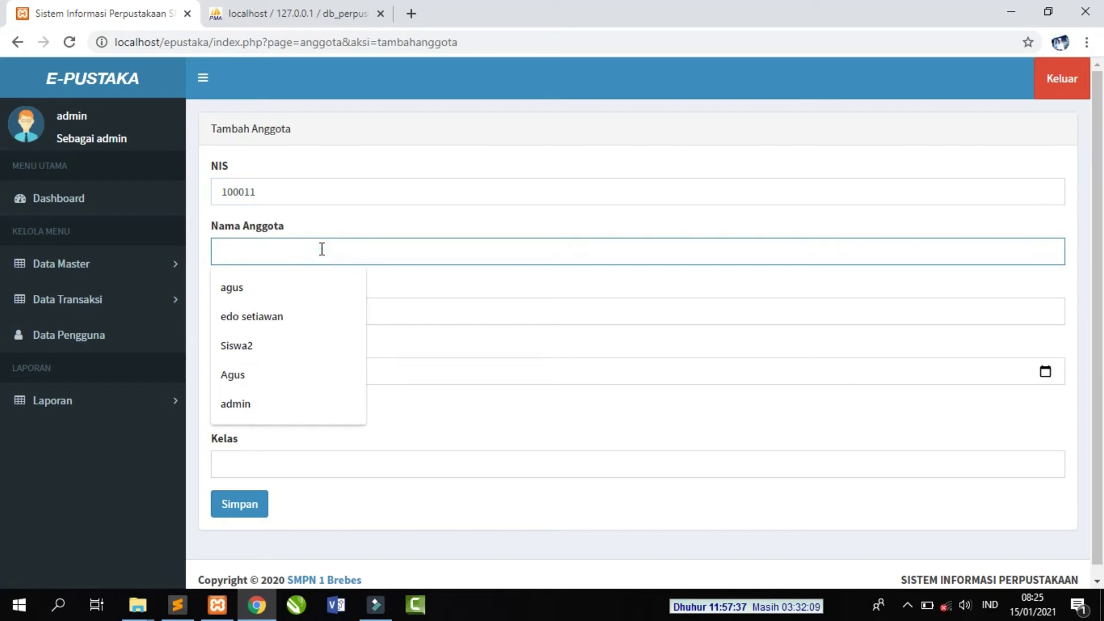
click(435, 285)
click(361, 250)
click(326, 192)
click(339, 256)
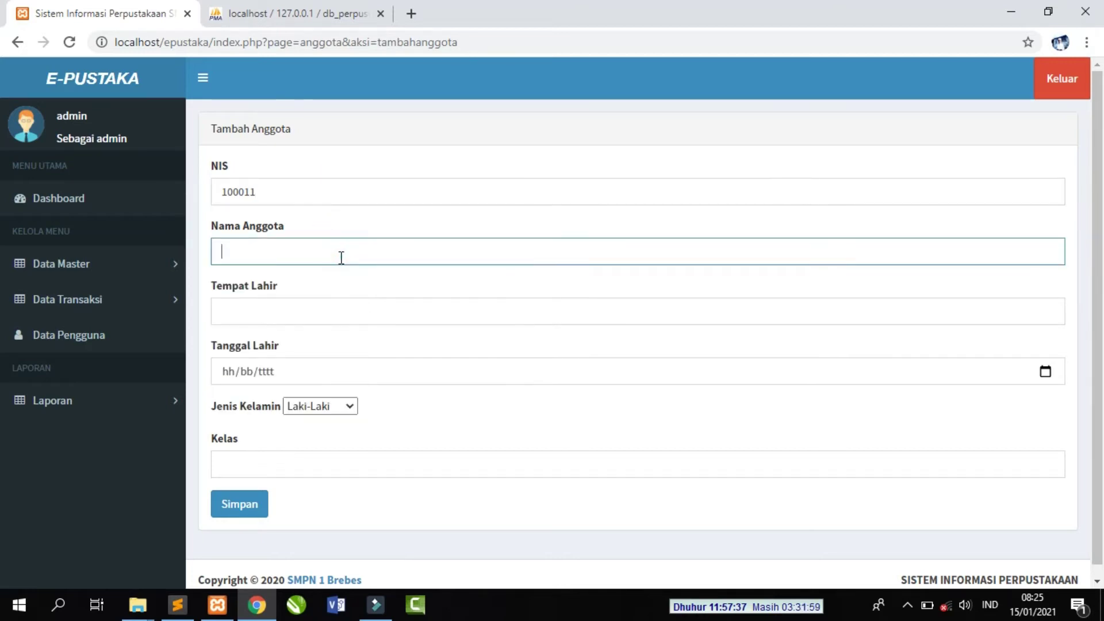
text(Agus)
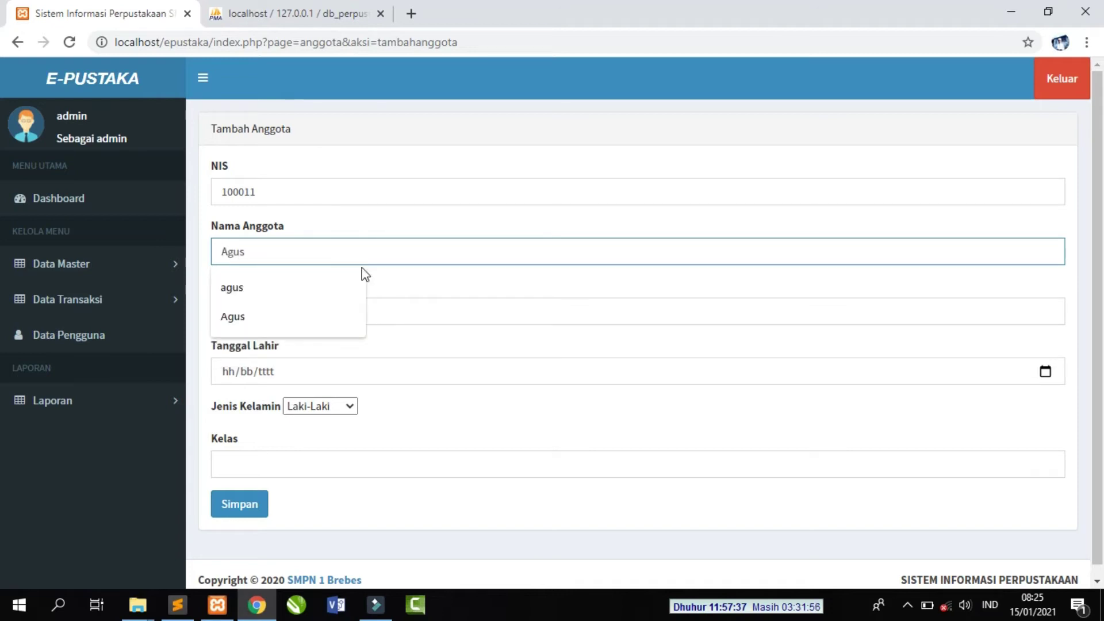
click(432, 276)
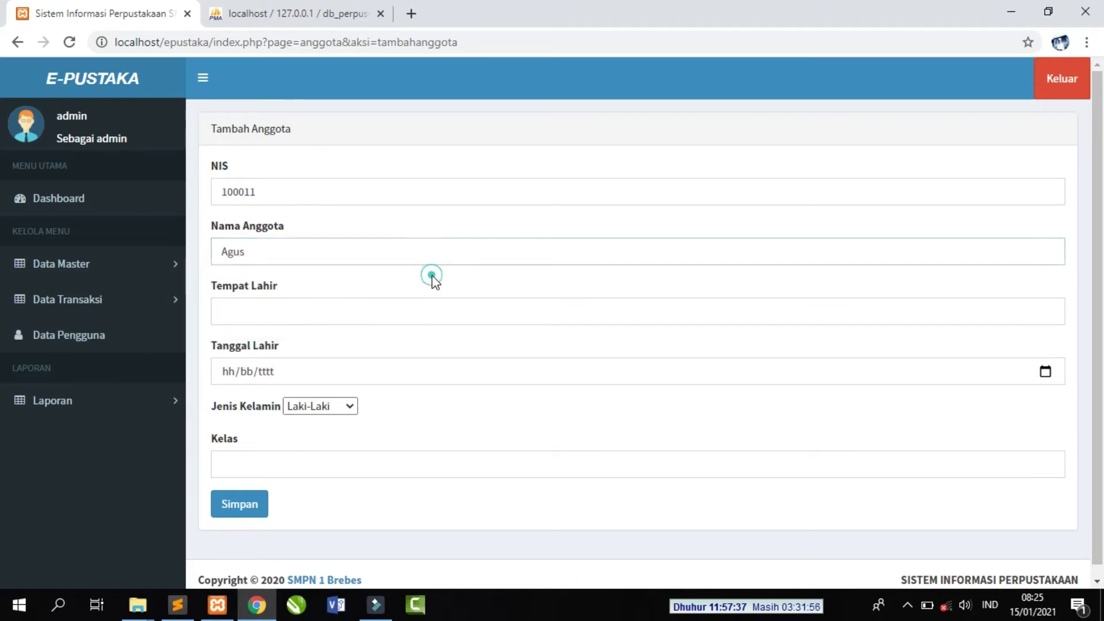
click(391, 308)
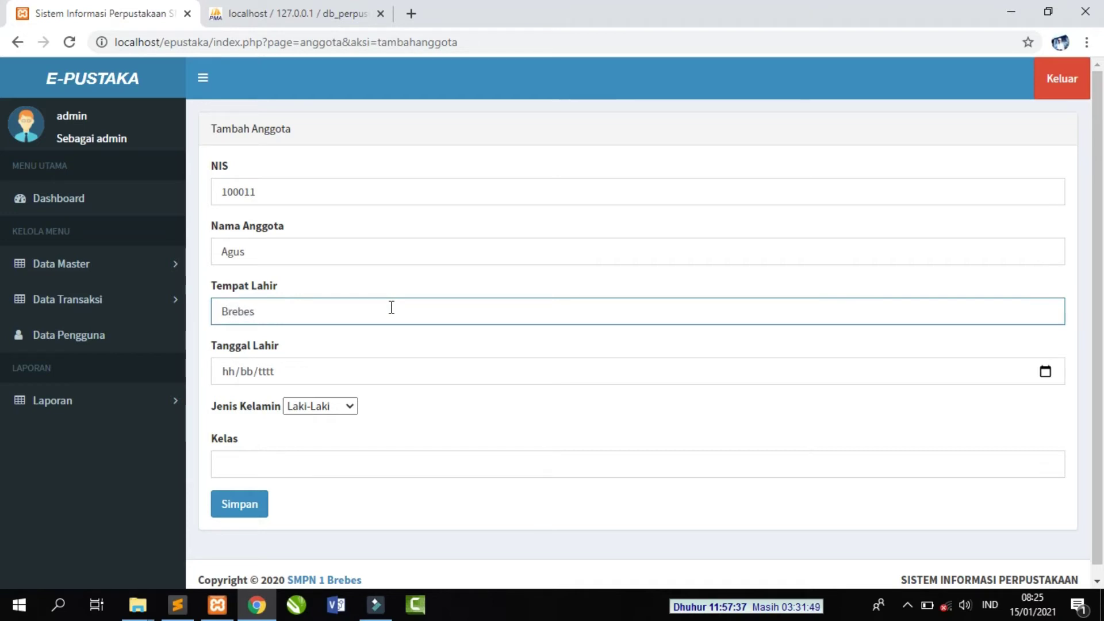
- Set birth date 4 October 2020 and class 7A, save the member, then go to phpMyAdmin
click(1046, 371)
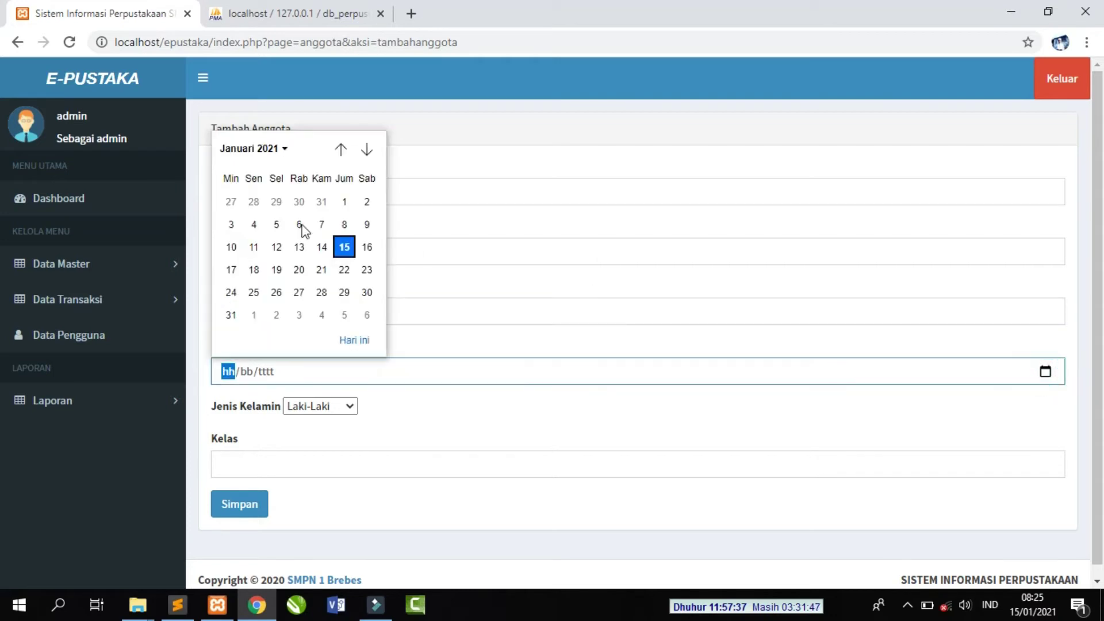
click(341, 150)
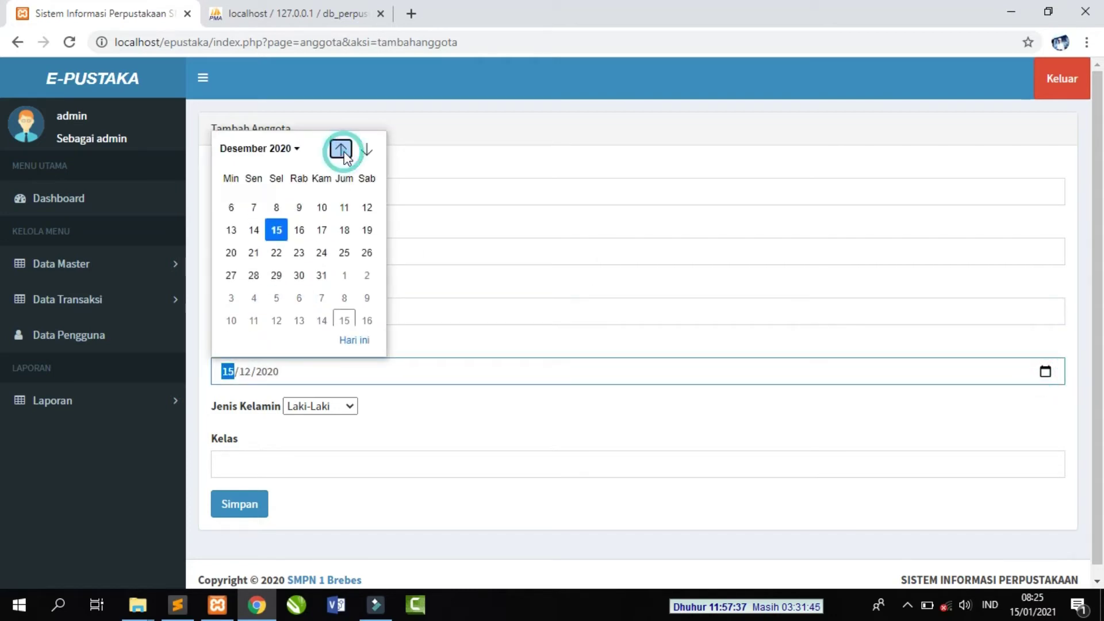
click(341, 150)
click(341, 149)
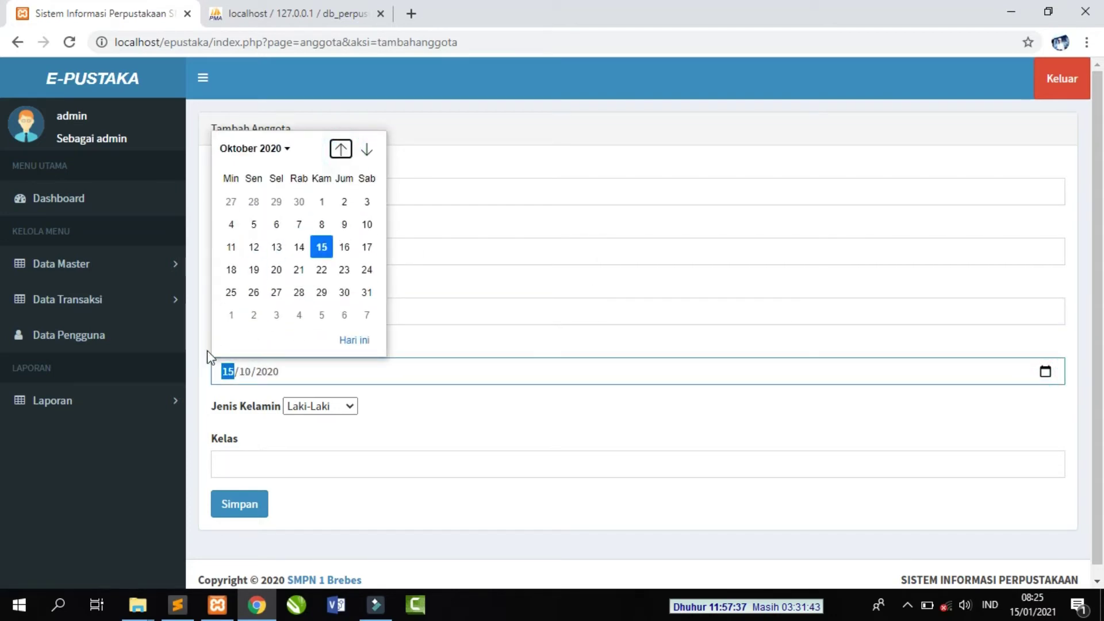
click(231, 224)
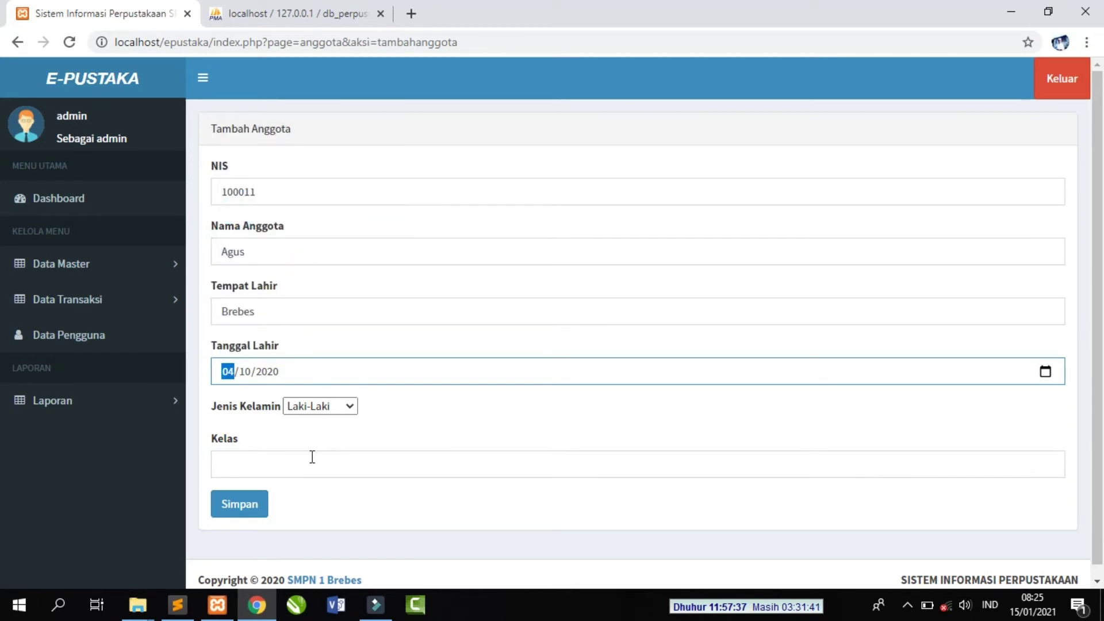
click(288, 465)
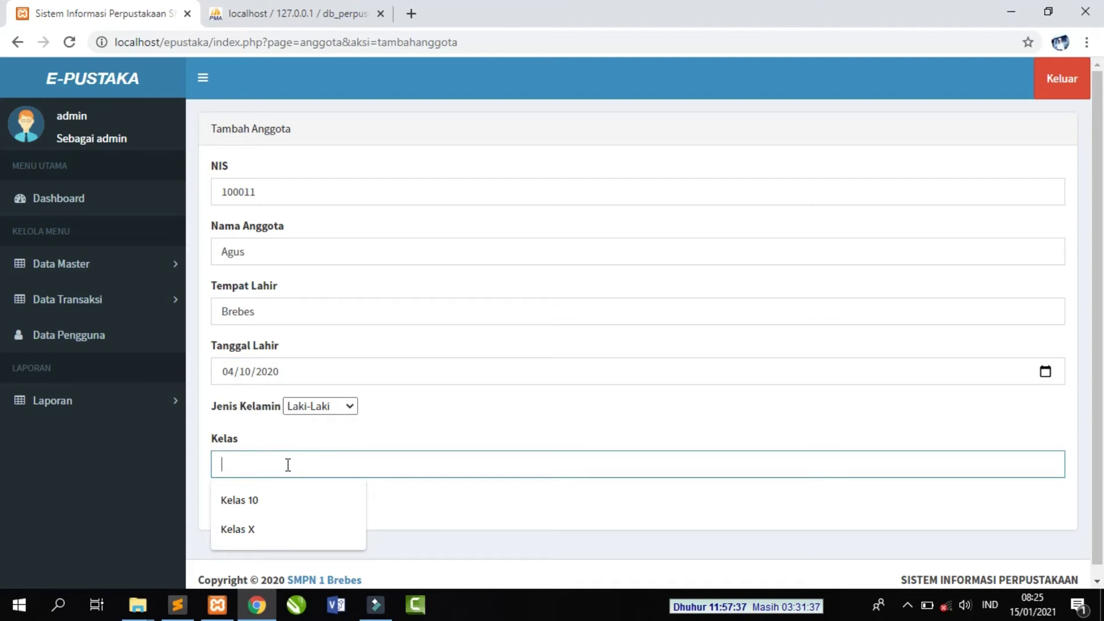
text(7)
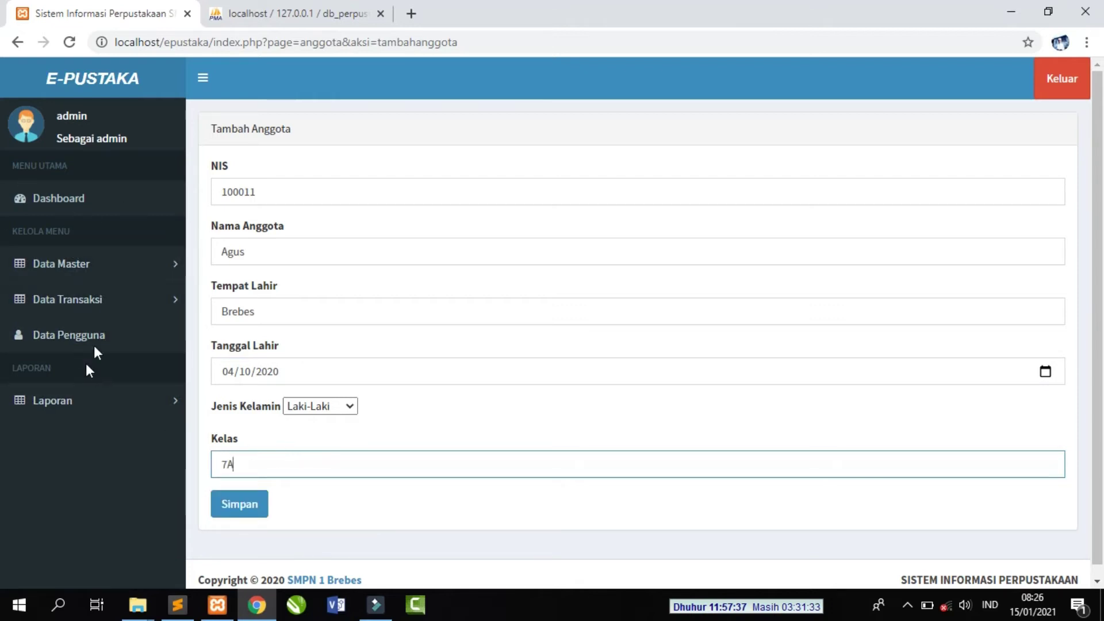
text(A)
click(241, 512)
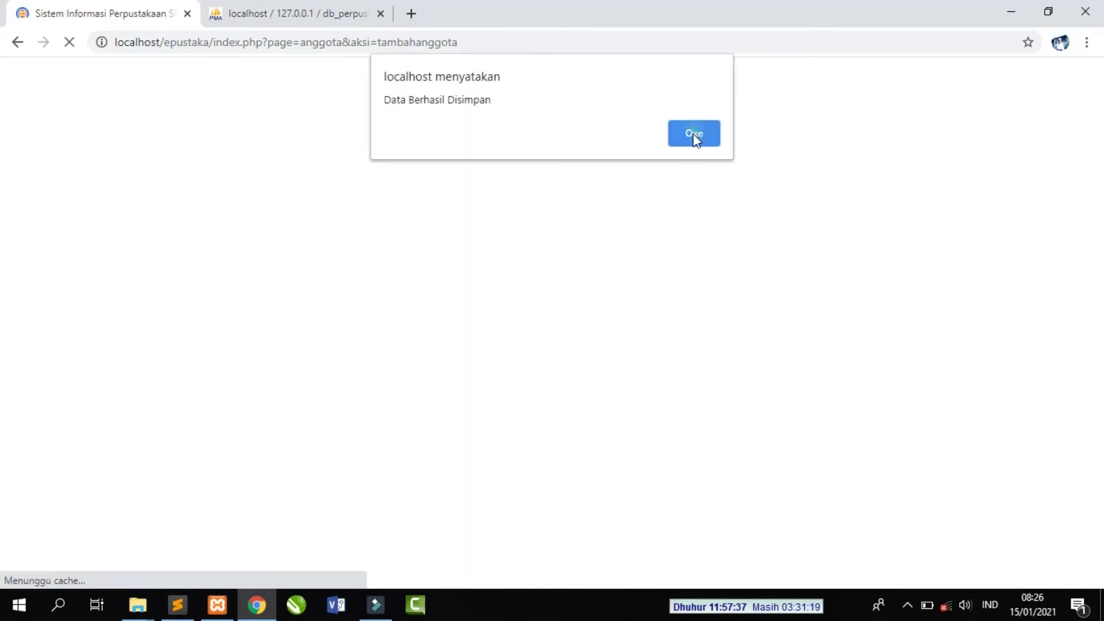
click(694, 133)
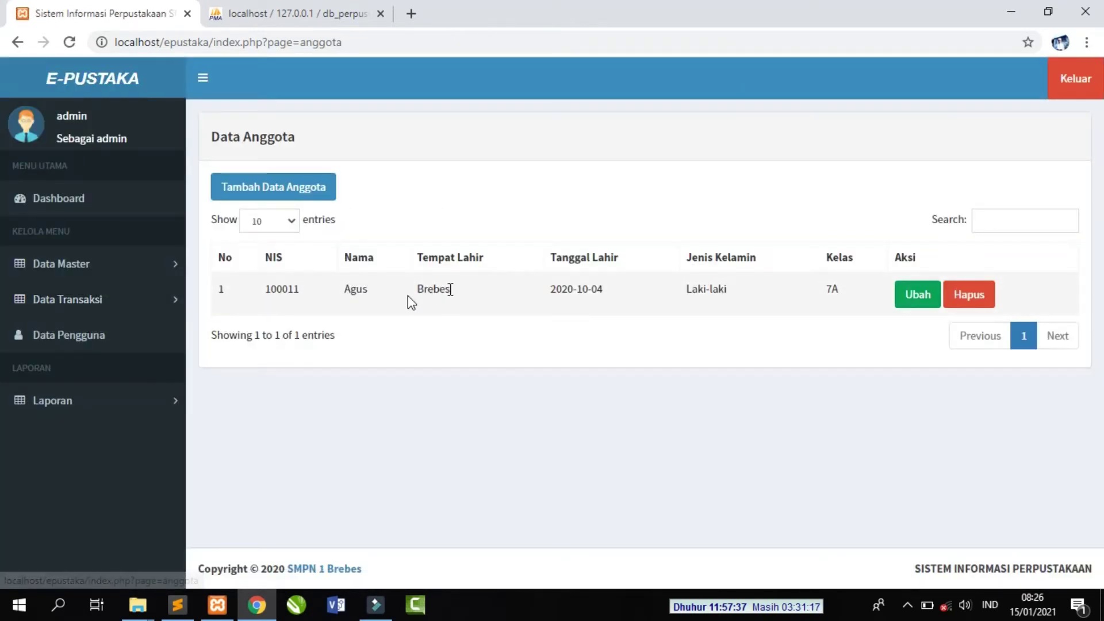
click(342, 15)
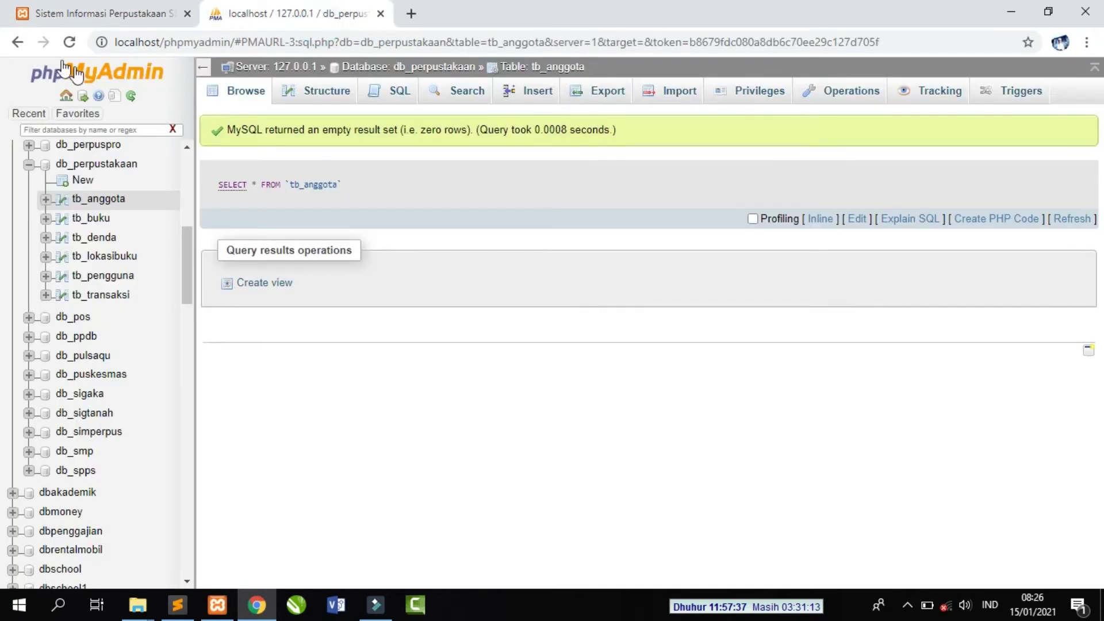
- Reload tb_anggota to confirm the new class 7A member row, then return to E-Pustaka
click(69, 42)
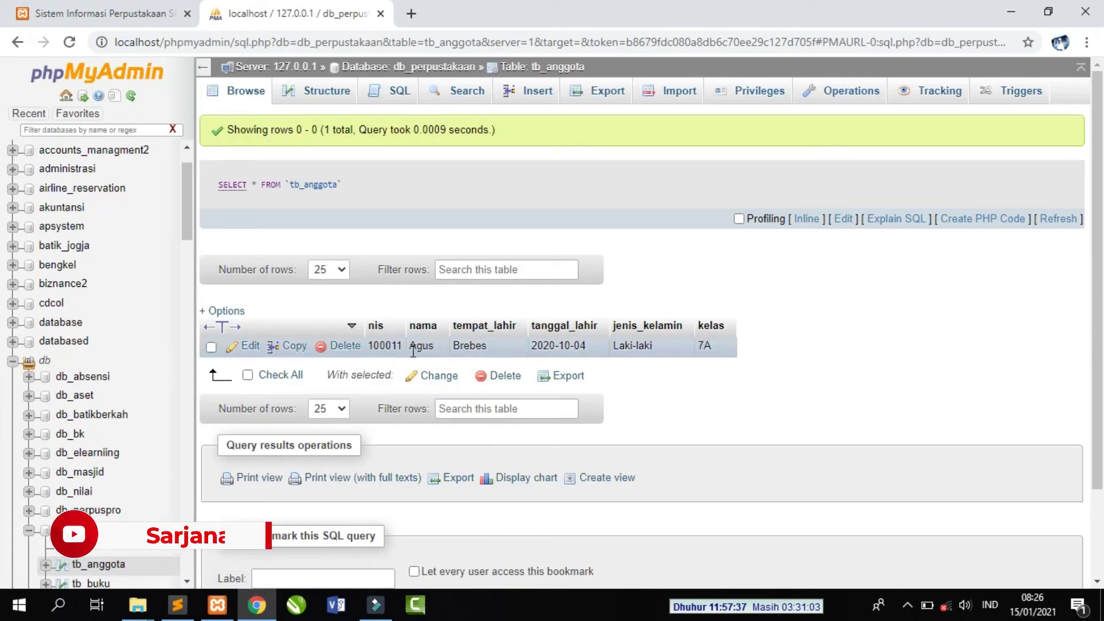
click(111, 14)
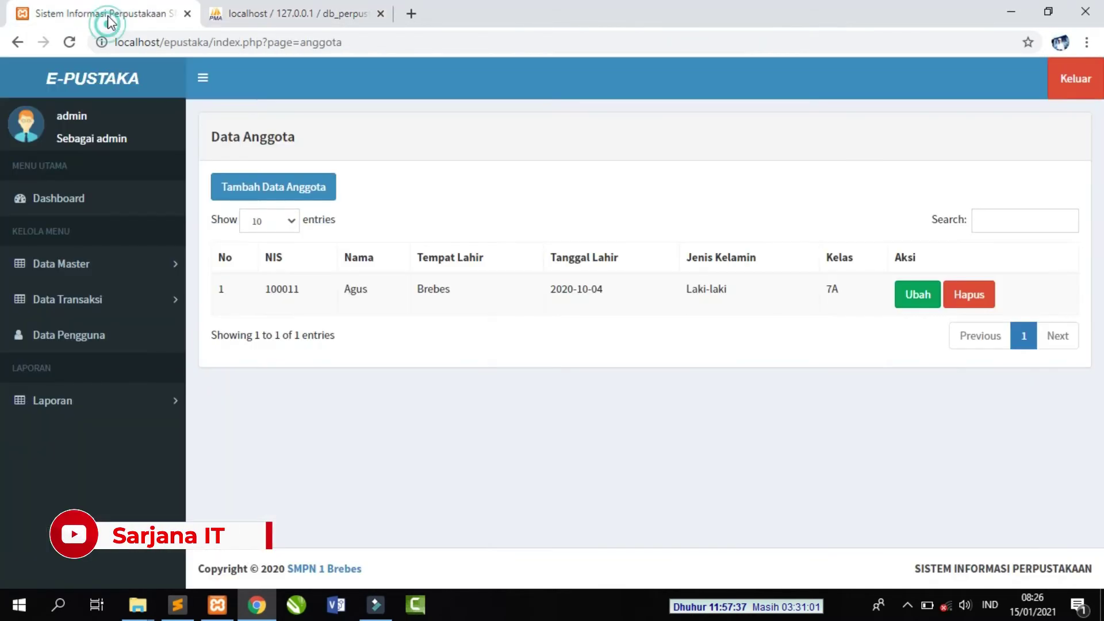
- Add a book location named 'Rak 6' under Lokasi Buku, then switch to phpMyAdmin
click(106, 263)
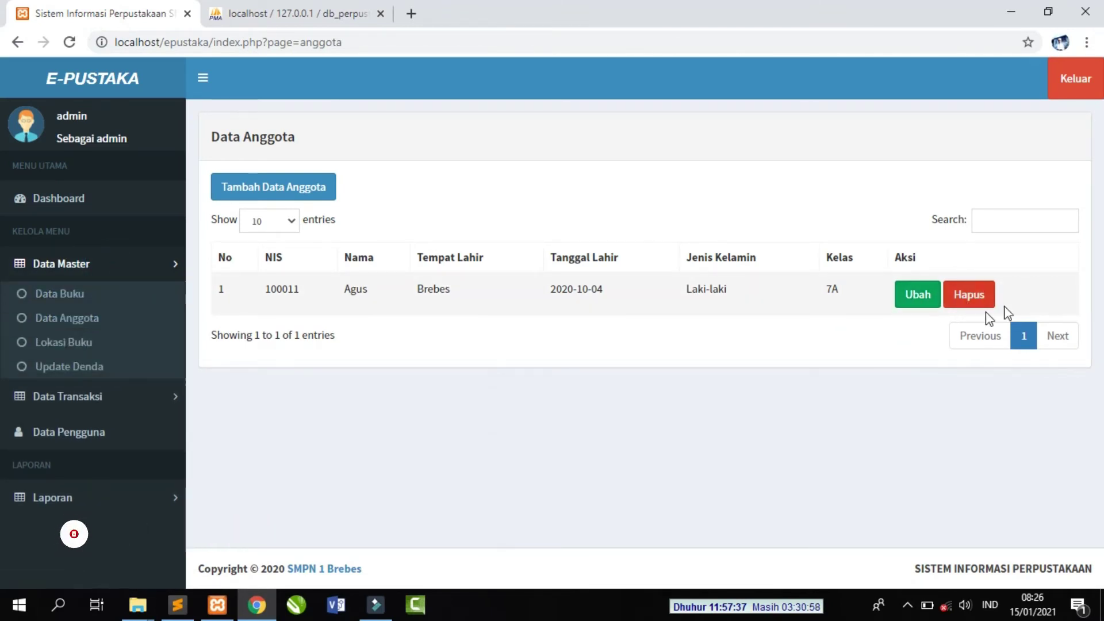
click(60, 347)
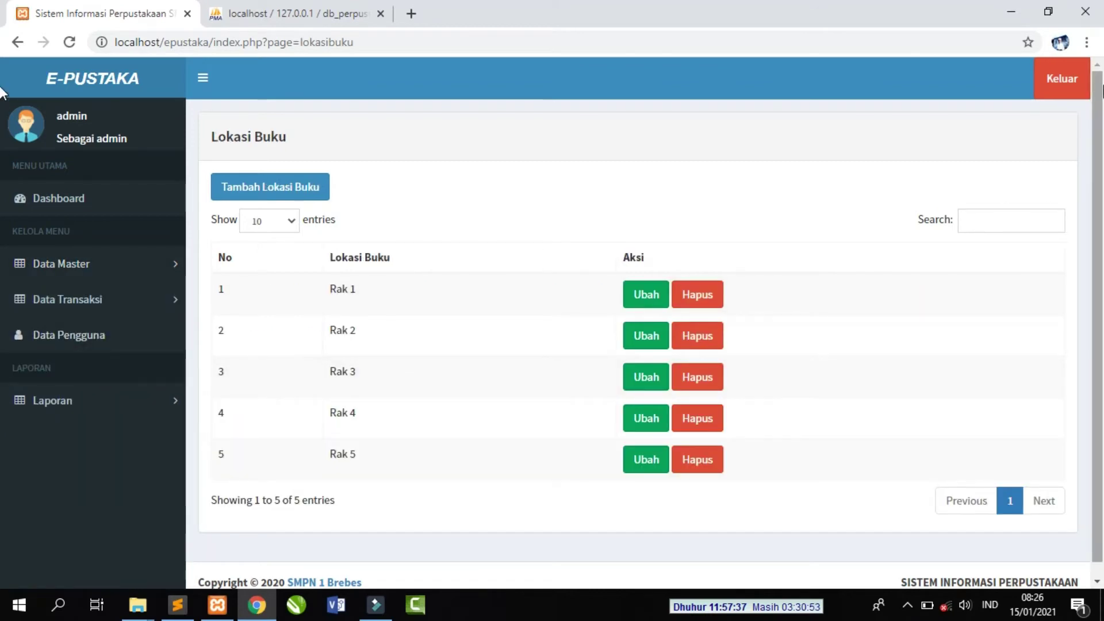
scroll(1087, 154, down, 1)
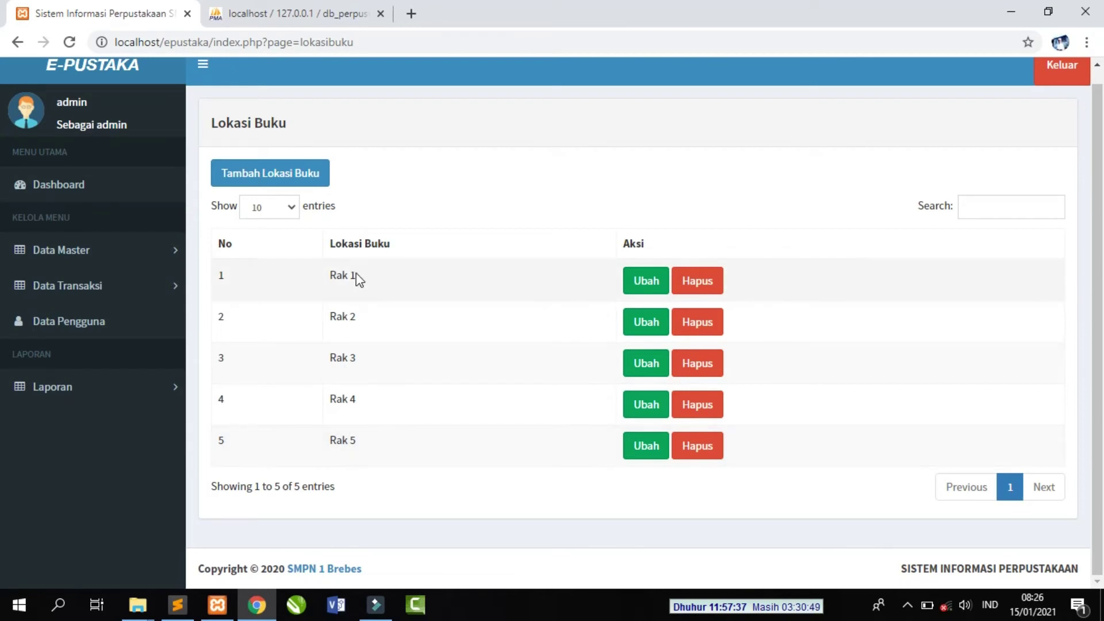
click(289, 171)
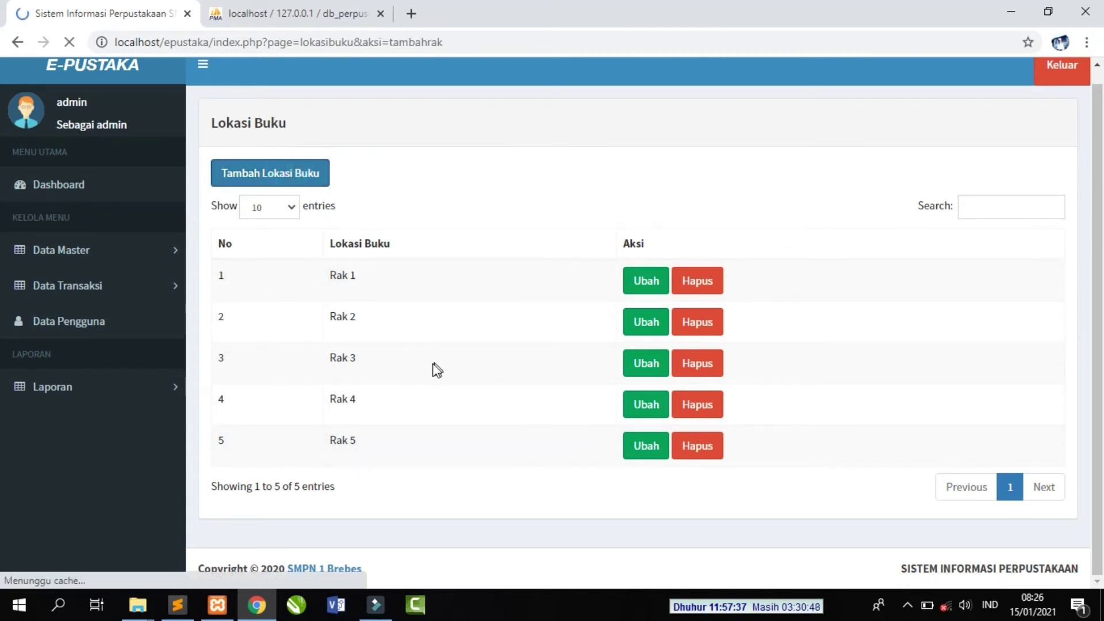
click(314, 184)
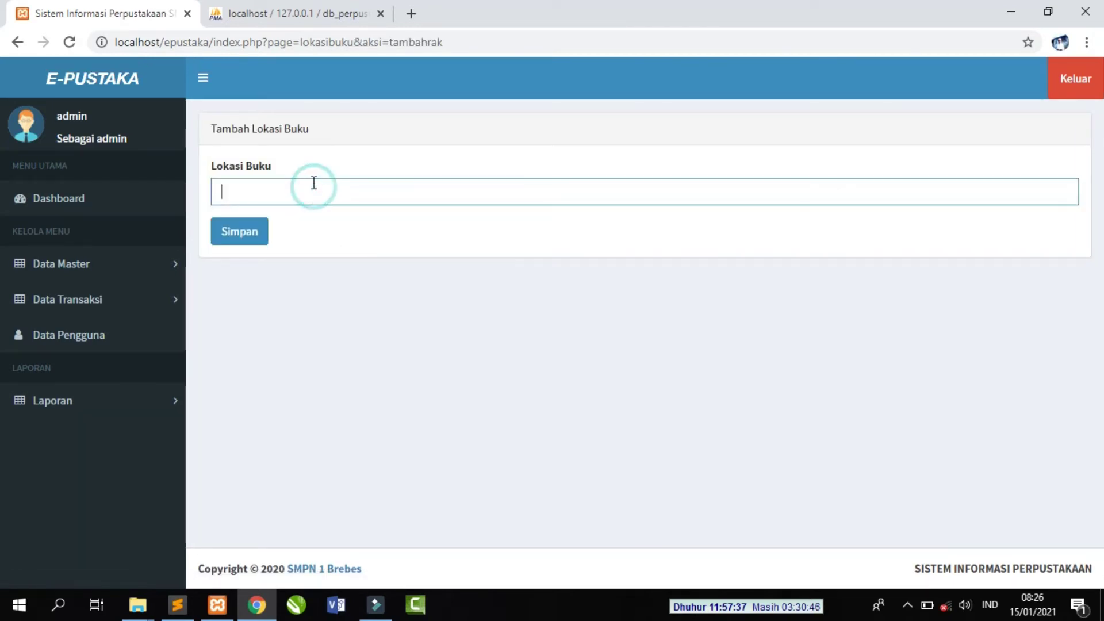
text(Rak 6)
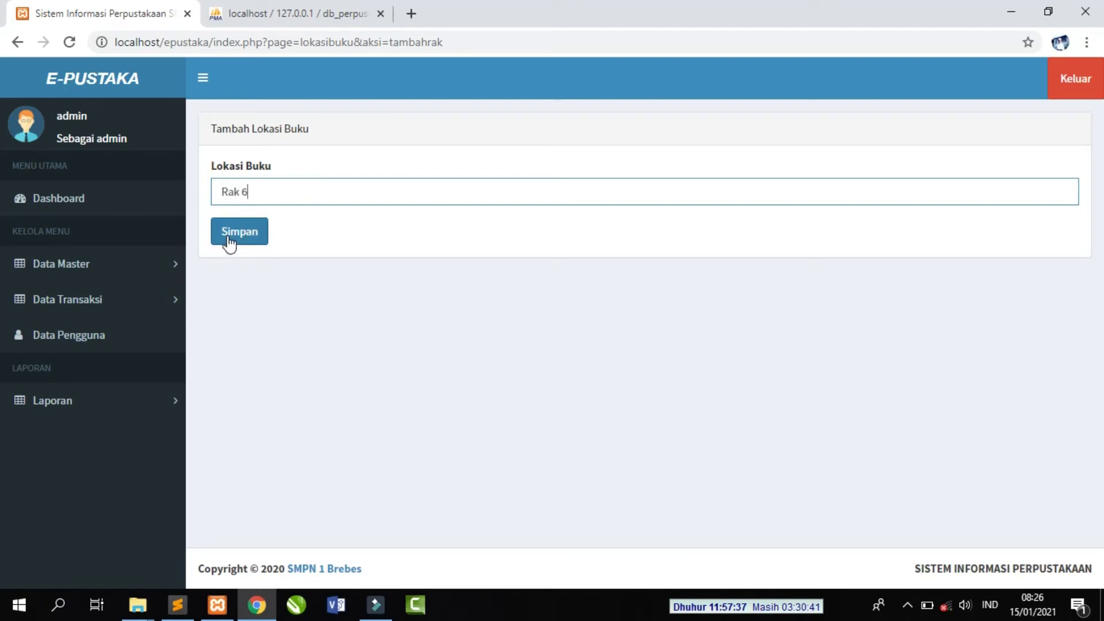
click(227, 237)
click(680, 138)
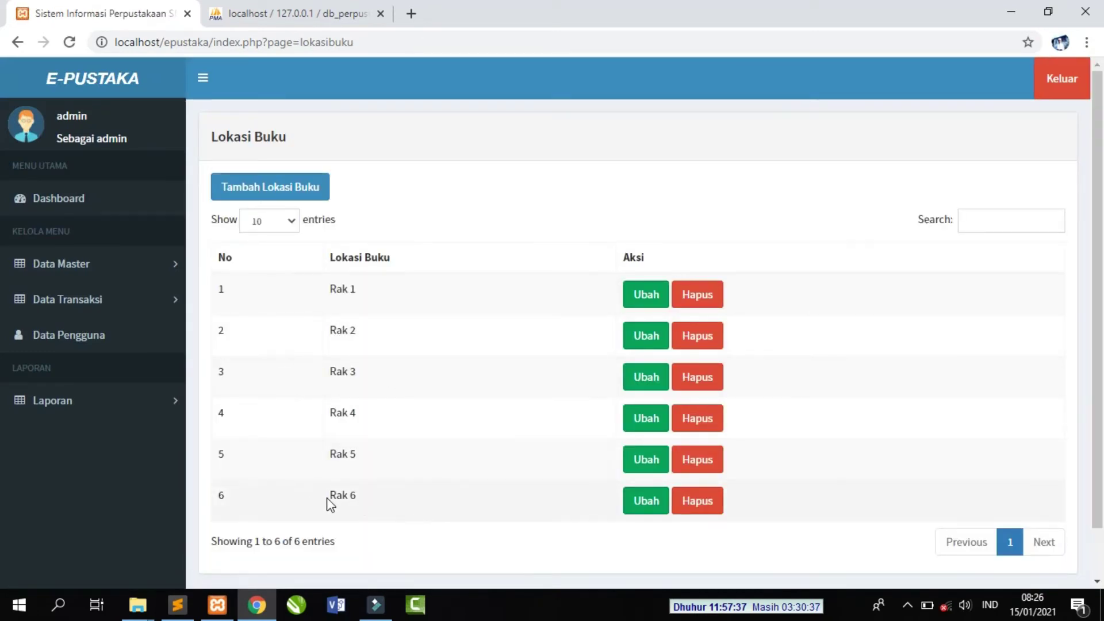
click(323, 14)
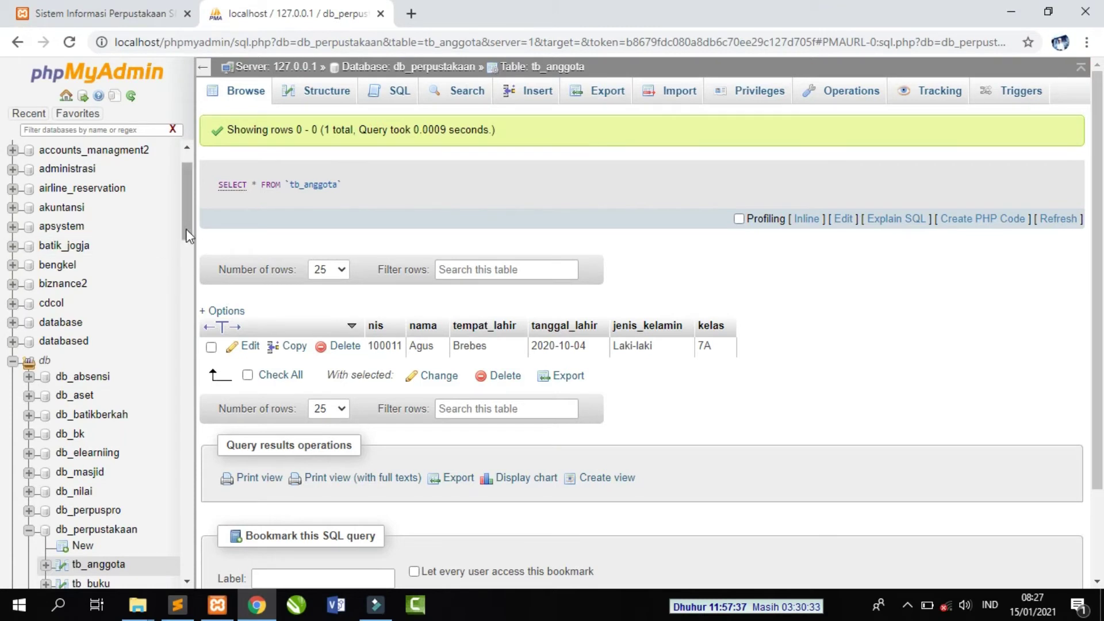
- Browse tb_lokasibuku to confirm six rows ending with Rak 6, then return to E-Pustaka
drag(187, 217, 188, 283)
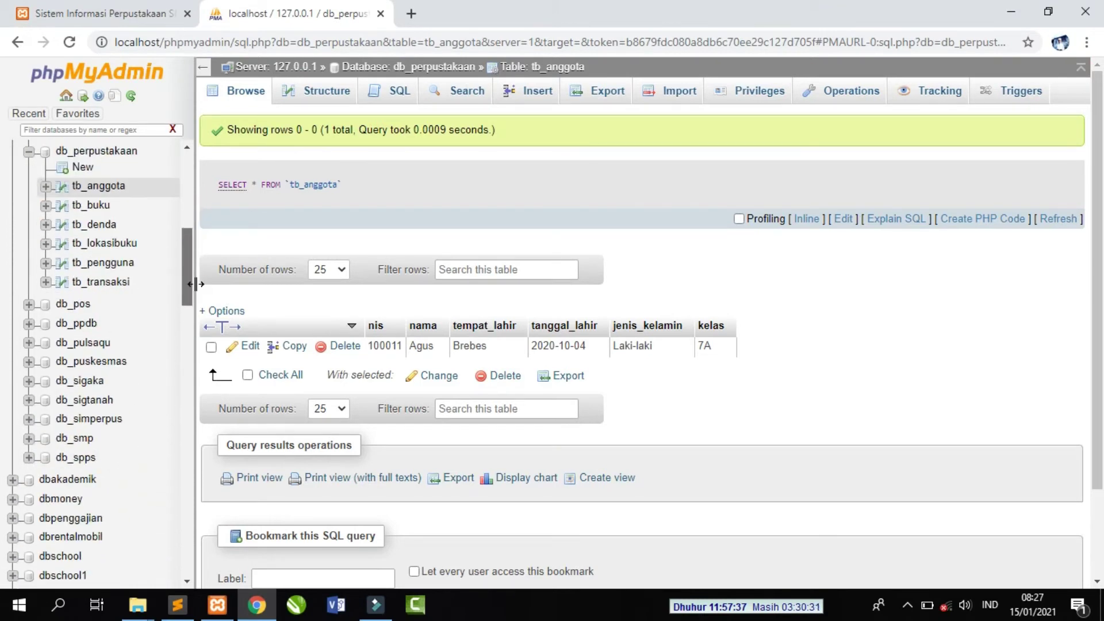
click(115, 244)
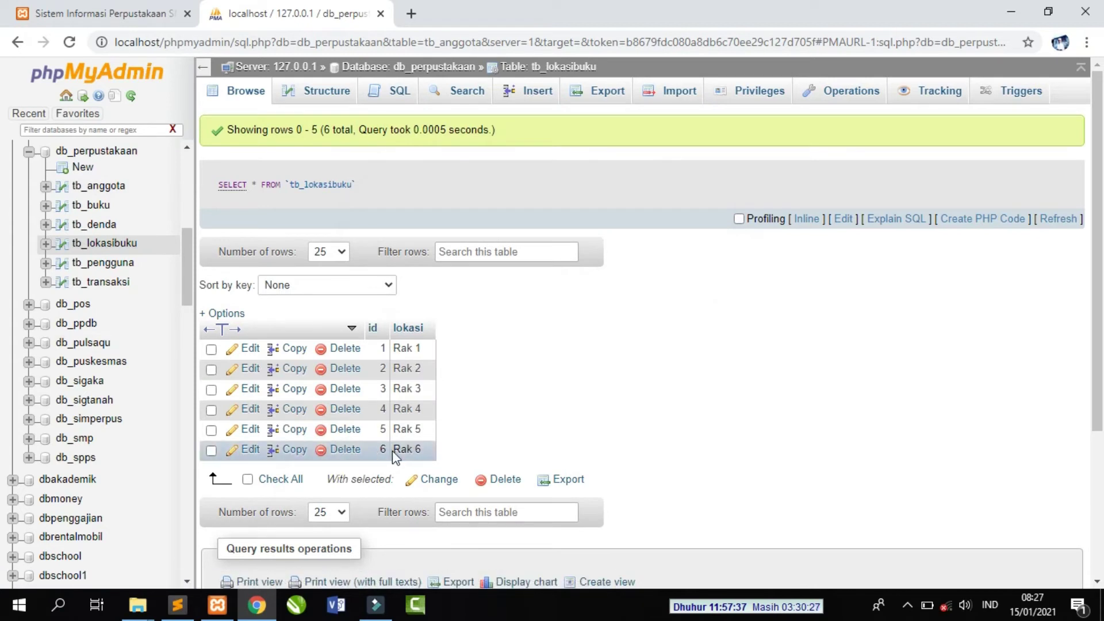
click(138, 14)
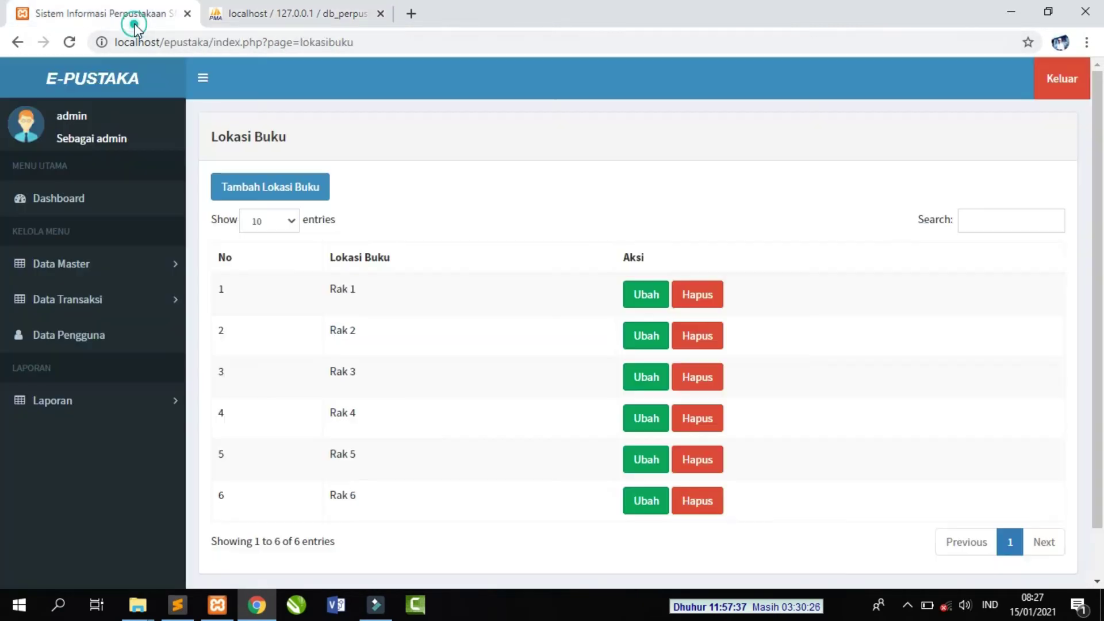
- In Update Denda, change Besaran Denda /Hari from 1000 to 2000 and save
click(115, 265)
click(87, 368)
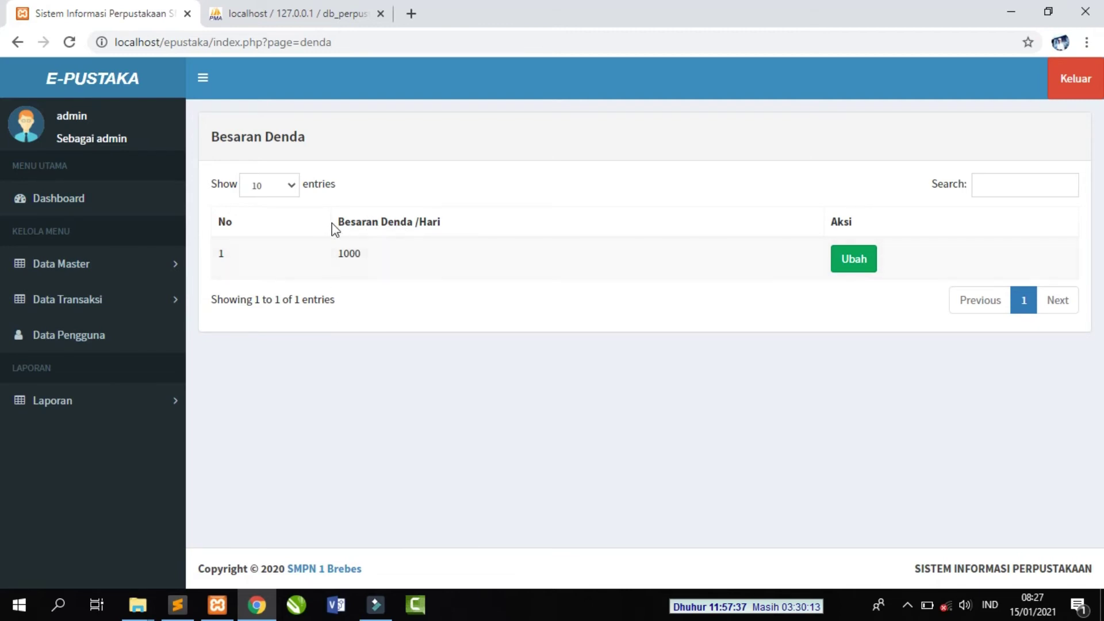
click(860, 266)
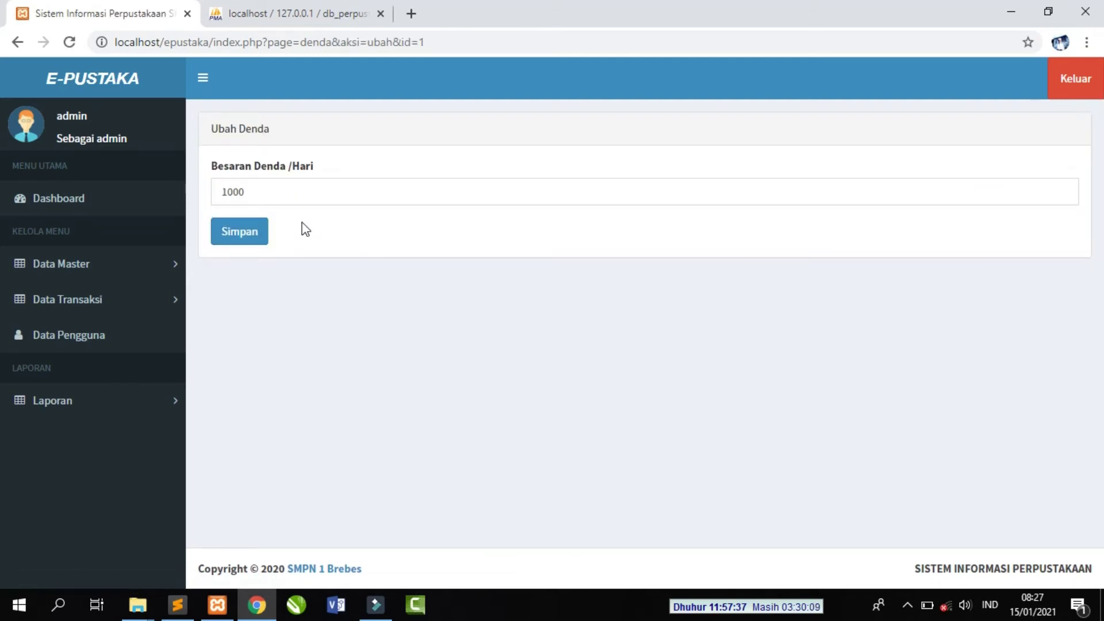
click(228, 191)
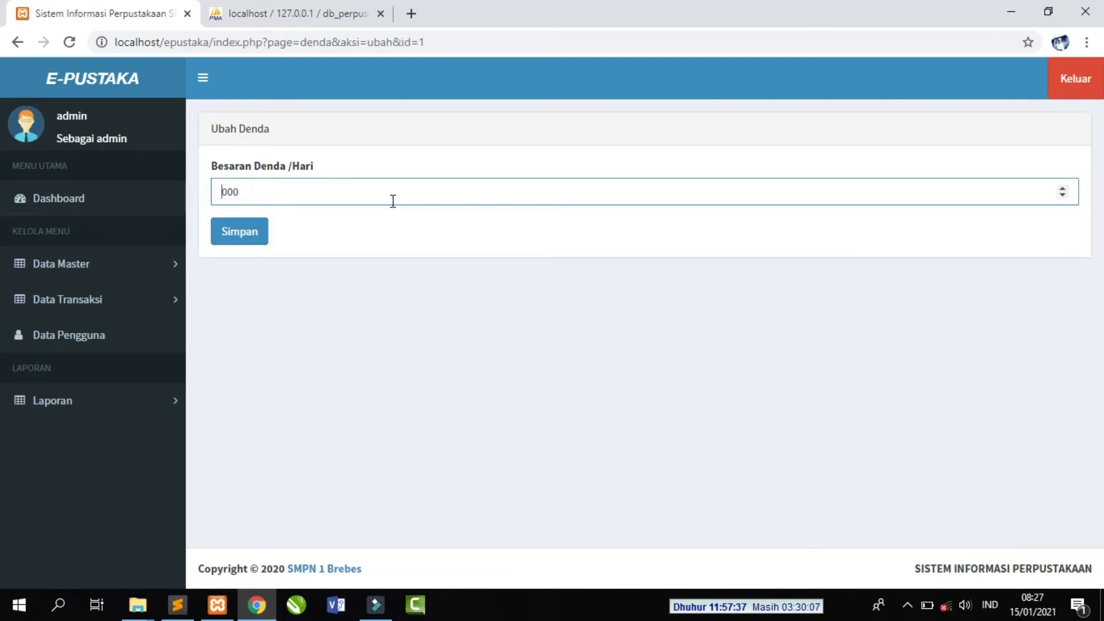
text(21)
click(242, 235)
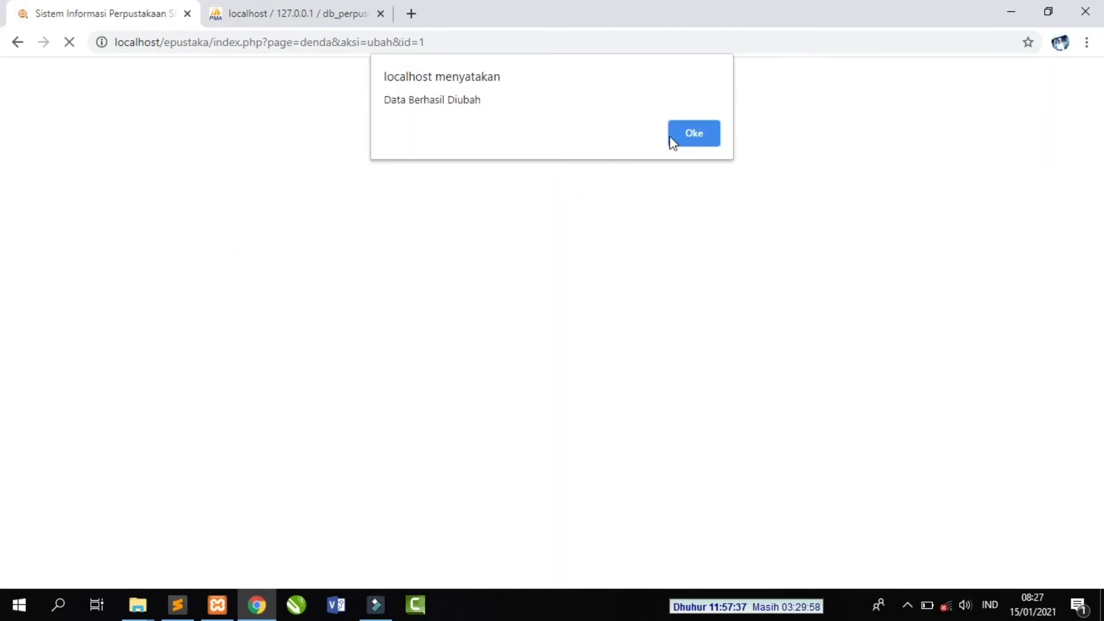
click(671, 139)
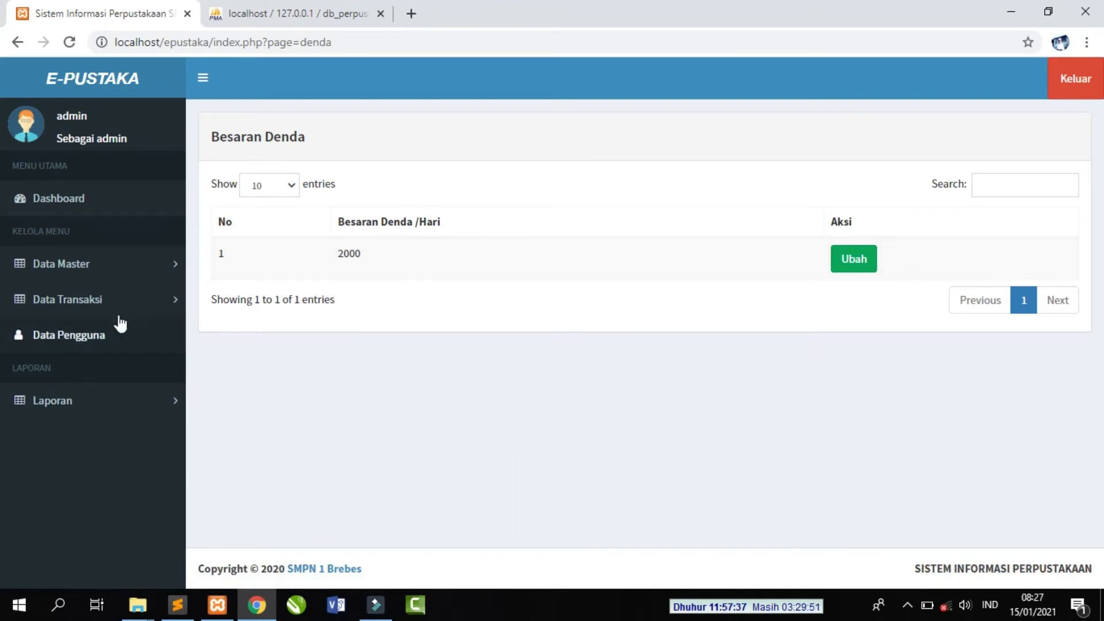
- Open Data Transaksi > Transaksi Pinjam and start a new loan transaction form
click(104, 299)
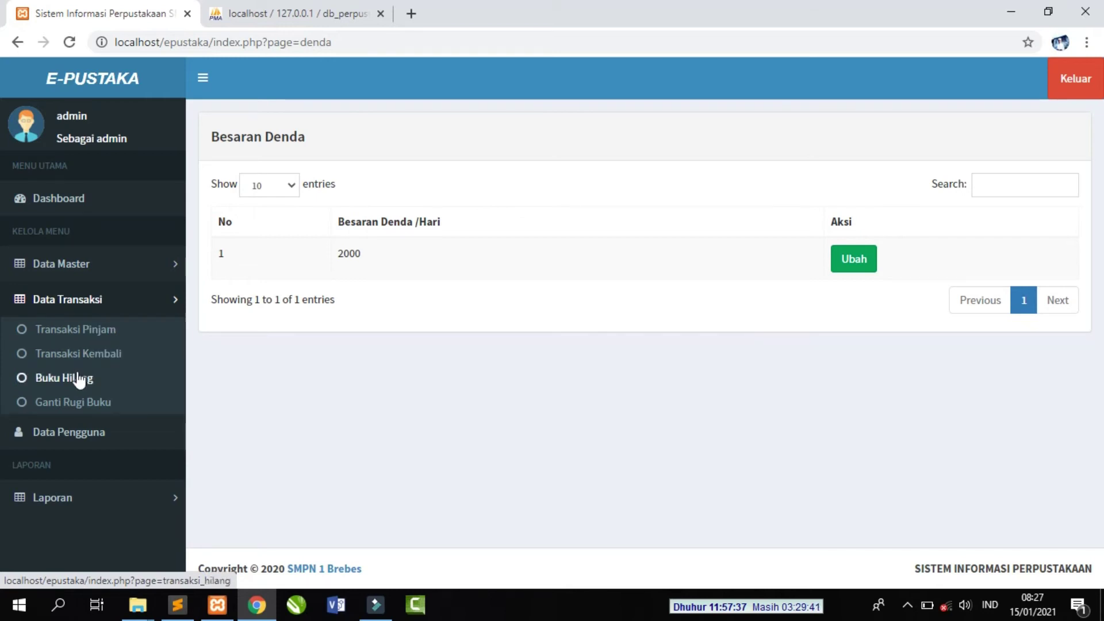
click(88, 330)
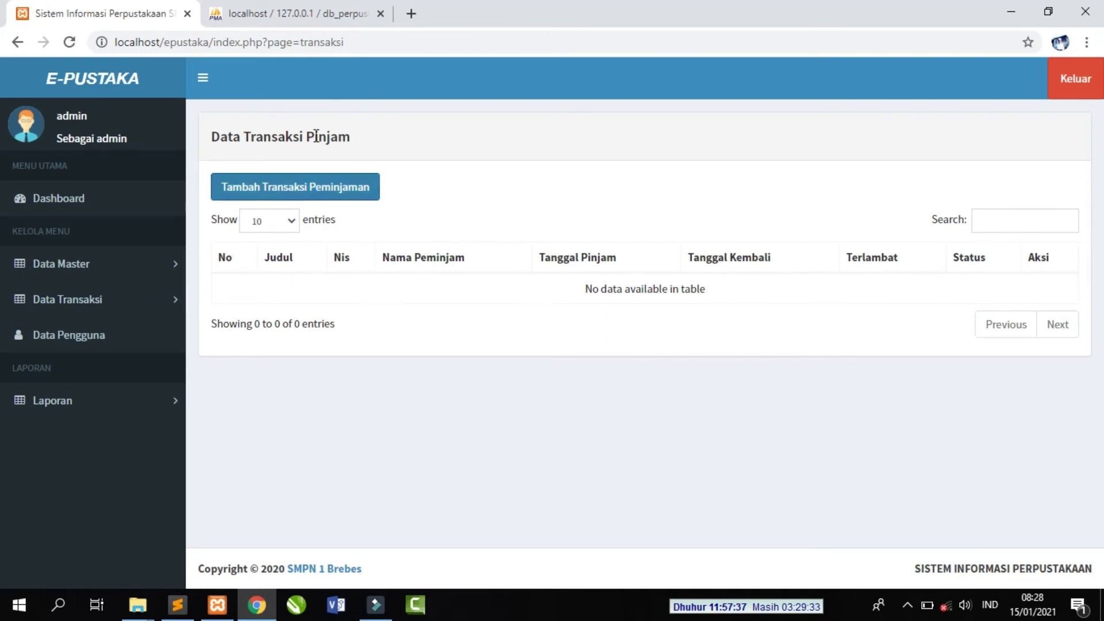
click(331, 194)
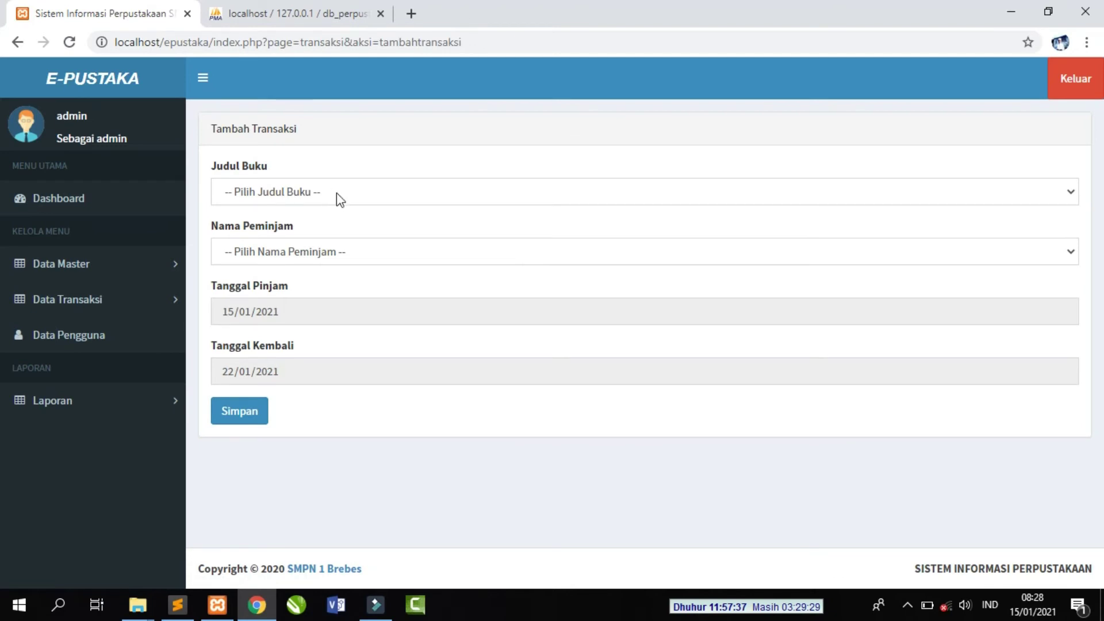
- Pick Membangun IT Savvy as the borrowed book on the new loan form
click(354, 192)
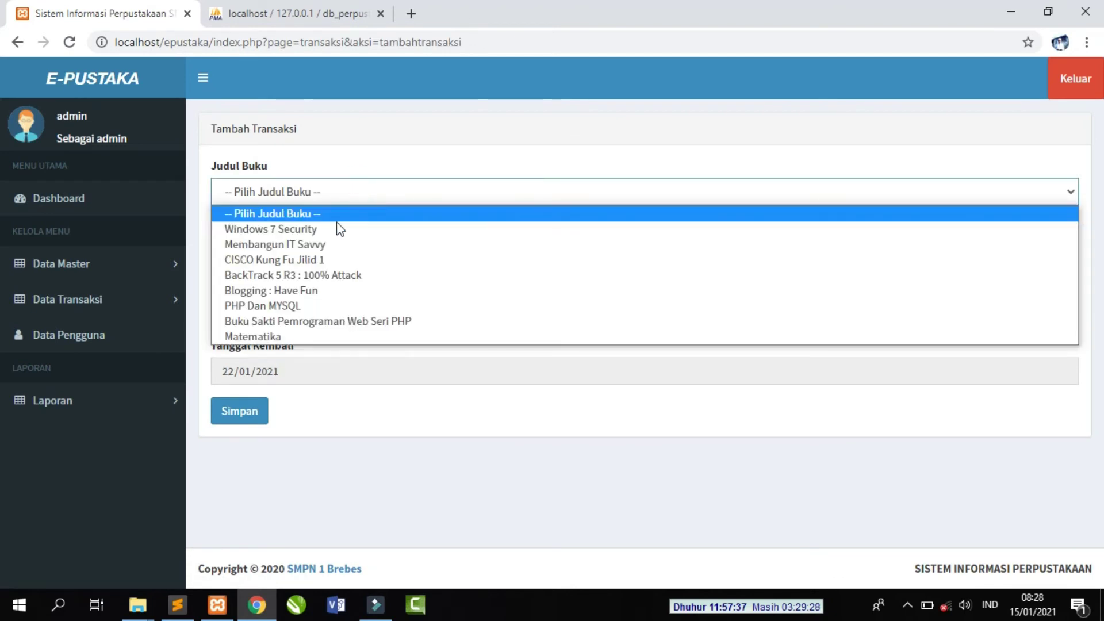
click(324, 245)
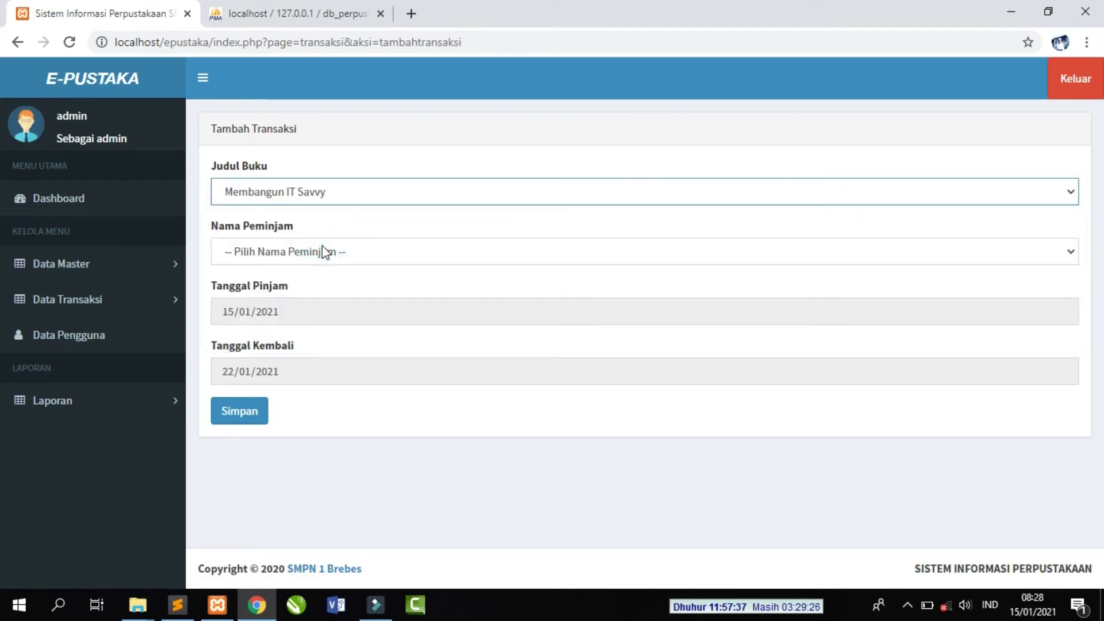
click(381, 257)
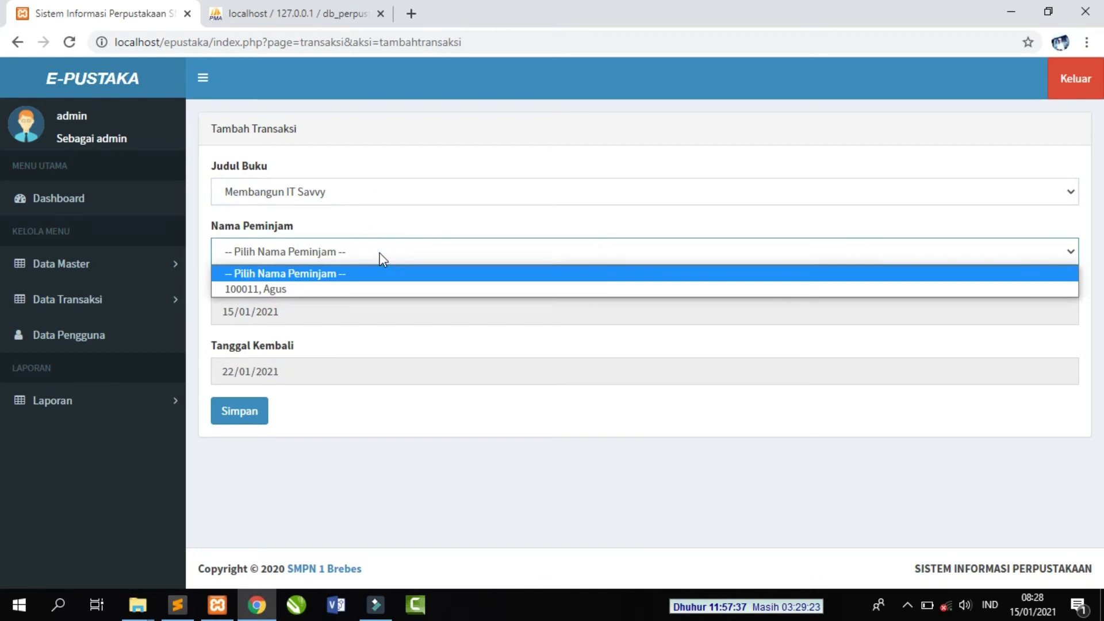
click(381, 225)
click(368, 251)
click(352, 311)
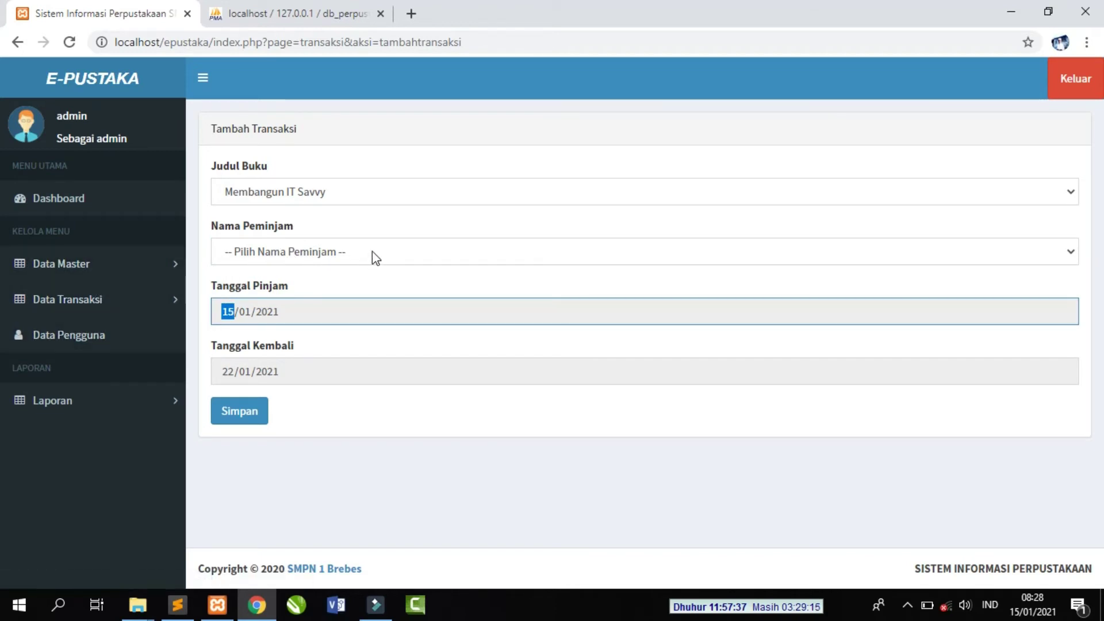
click(87, 268)
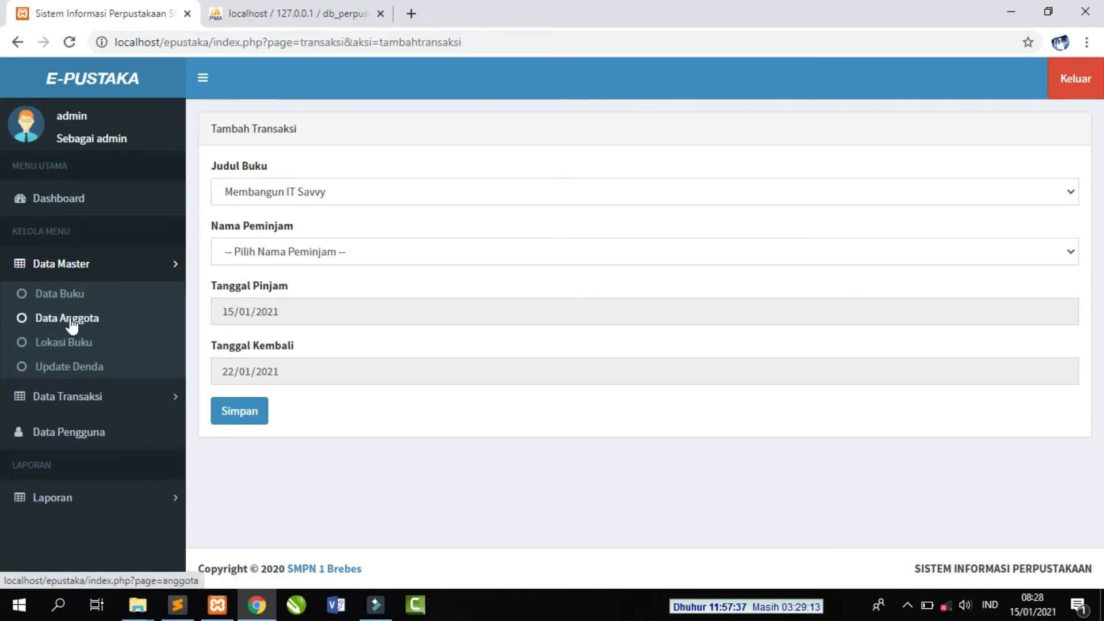
- Choose the only member as borrower and fill in the loan and return dates
click(350, 254)
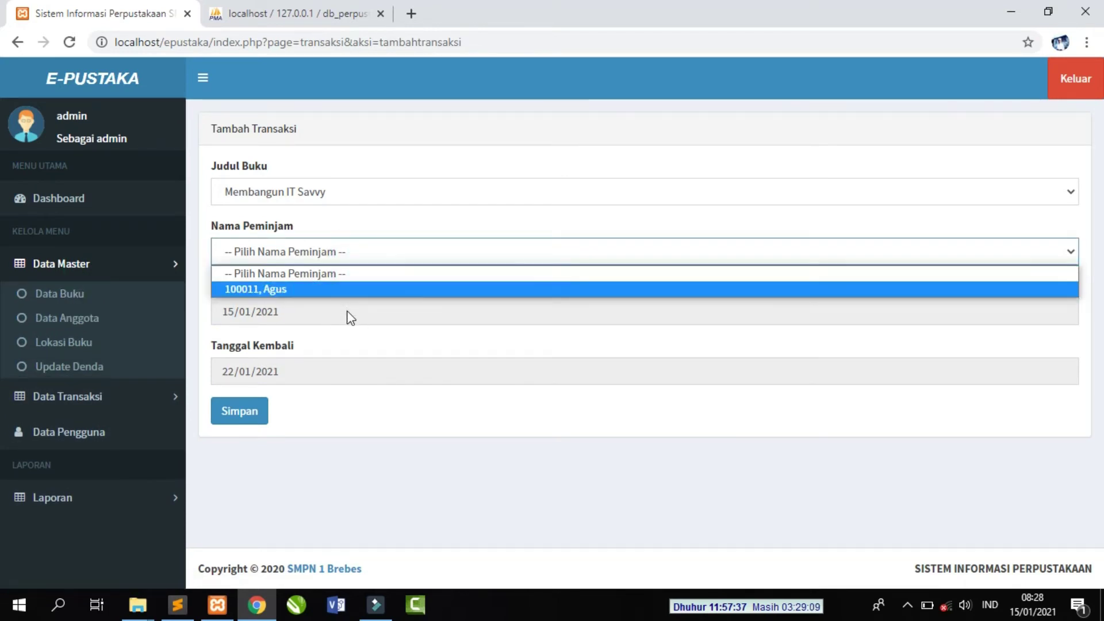
key(Down)
click(517, 351)
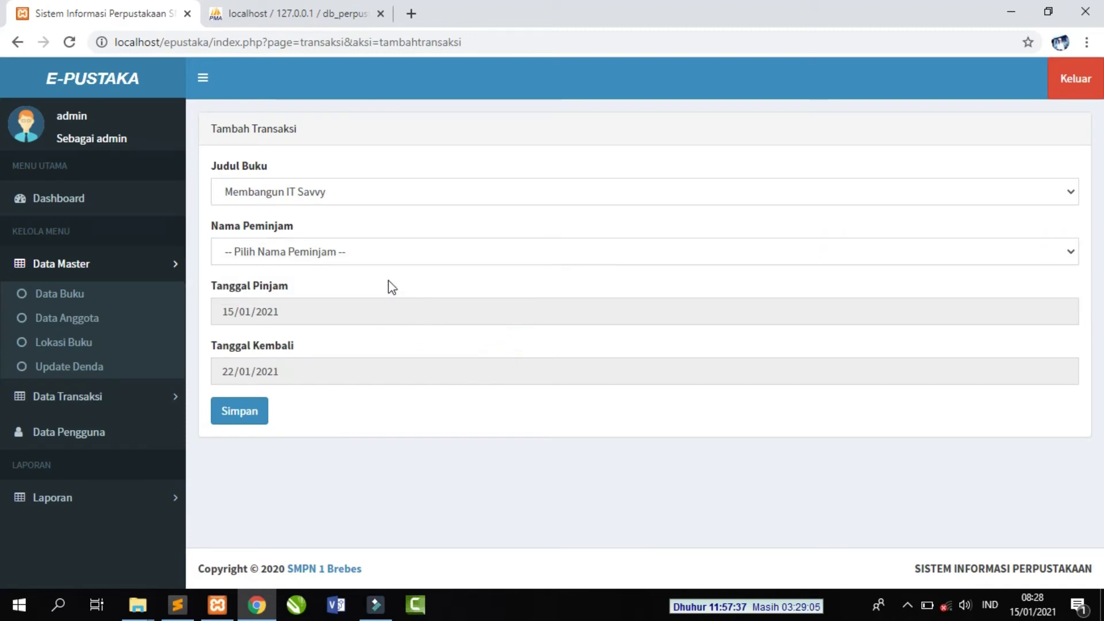
click(385, 256)
click(357, 295)
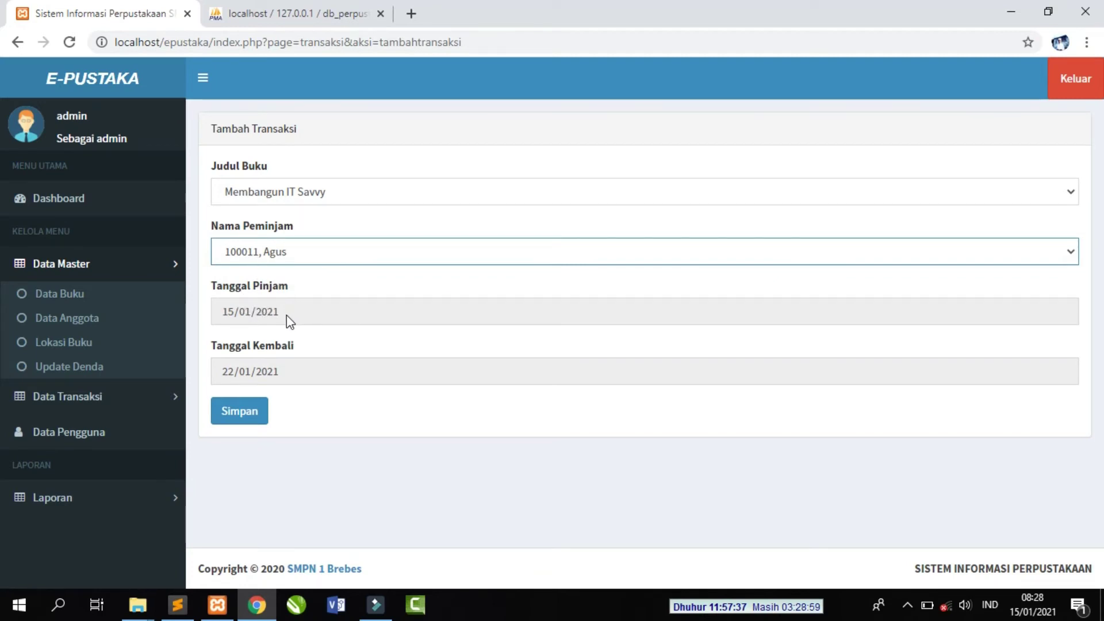
click(313, 321)
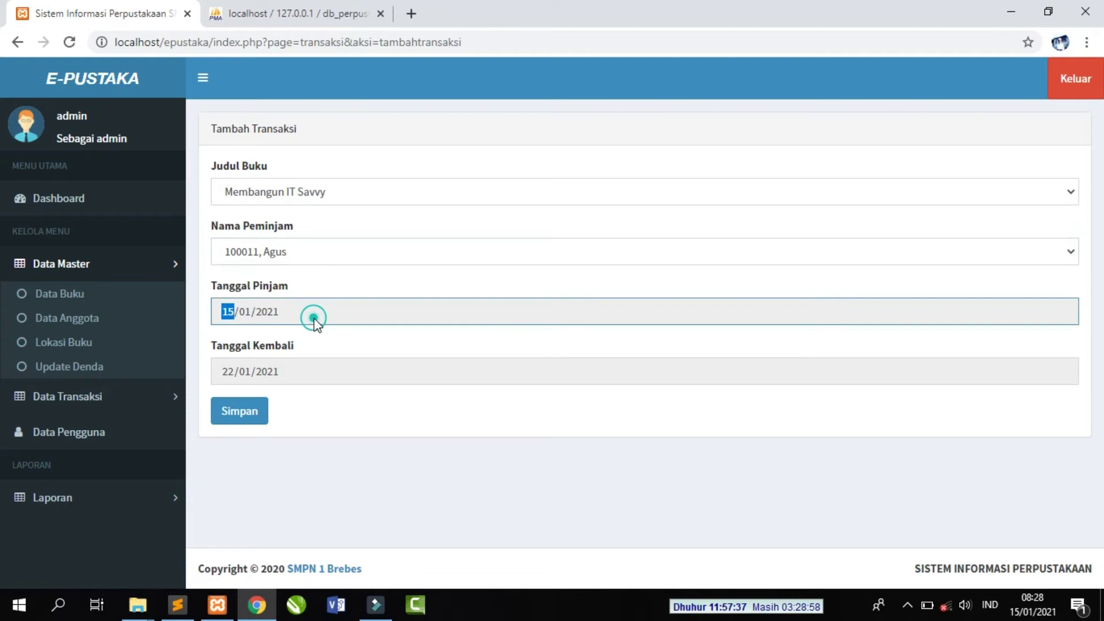
click(310, 370)
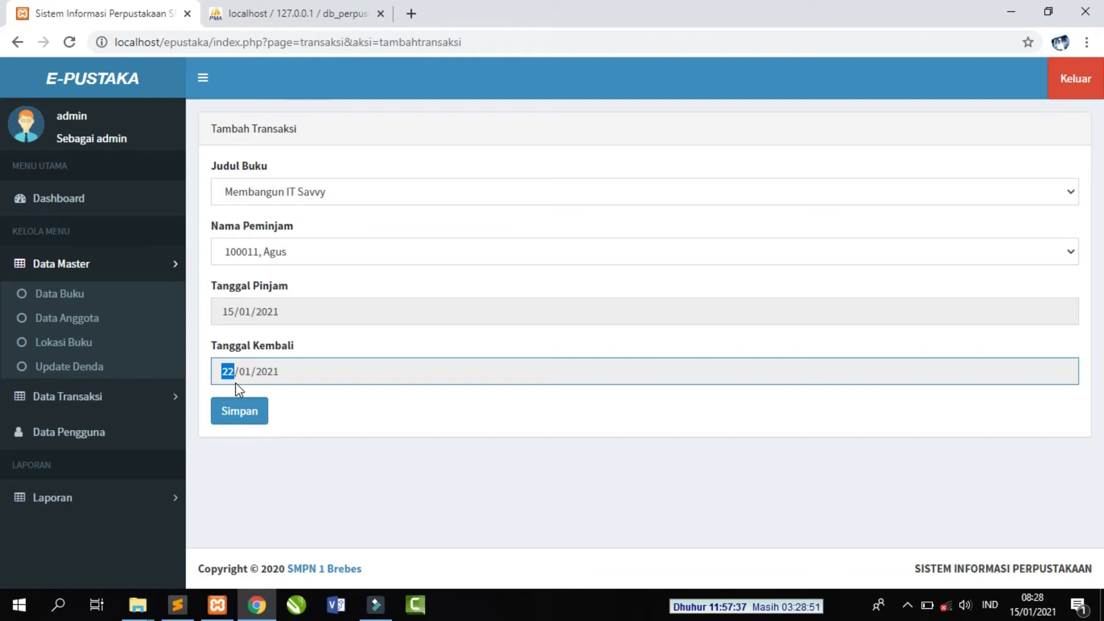
click(322, 405)
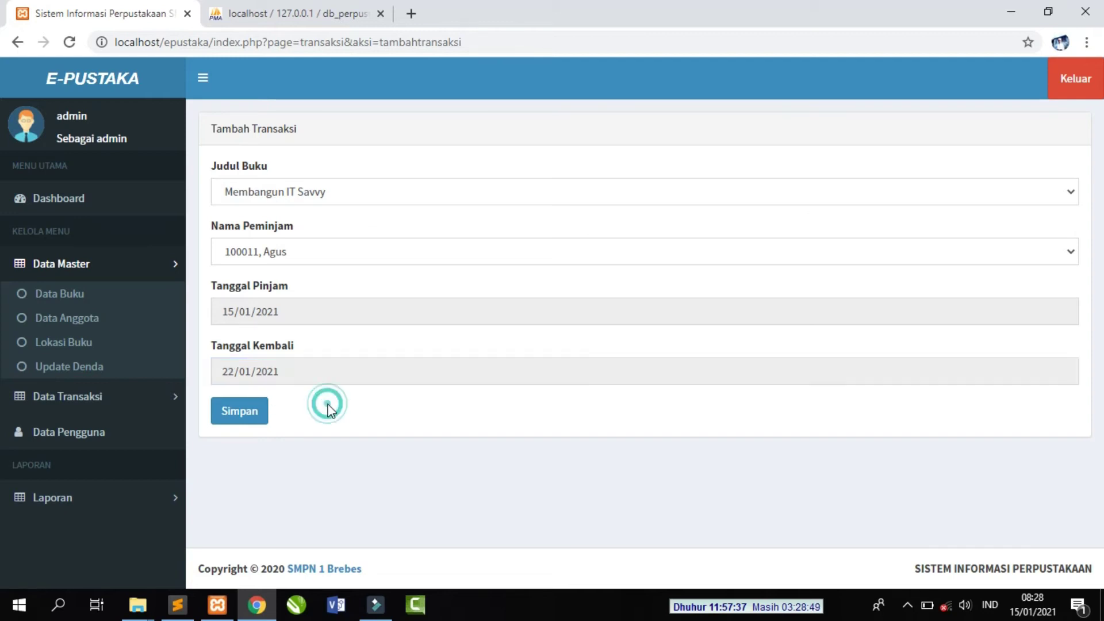
- Try saving the loan and dismiss the out-of-stock refusal
click(239, 412)
click(694, 151)
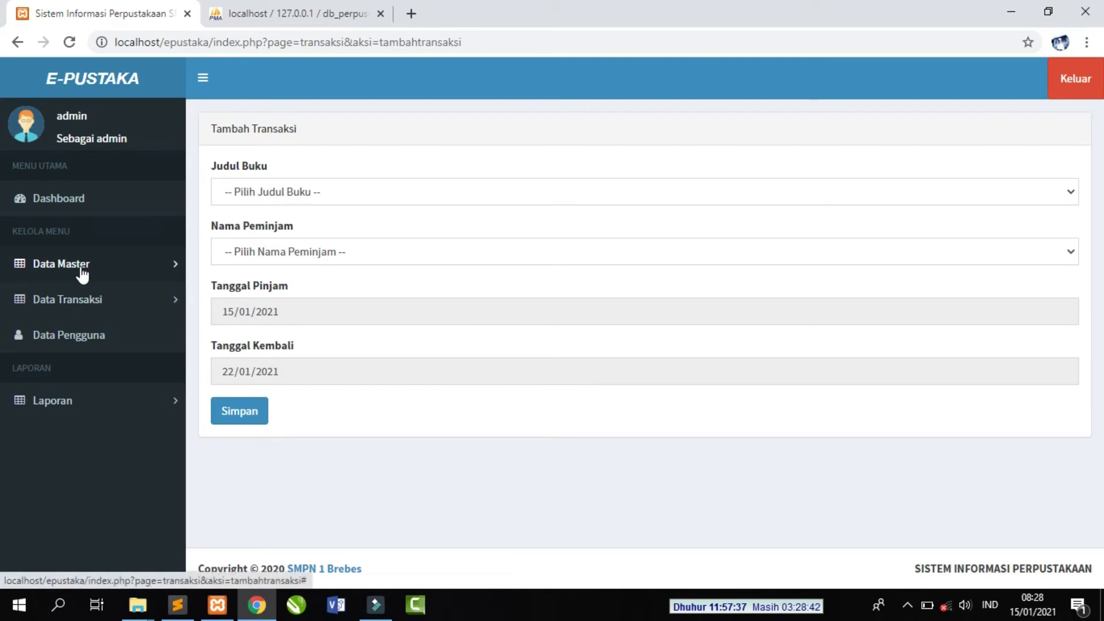
click(90, 300)
- From Transaksi Pinjam, start a new loan and choose PHP Dan MYSQL as the book
click(87, 330)
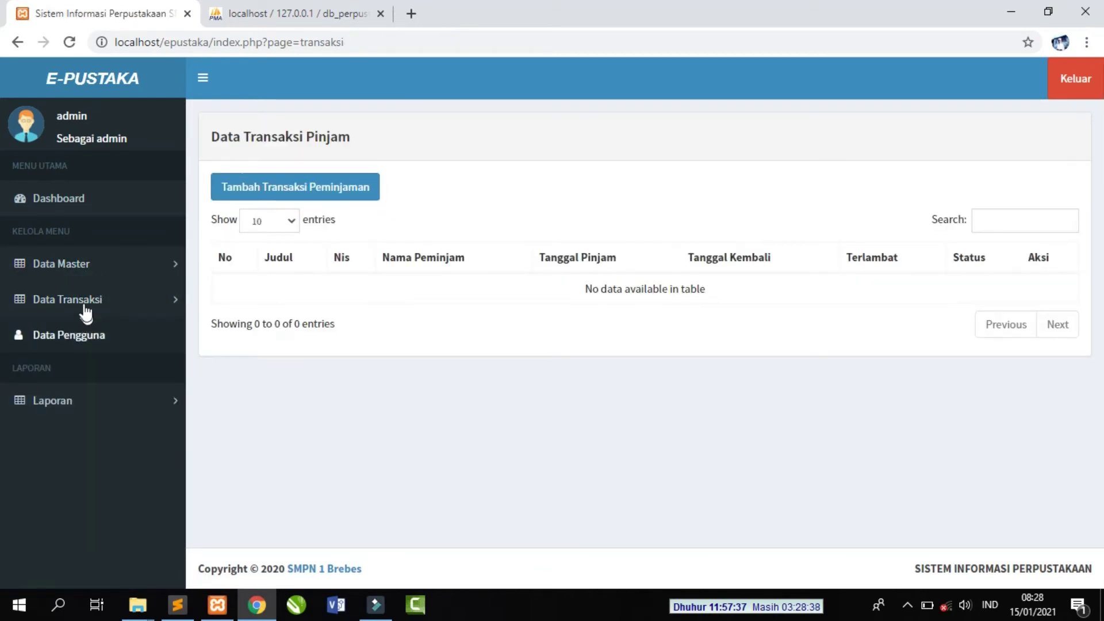
click(87, 305)
click(87, 340)
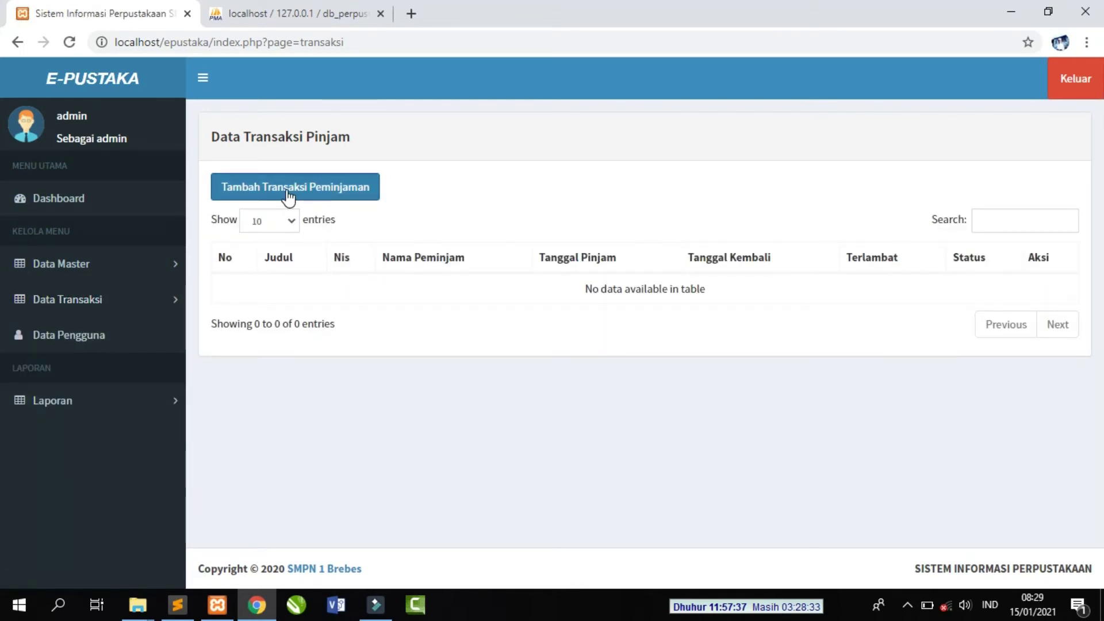
click(288, 194)
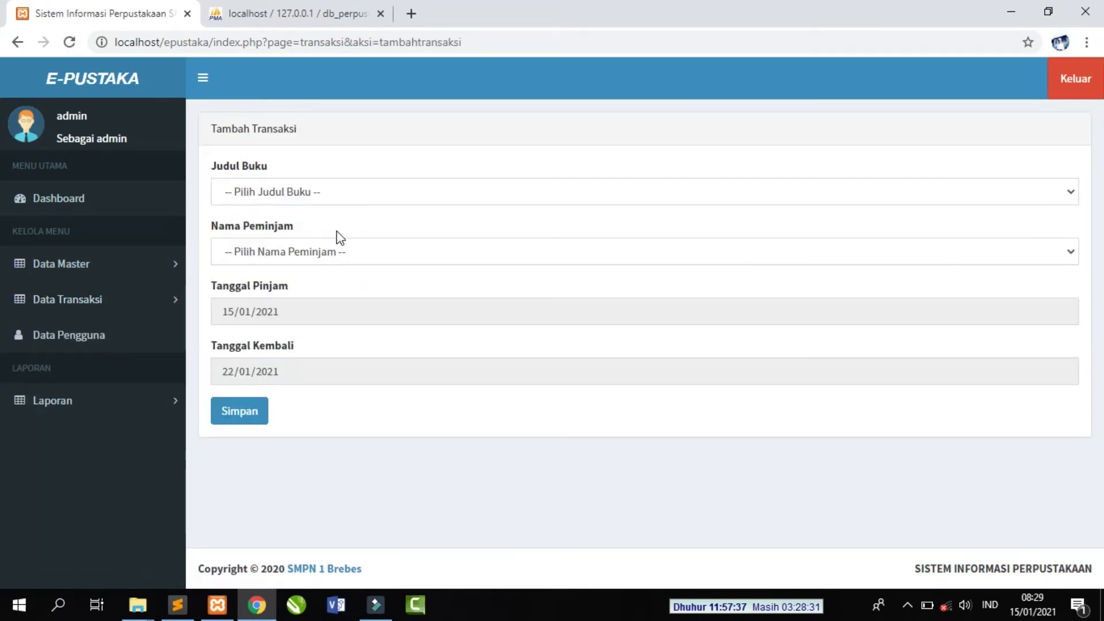
click(335, 191)
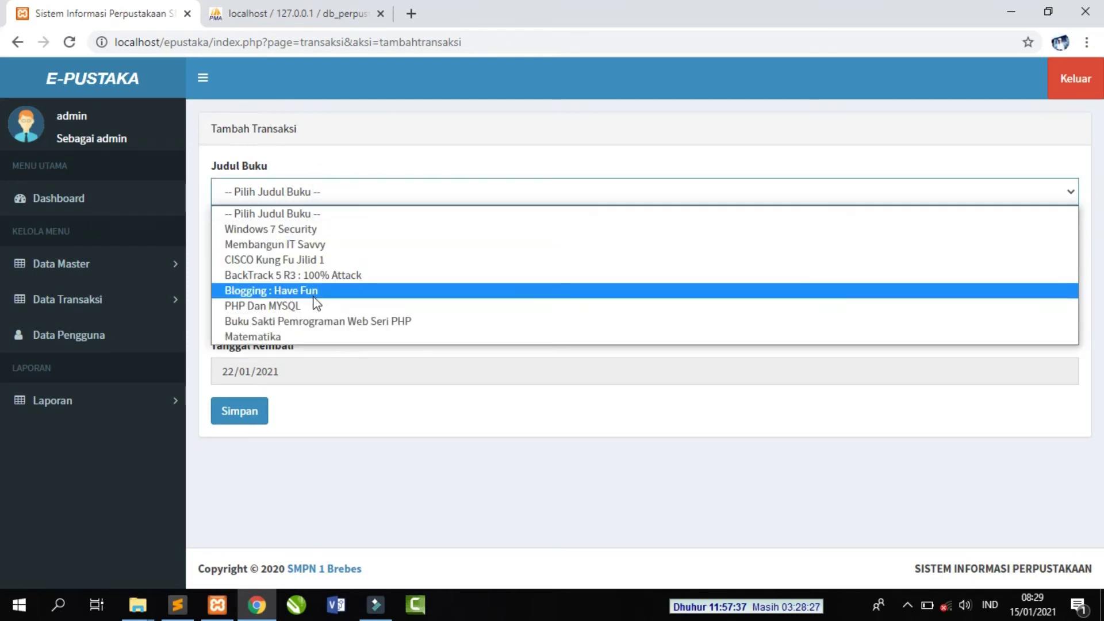
click(308, 305)
- Select the only listed borrower, save the loan, and acknowledge the confirmation
click(328, 253)
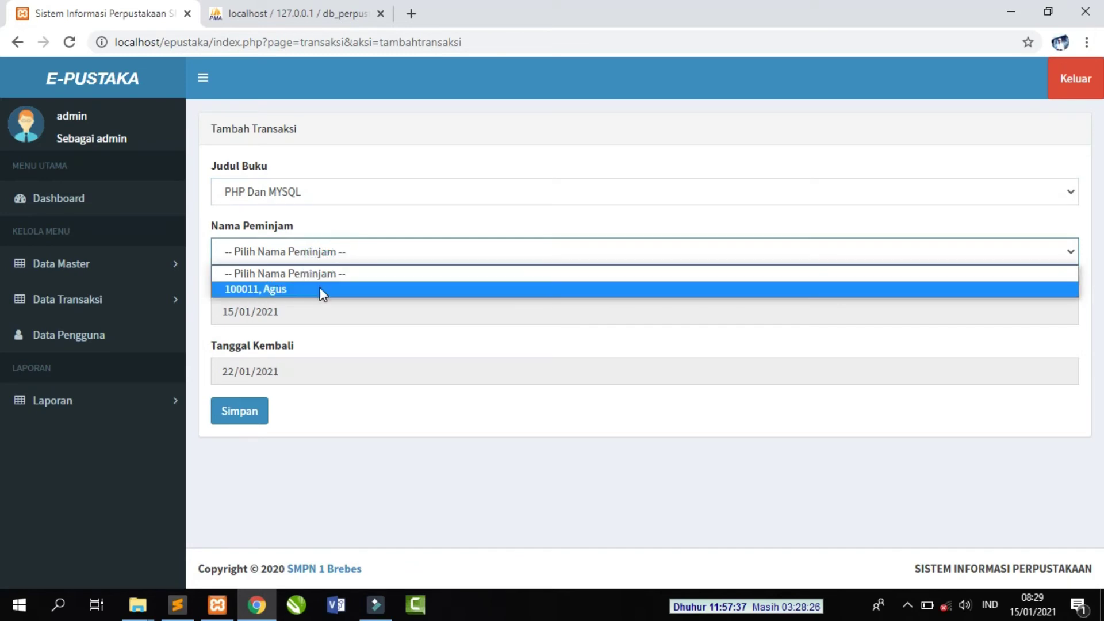
click(320, 290)
click(239, 411)
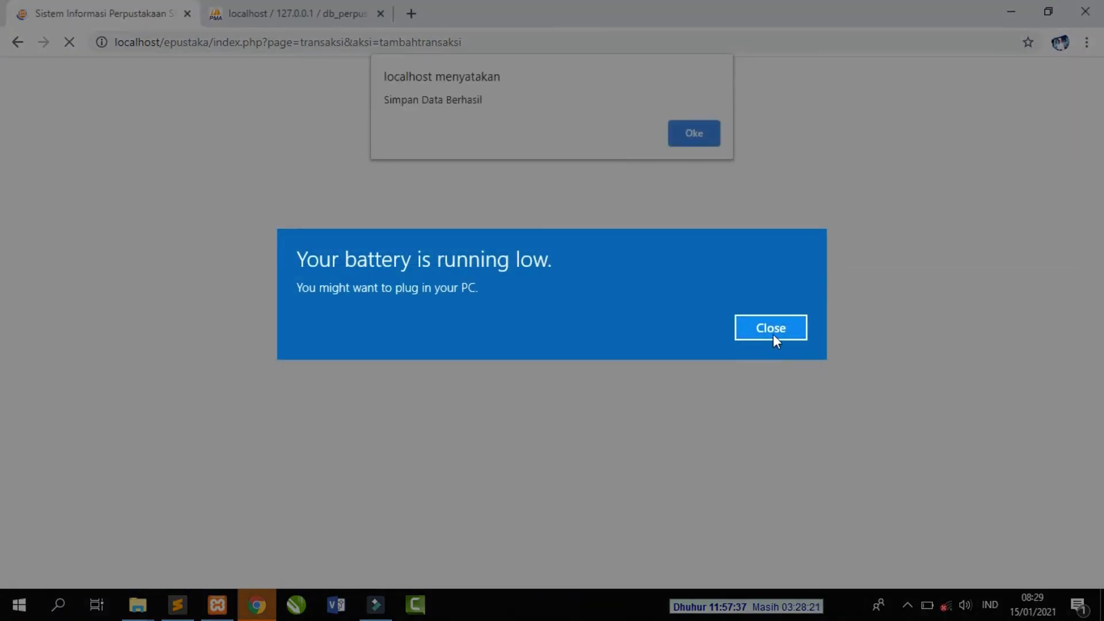
click(772, 332)
click(693, 126)
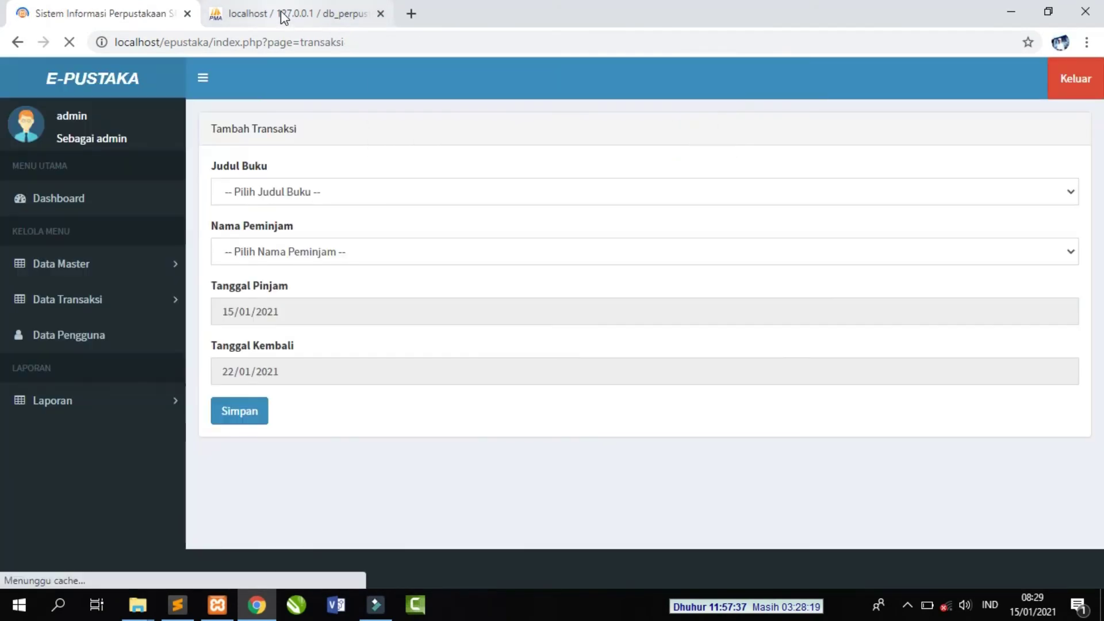
click(283, 13)
click(143, 17)
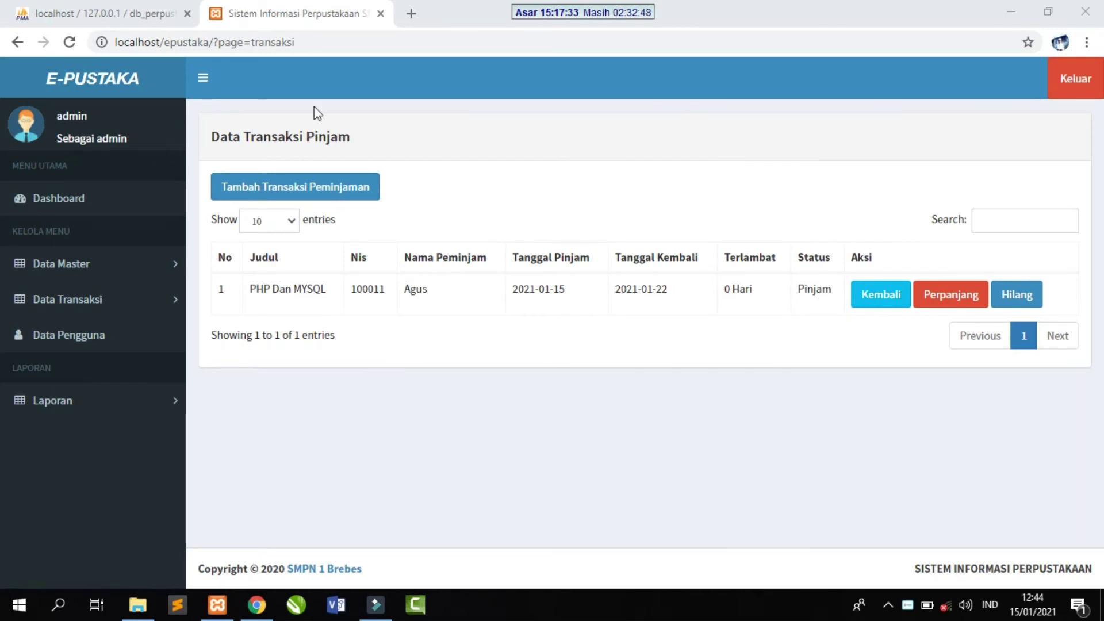
- Browse tb_transaksi in phpMyAdmin for the PHP Dan MYSQL loan row, then return to E-Pustaka
click(132, 21)
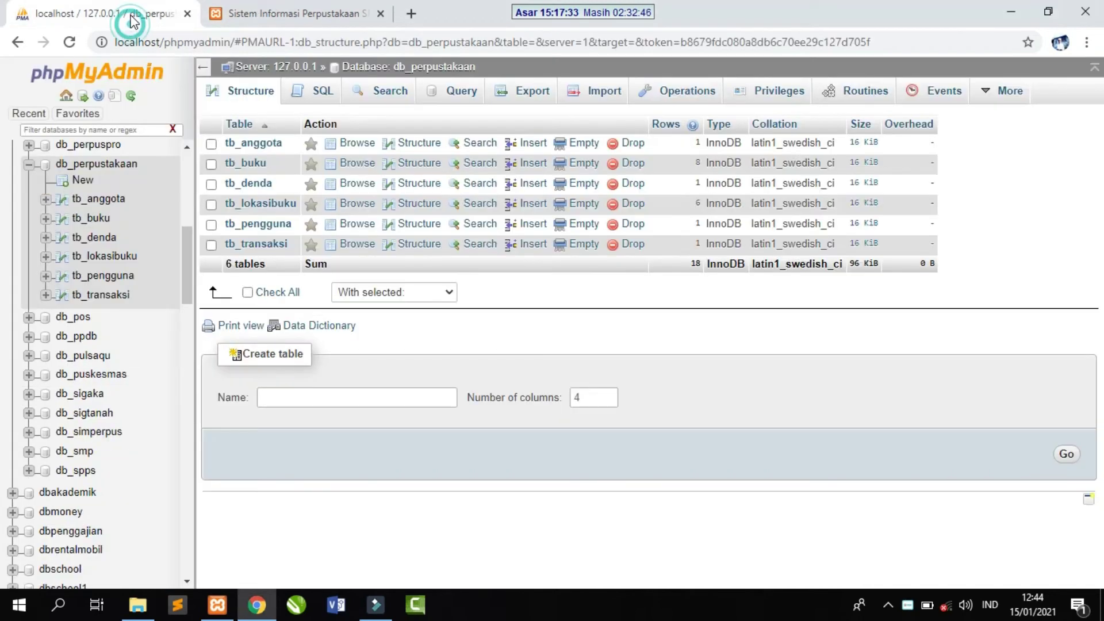
click(118, 296)
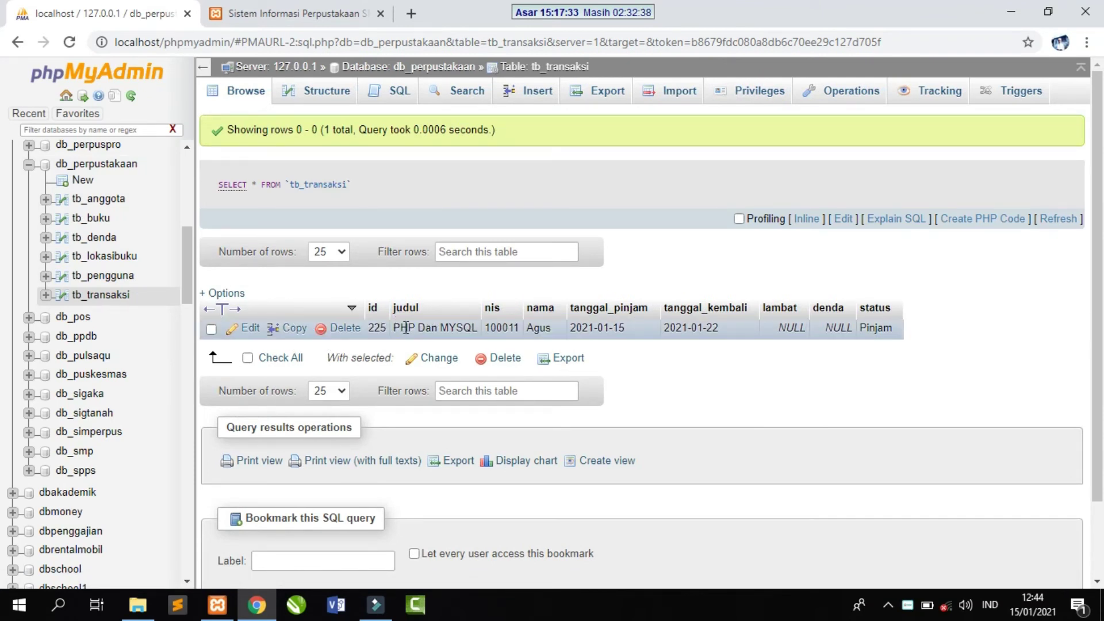
key(ctrl+Tab)
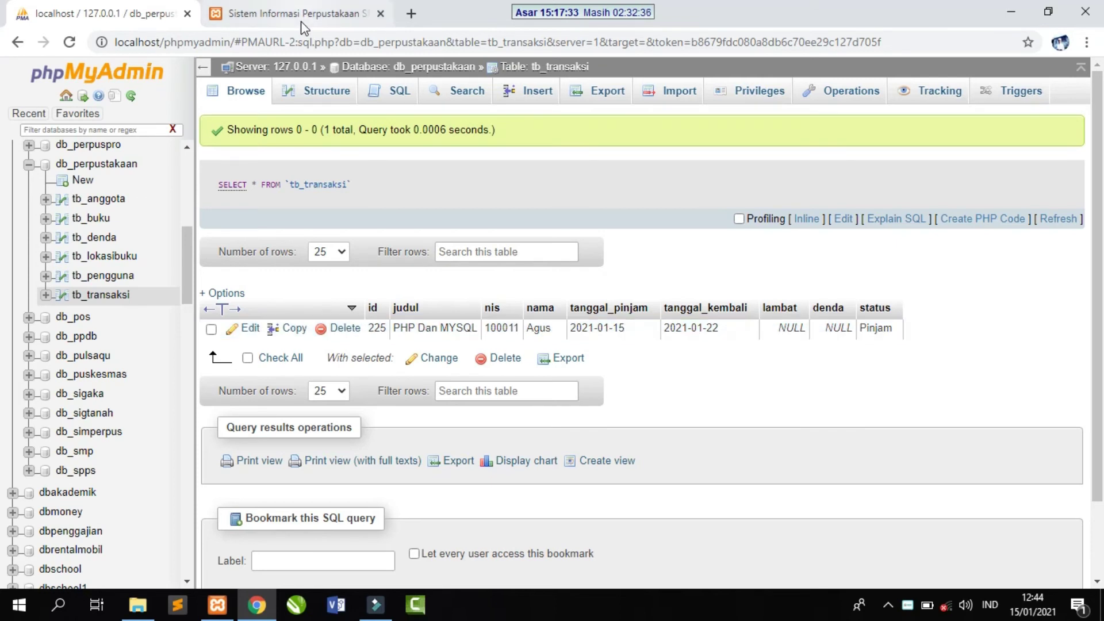
drag(254, 289, 329, 292)
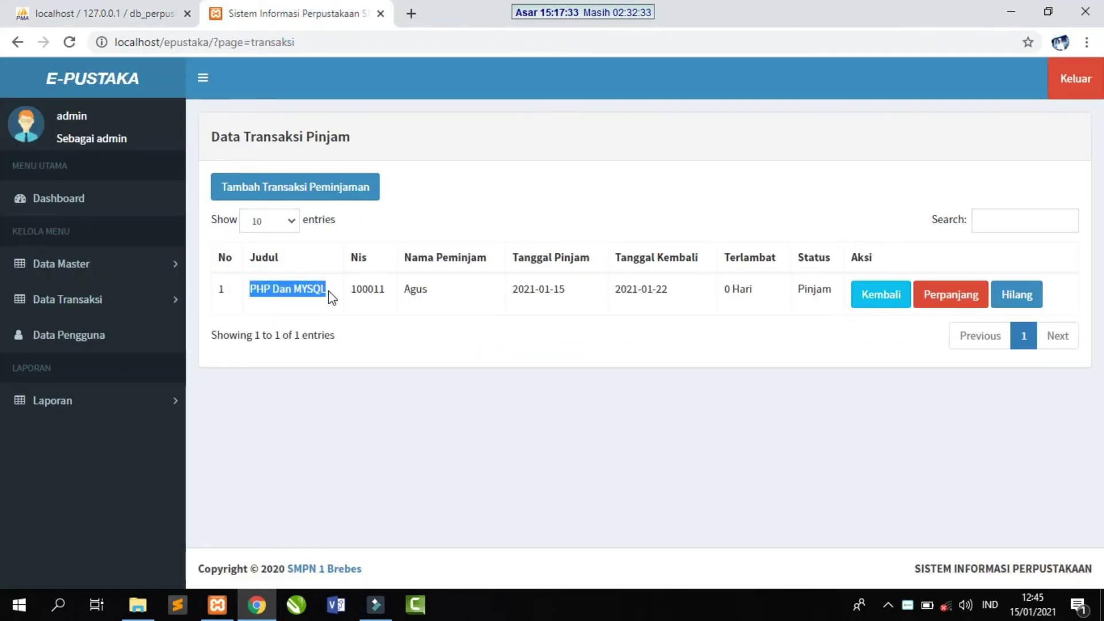
double_click(358, 289)
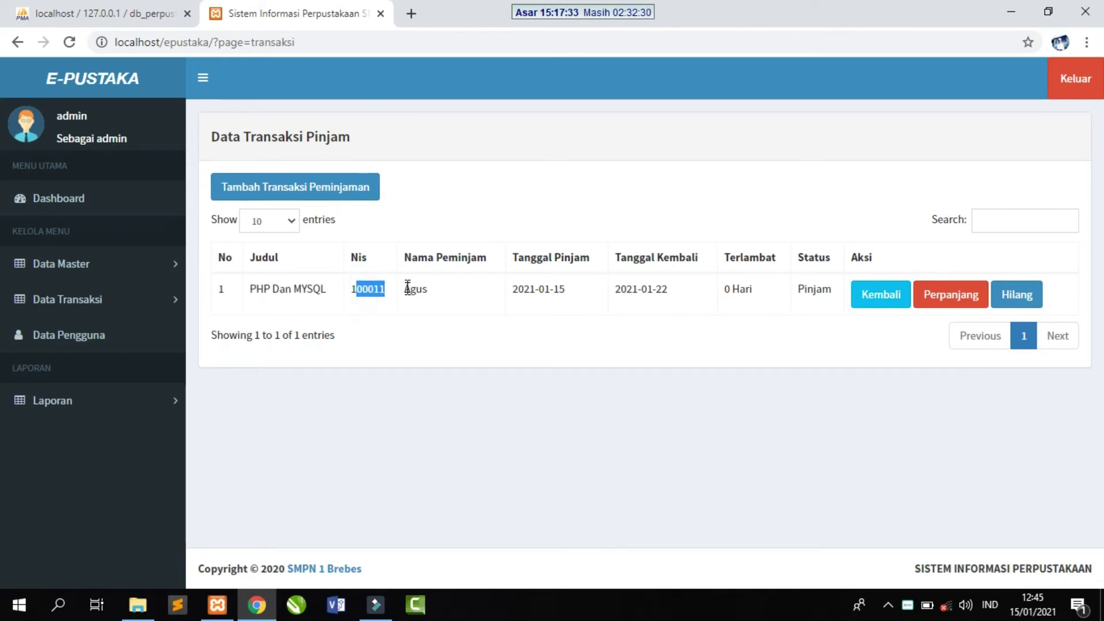
drag(404, 289, 428, 290)
drag(523, 288, 662, 290)
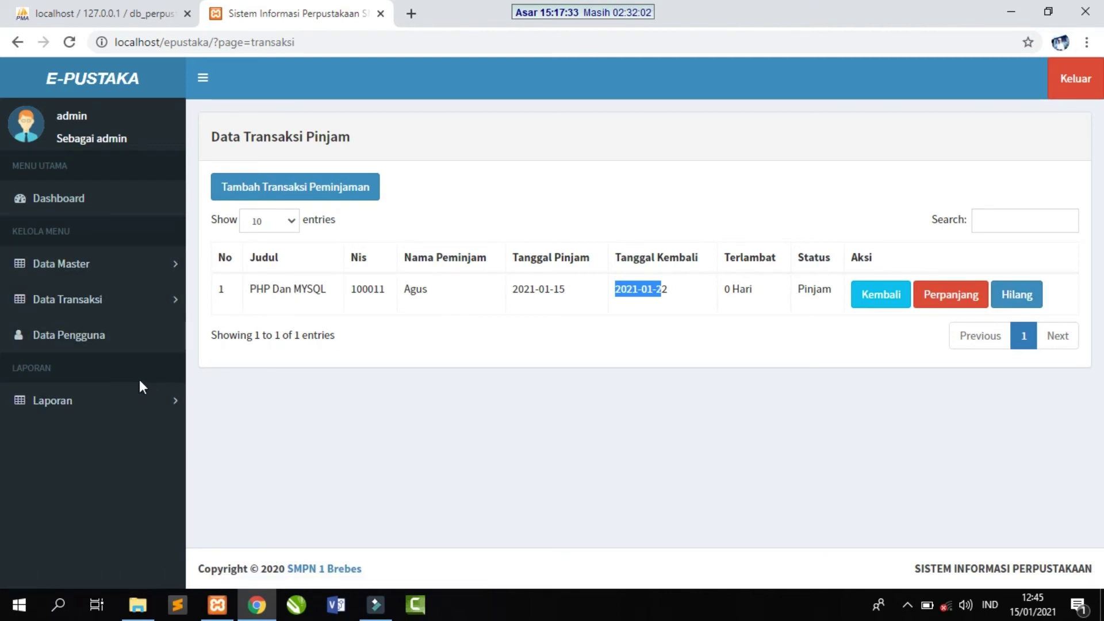
- Look through the Transaksi Kembali and Buku Hilang lists
click(120, 298)
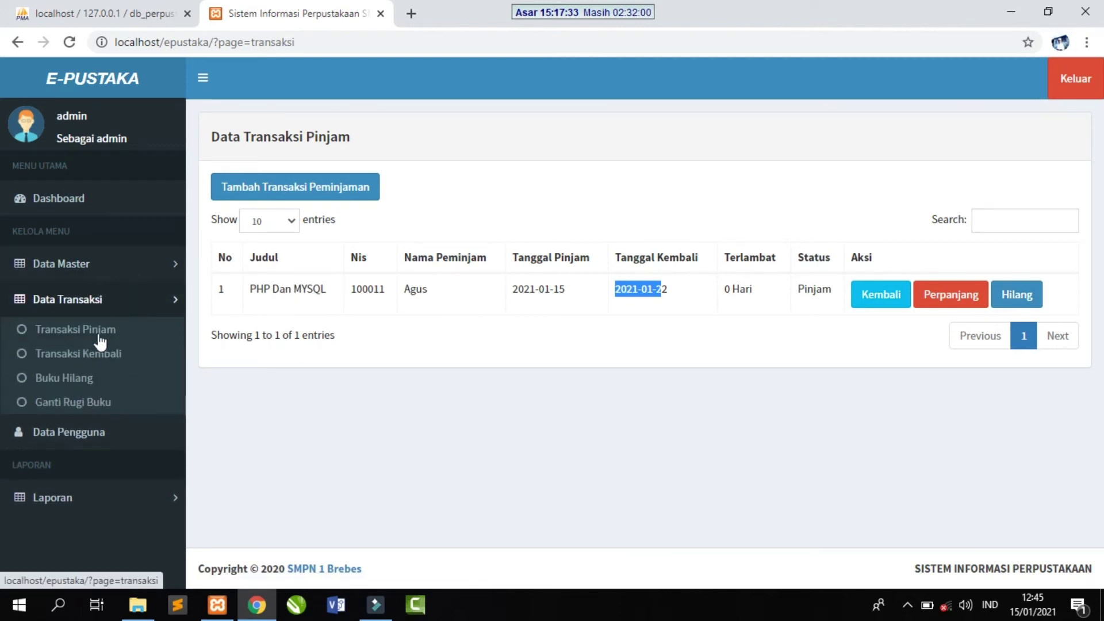
click(82, 357)
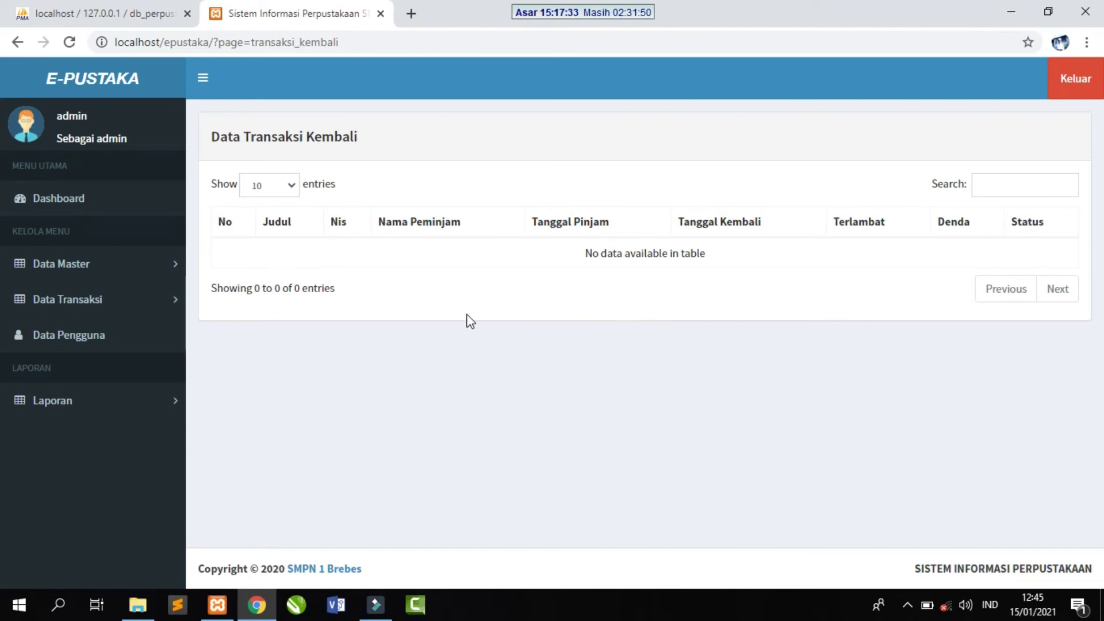
click(132, 304)
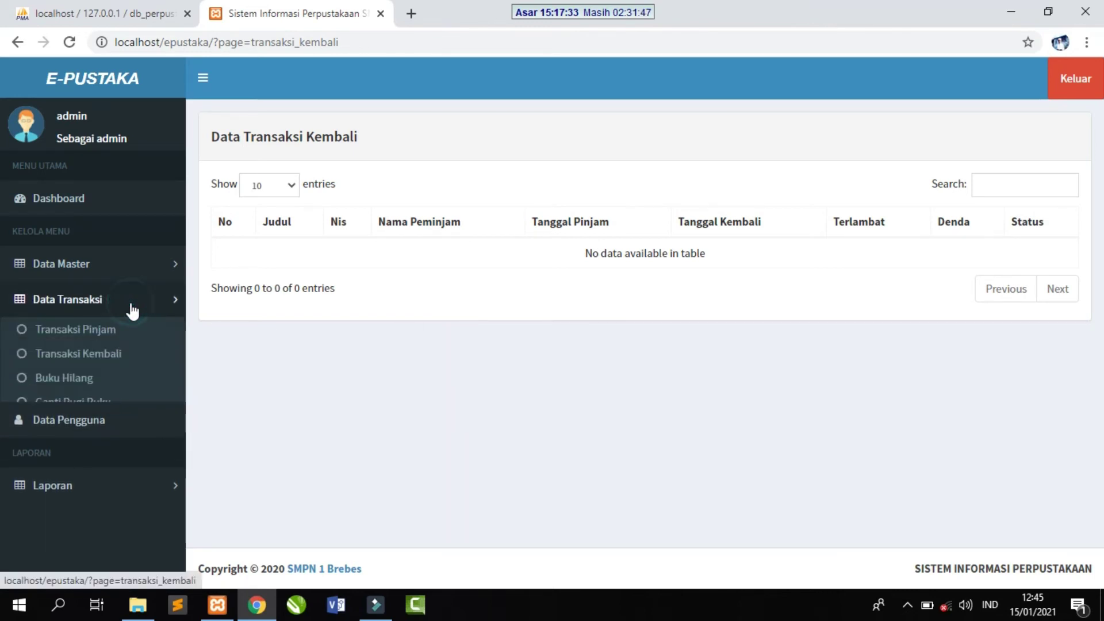
click(73, 380)
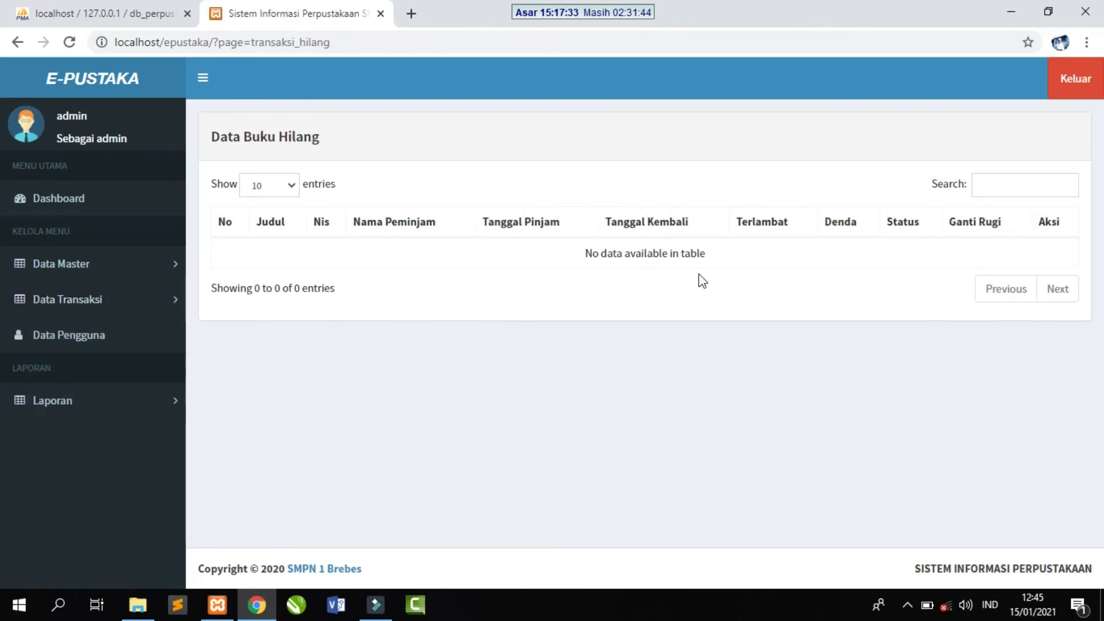
- In Transaksi Pinjam, mark the PHP Dan MYSQL loan as Hilang and confirm
click(94, 300)
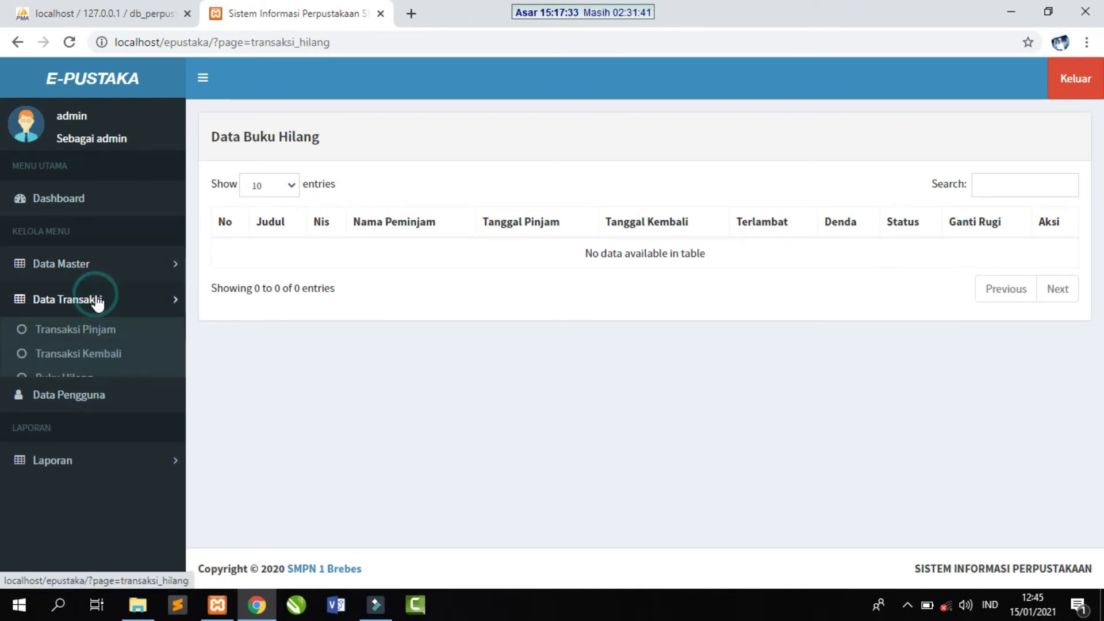
click(82, 331)
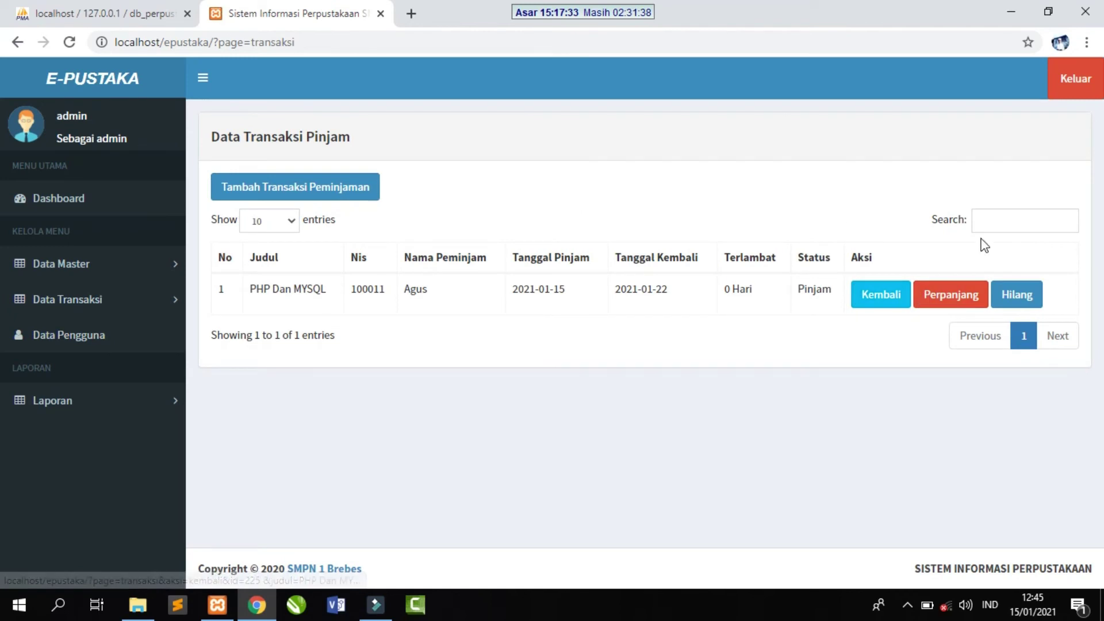
click(1016, 303)
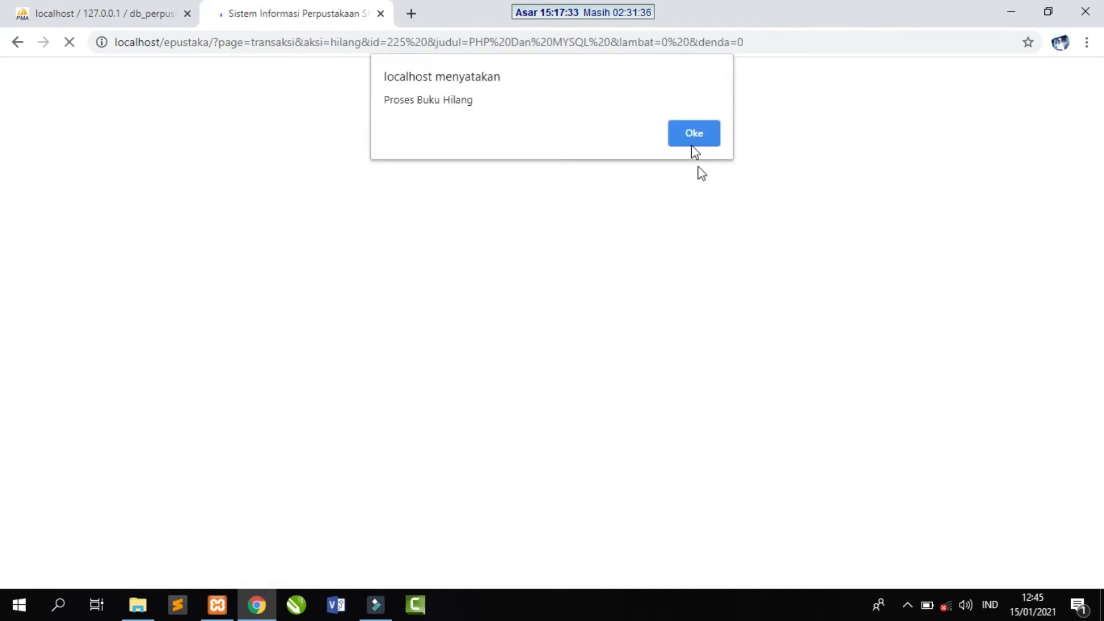
click(701, 144)
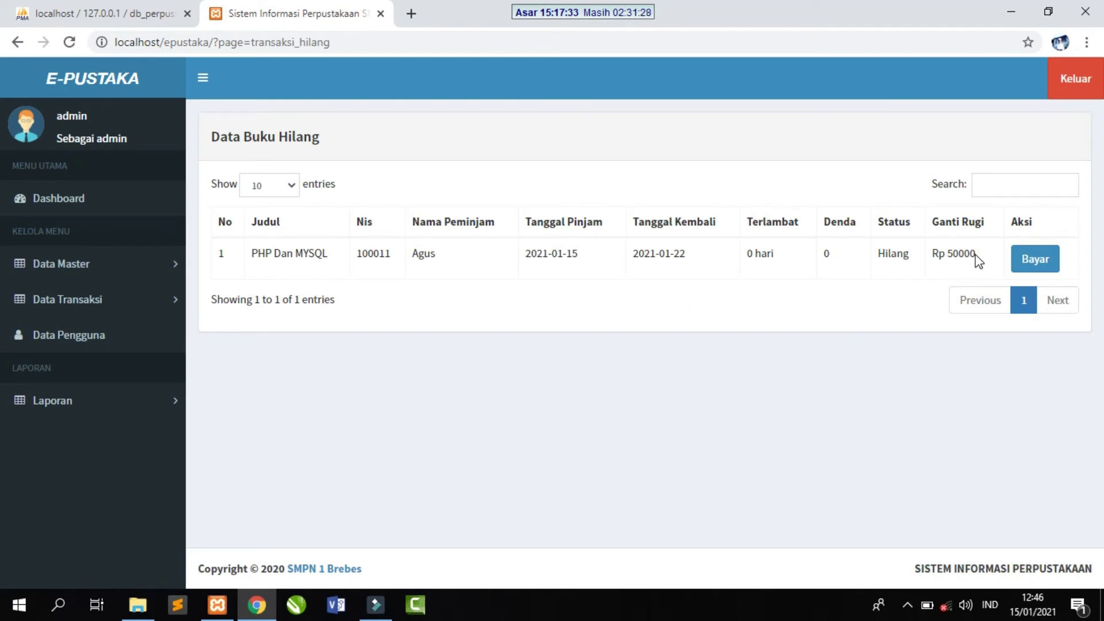
- Revisit Buku Hilang, view the empty Ganti Rugi Buku list, then open Data Pengguna
click(90, 298)
click(60, 384)
click(130, 305)
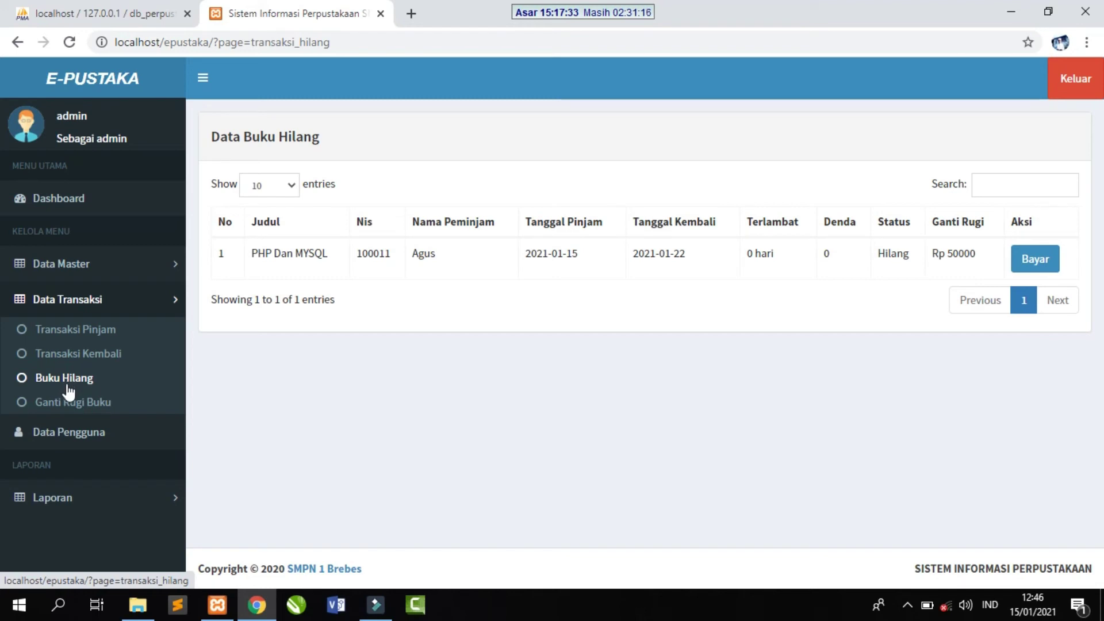
click(77, 404)
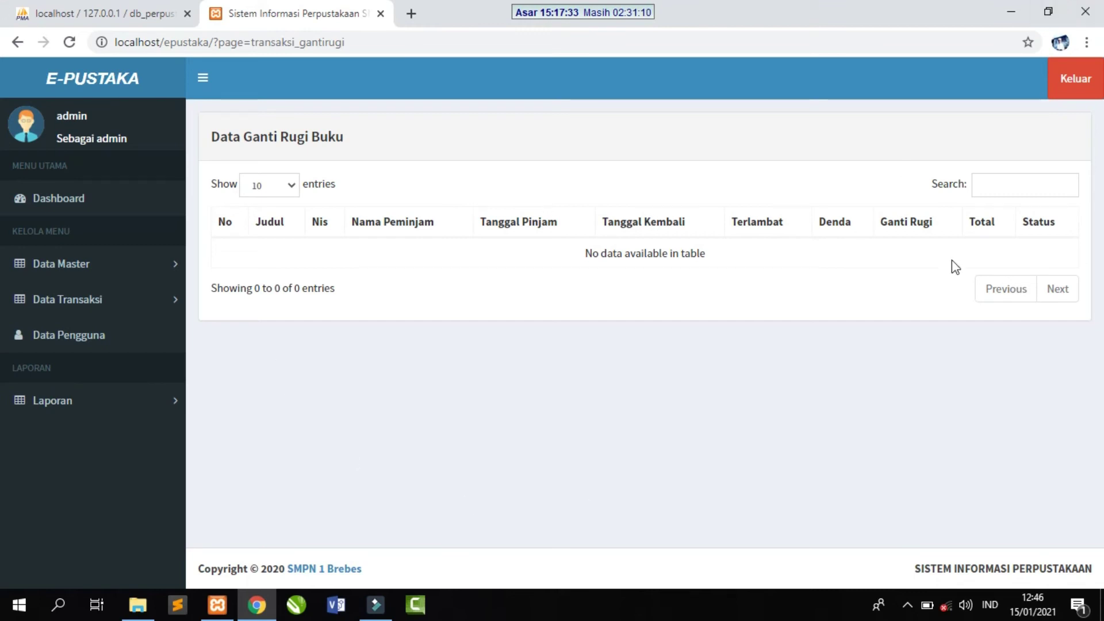
click(68, 303)
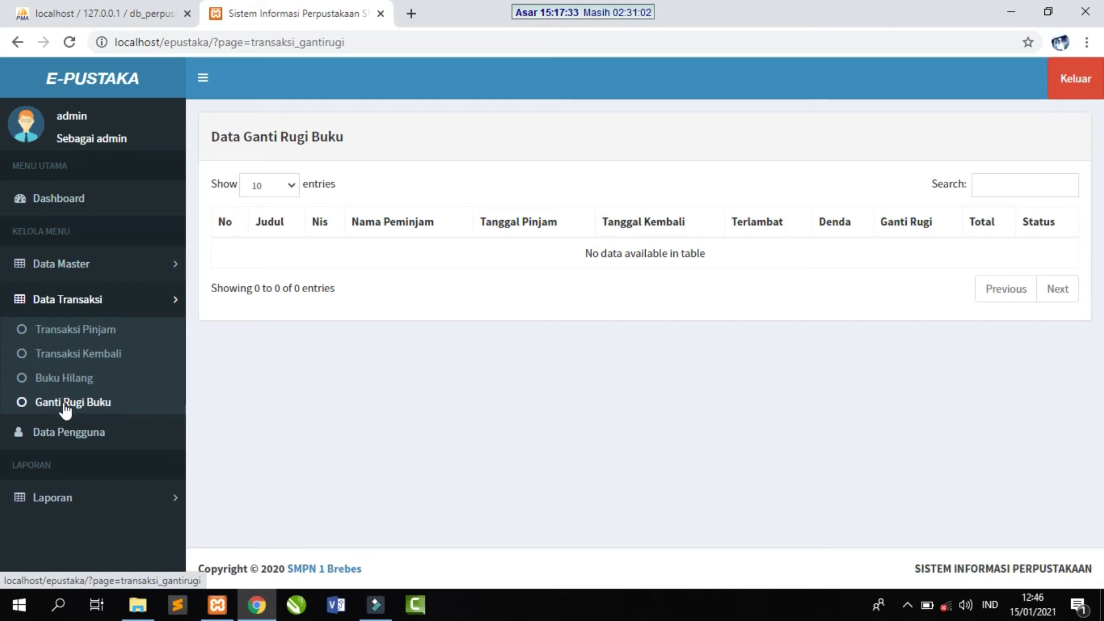
click(73, 437)
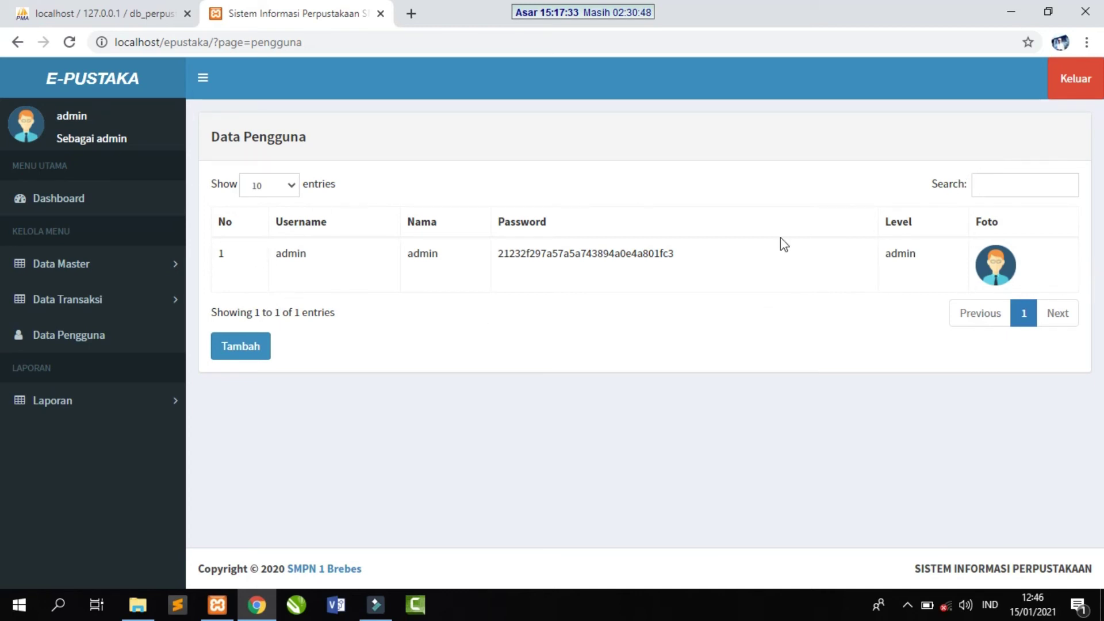
- Start a new user with username and name petugas, a password, and level Petugas
click(244, 353)
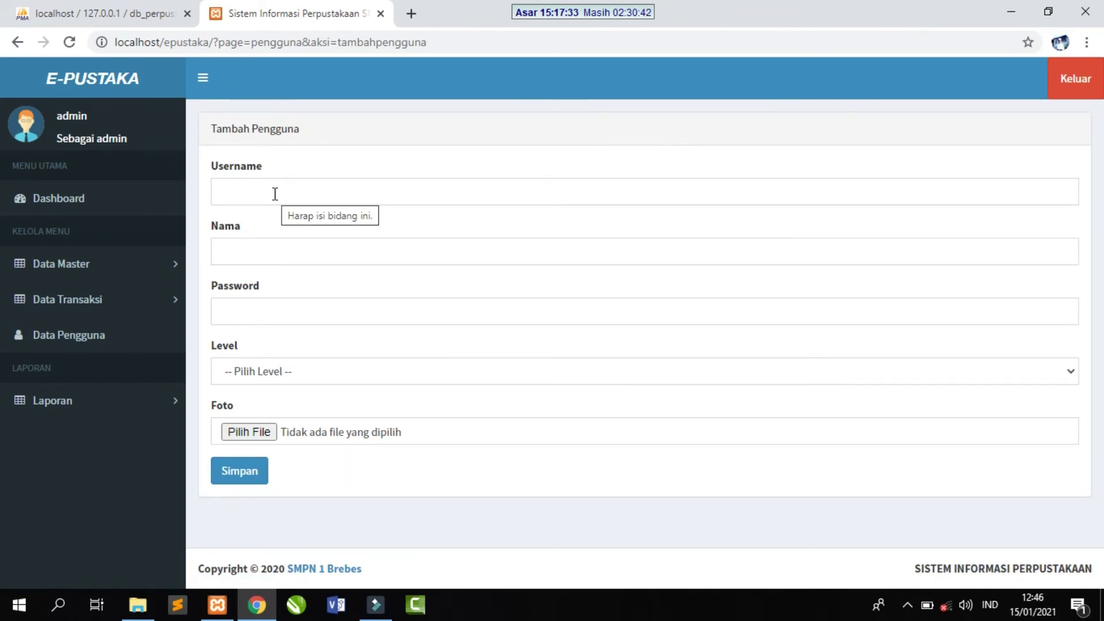
click(274, 193)
text(petugas)
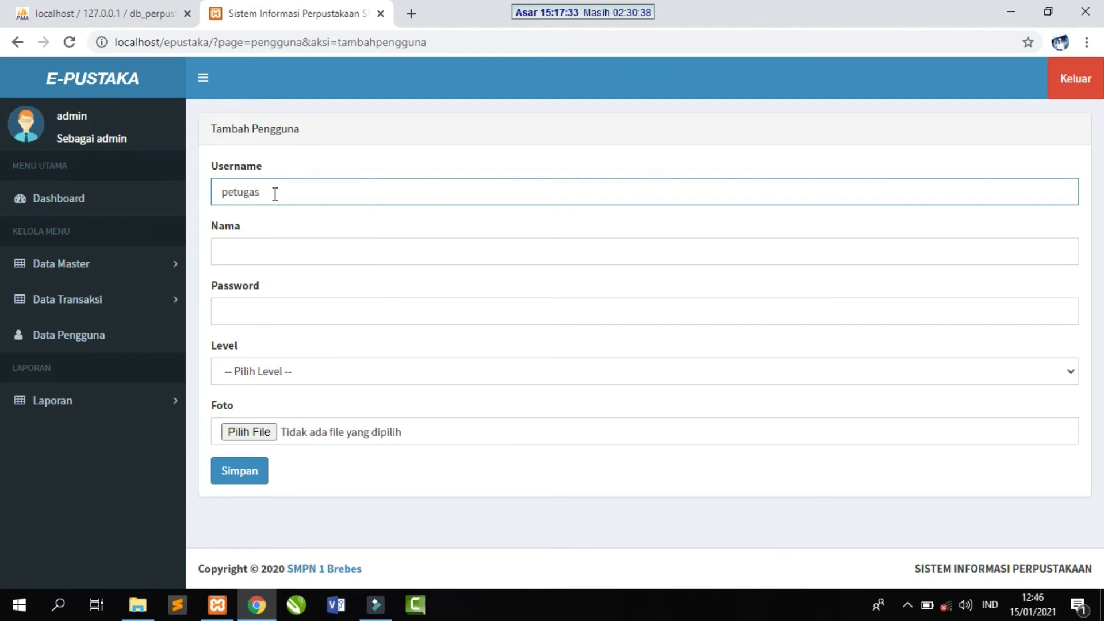
click(297, 253)
text(petugas)
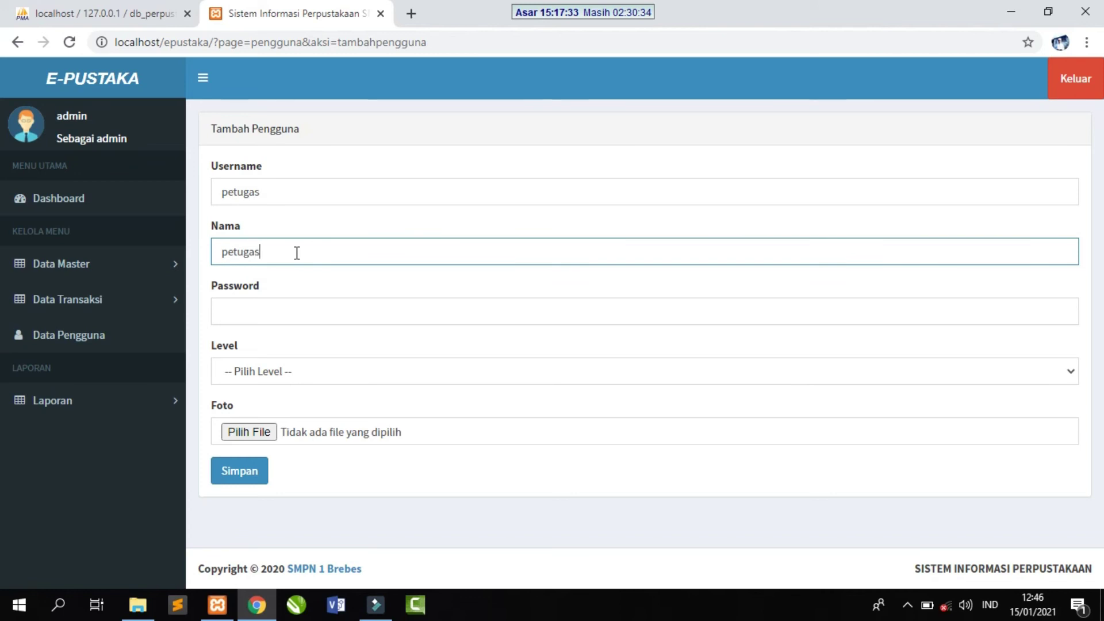
click(279, 315)
text(p)
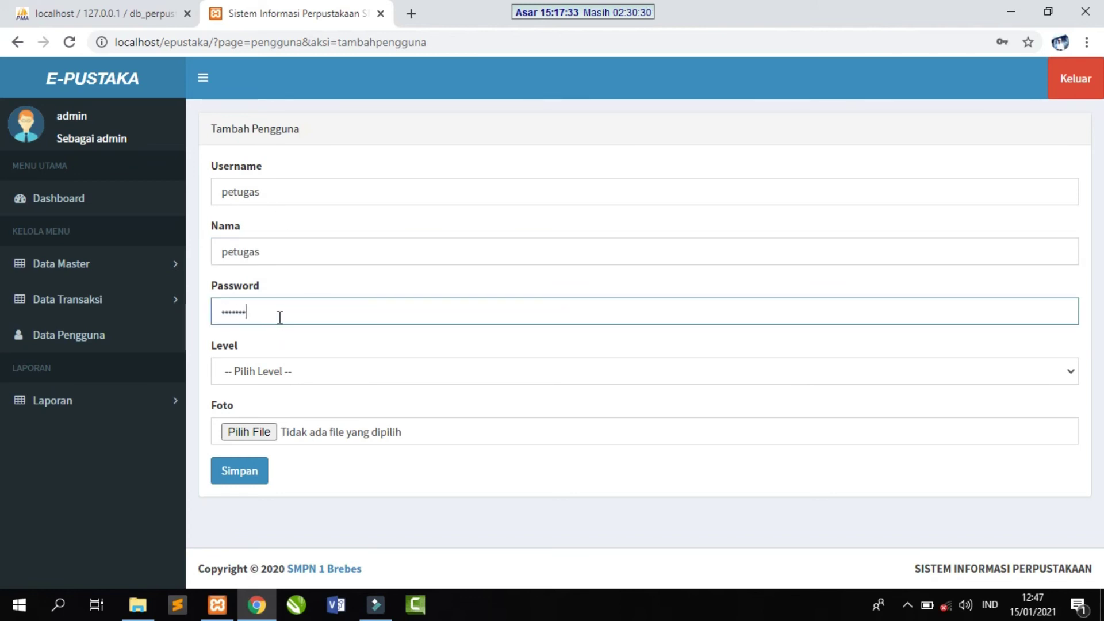
click(309, 368)
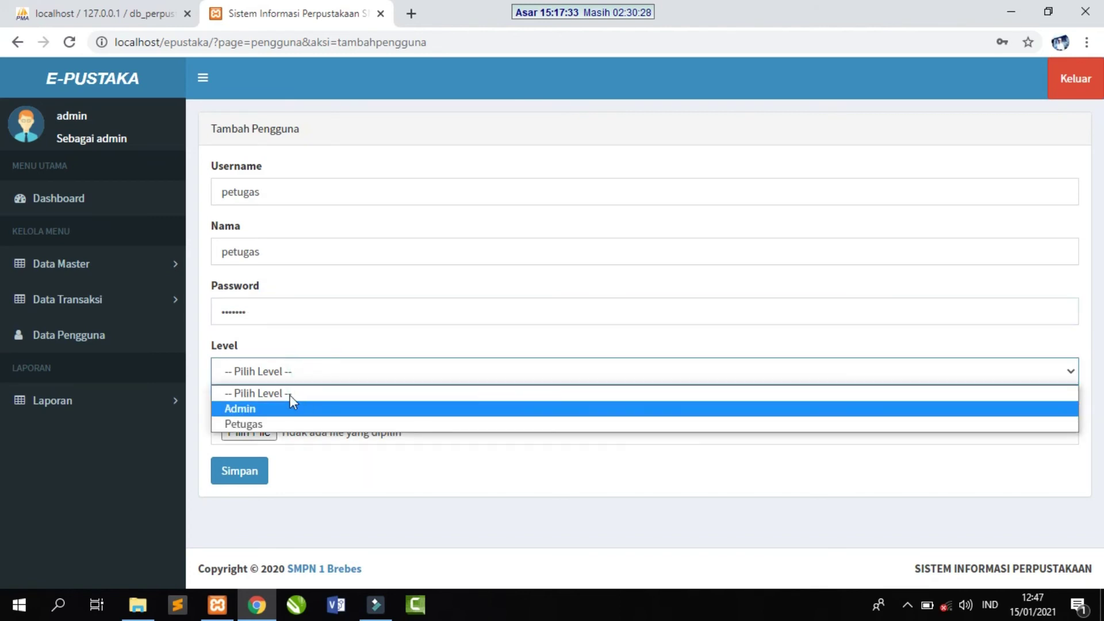
click(264, 425)
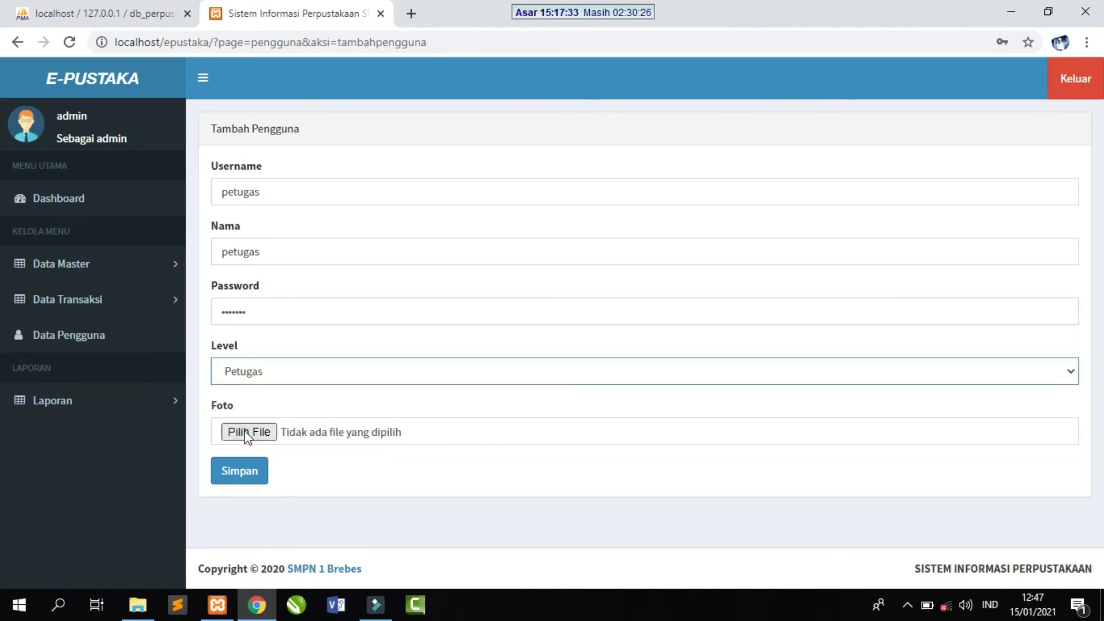
- Attach teacher4.png from the Master (E:) drive as the photo and save the user
click(251, 438)
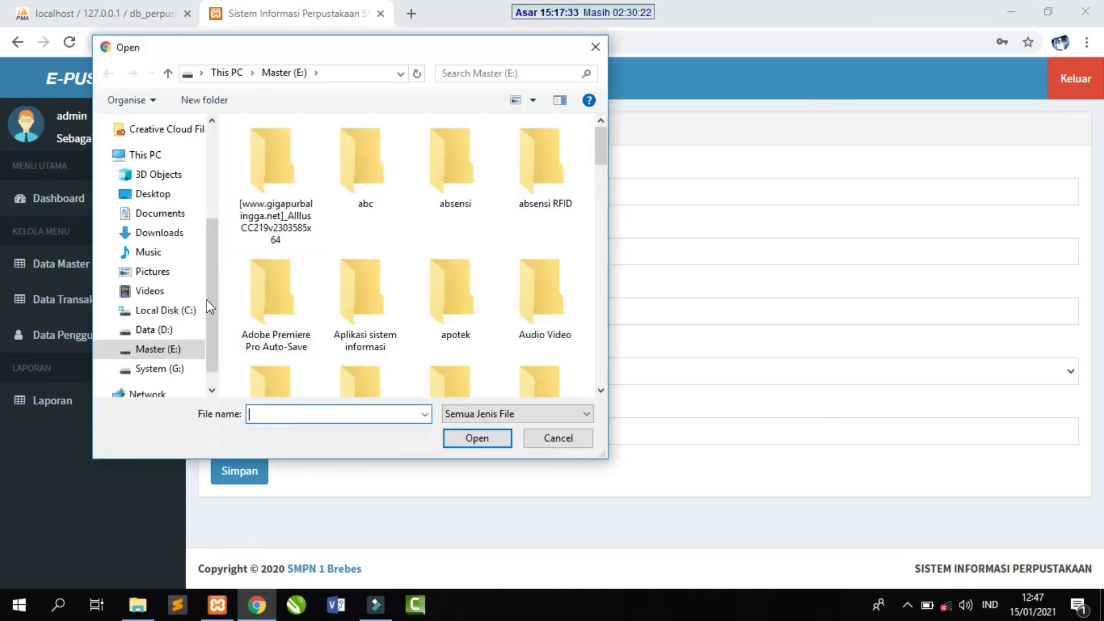
click(167, 350)
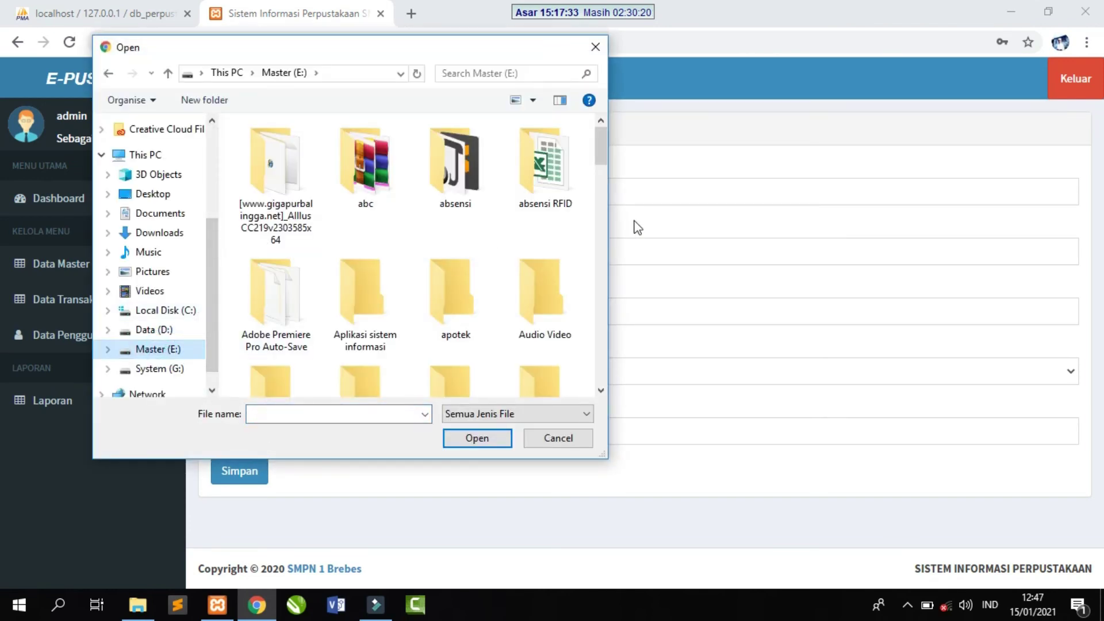
drag(601, 145, 594, 384)
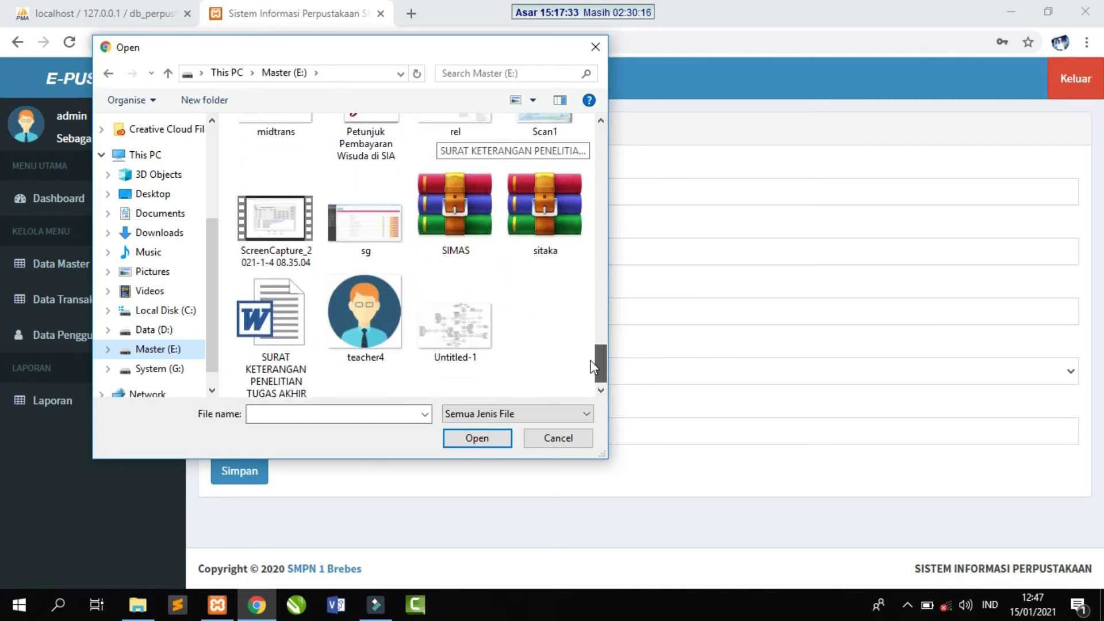
click(382, 345)
click(469, 437)
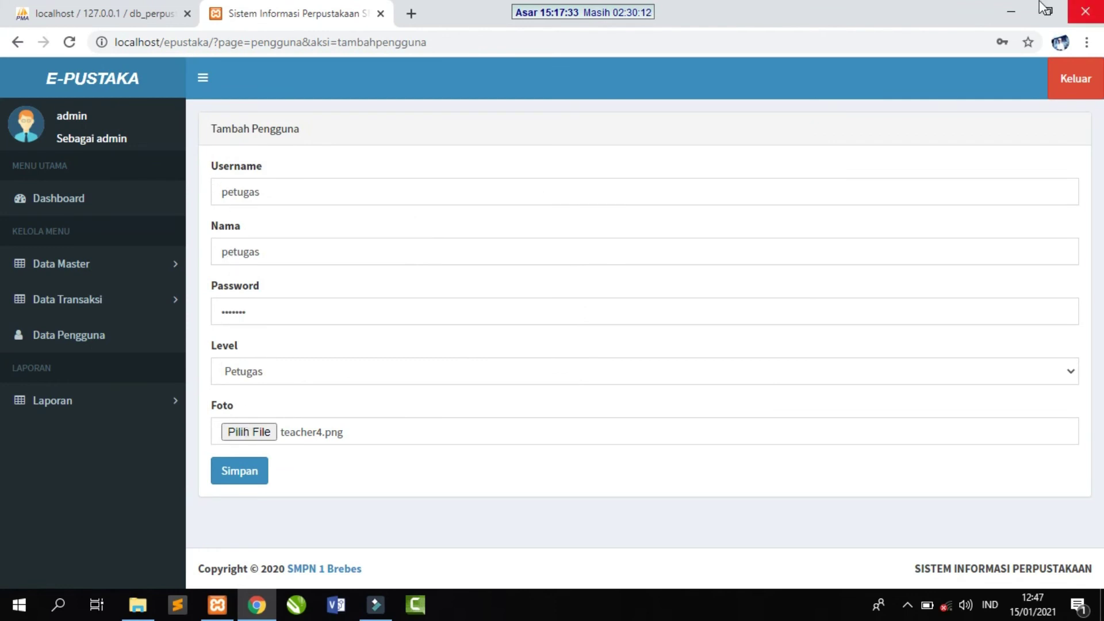
click(240, 477)
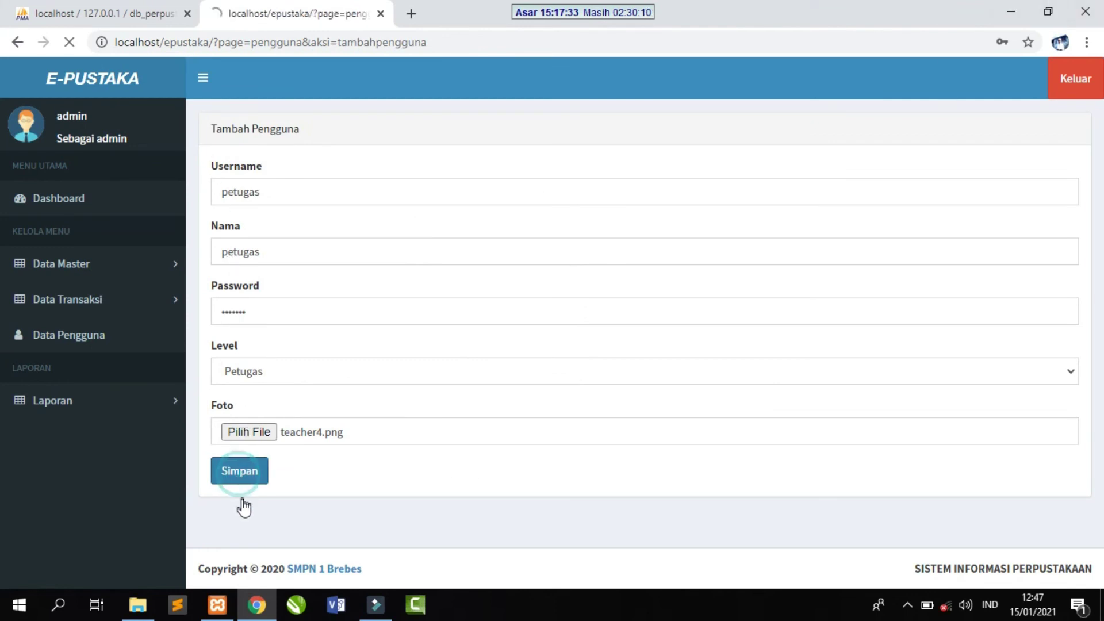
click(687, 144)
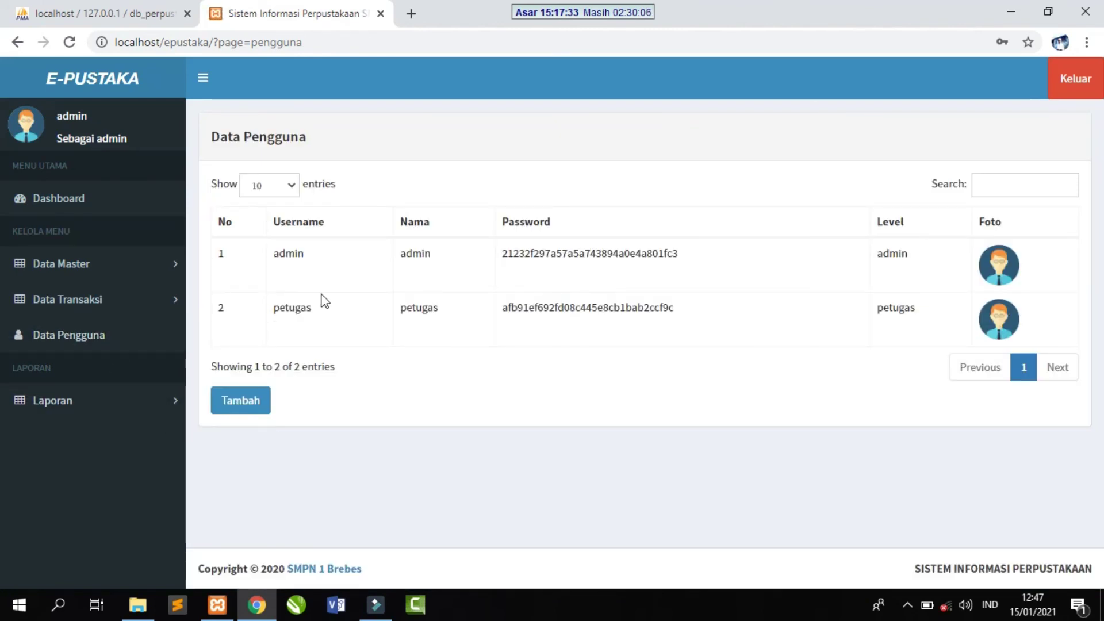
- Highlight the petugas row in Data Pengguna to inspect it, then switch to phpMyAdmin
double_click(277, 311)
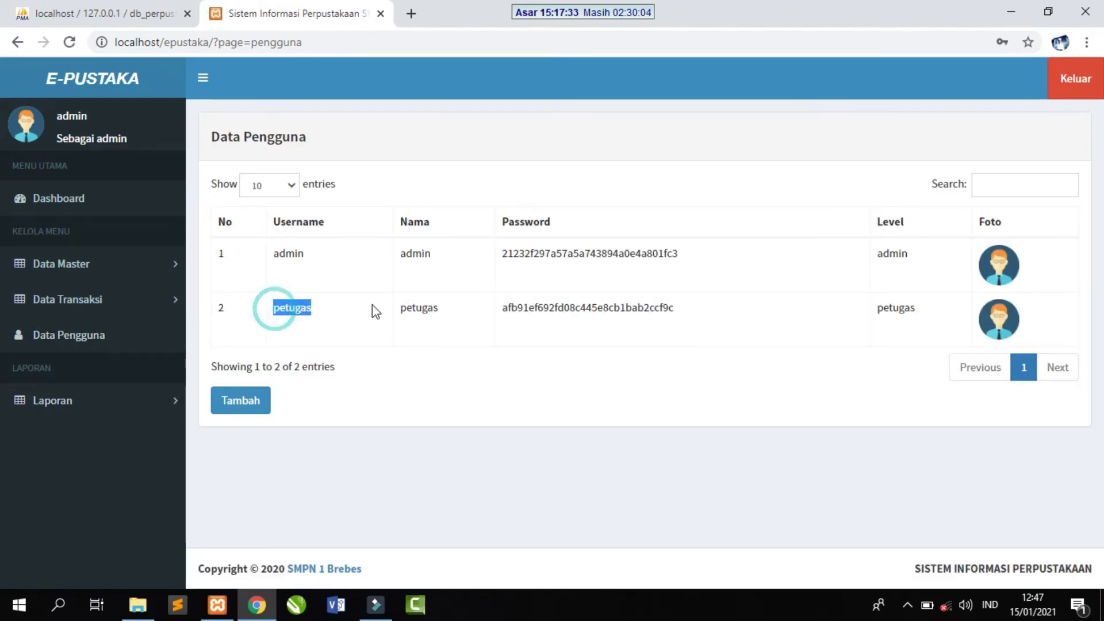
drag(406, 311, 998, 350)
click(842, 394)
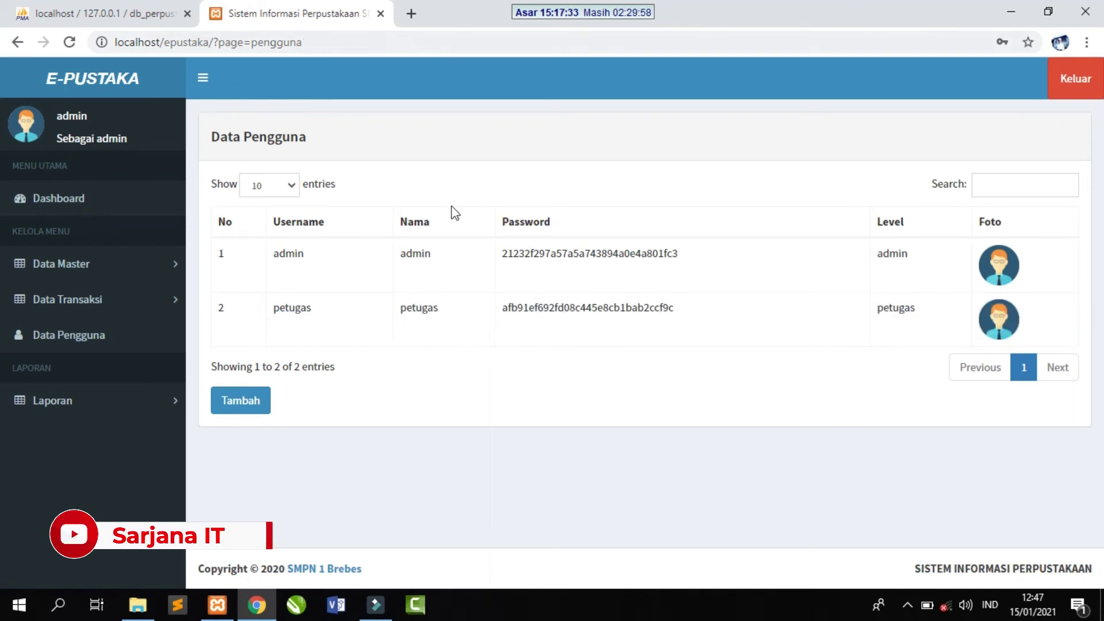
click(43, 18)
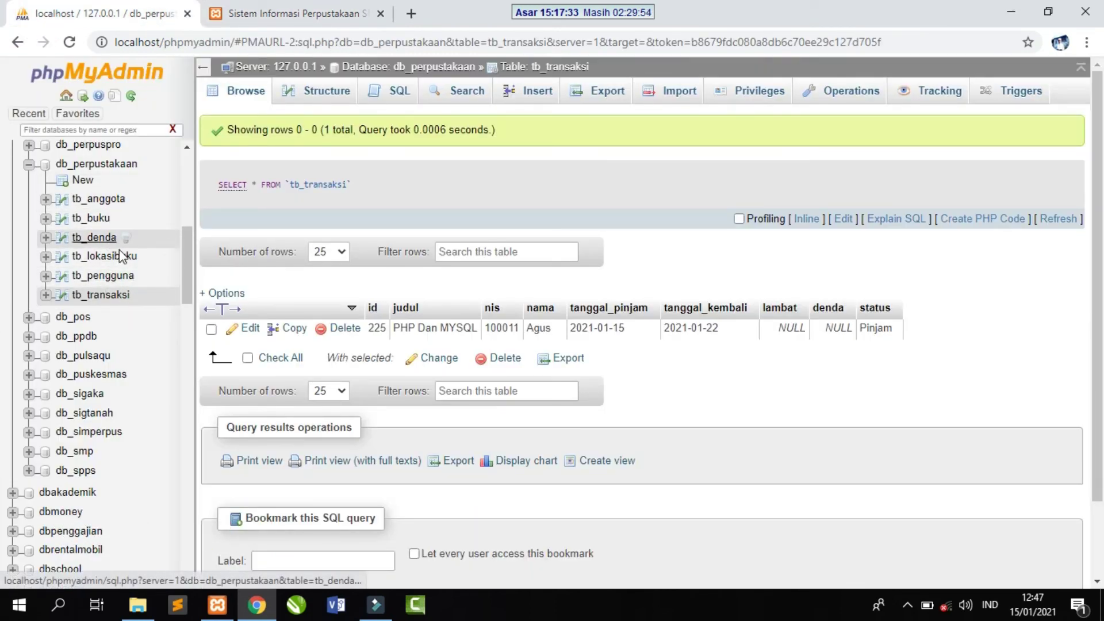
- Open tb_pengguna and check the petugas record with teacher4.png, then return to E-Pustaka
click(115, 276)
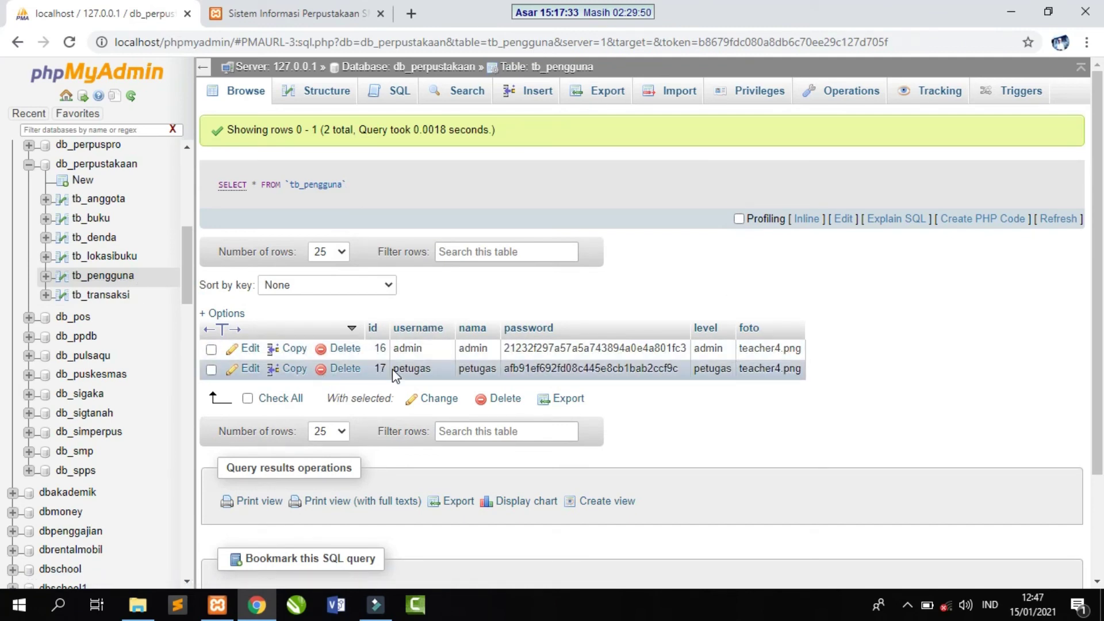
drag(397, 370, 805, 377)
click(831, 381)
click(276, 14)
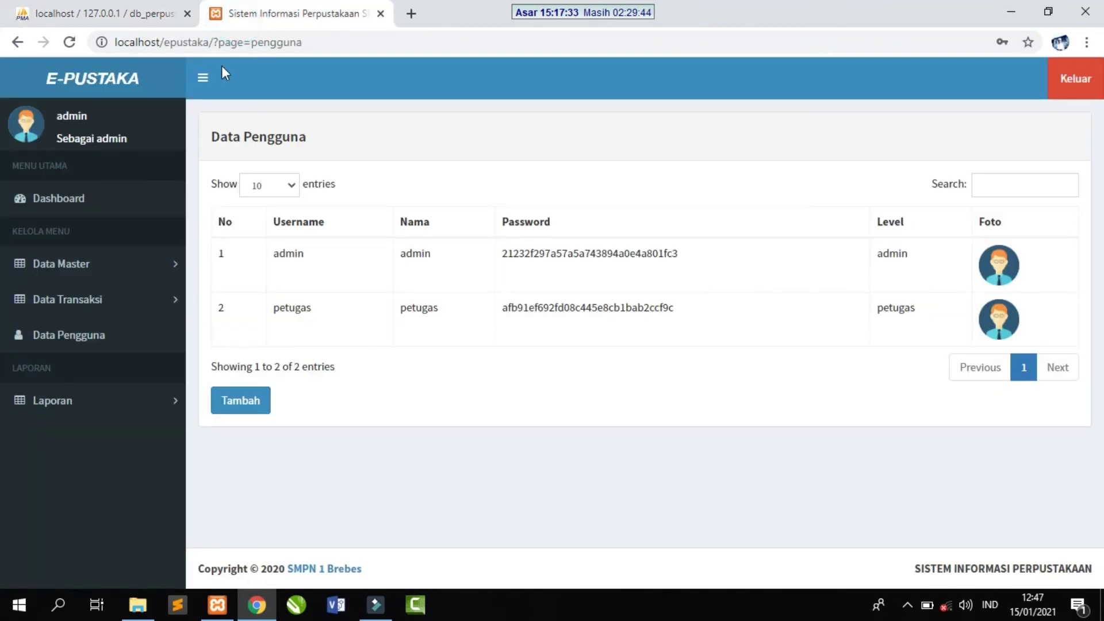
- Open Laporan Buku and check its month and year filters, leaving 2018
click(141, 402)
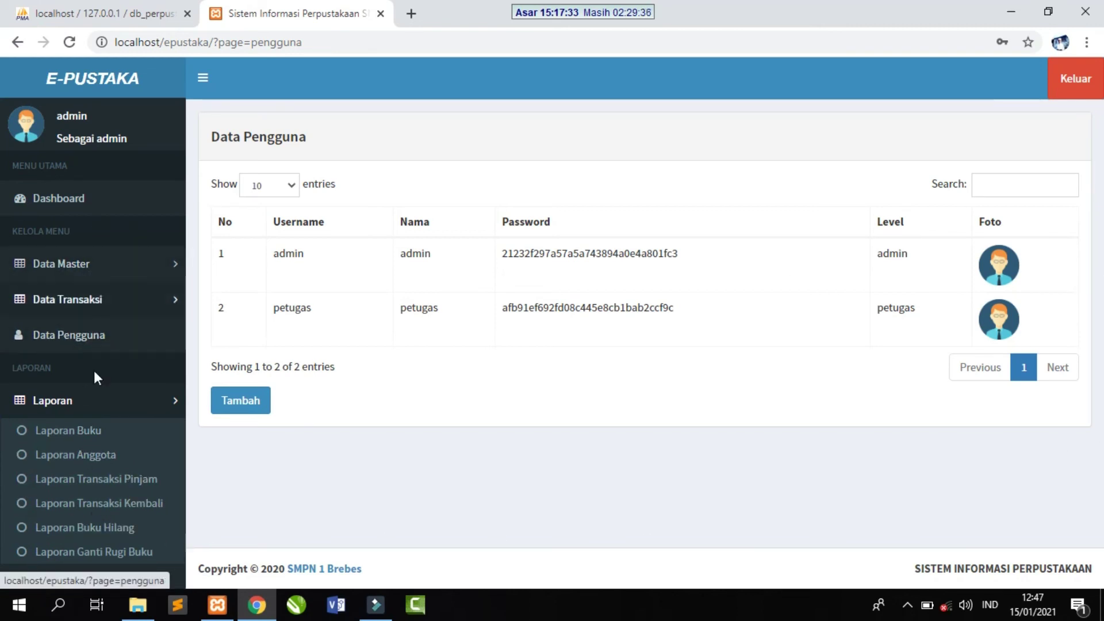
click(81, 429)
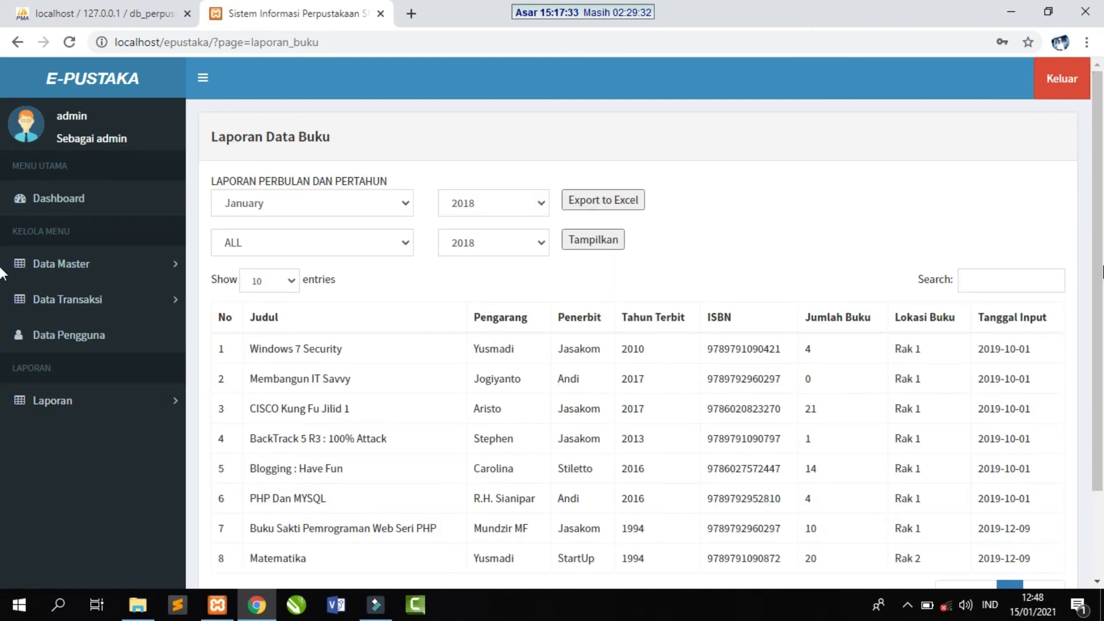
scroll(6, 368, down, 2)
scroll(155, 258, up, 2)
click(303, 208)
click(463, 168)
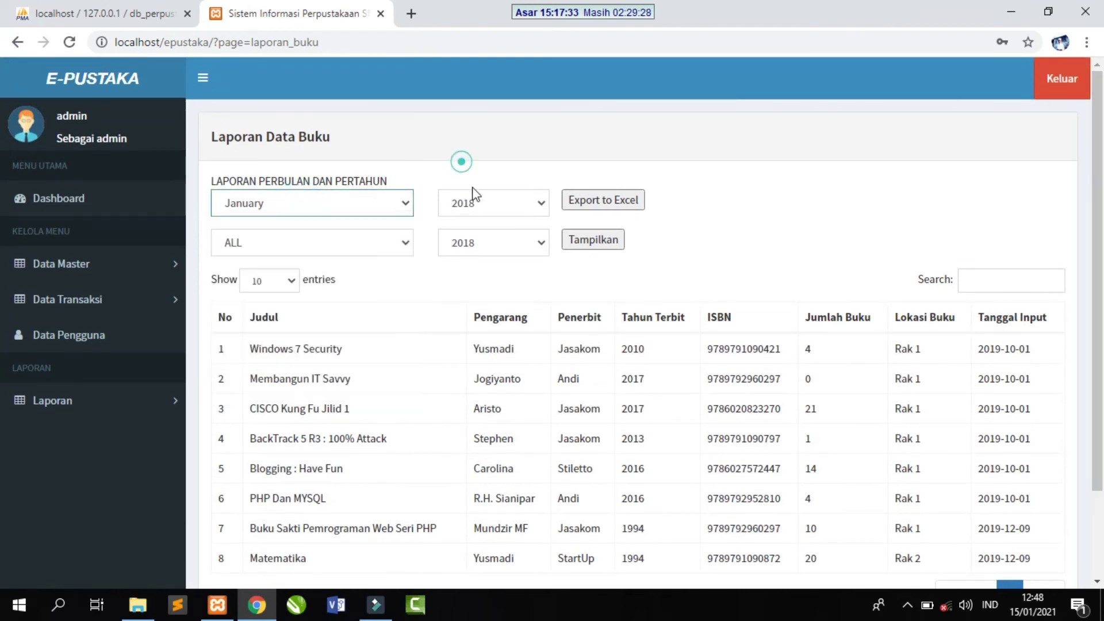
click(475, 201)
click(465, 160)
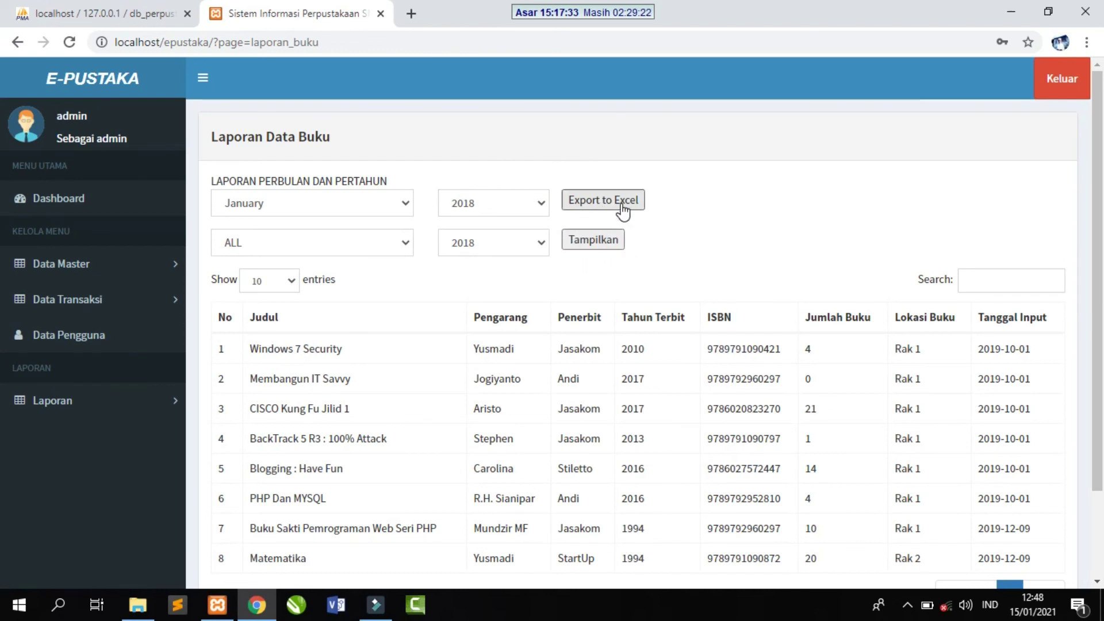
scroll(1099, 208, down, 2)
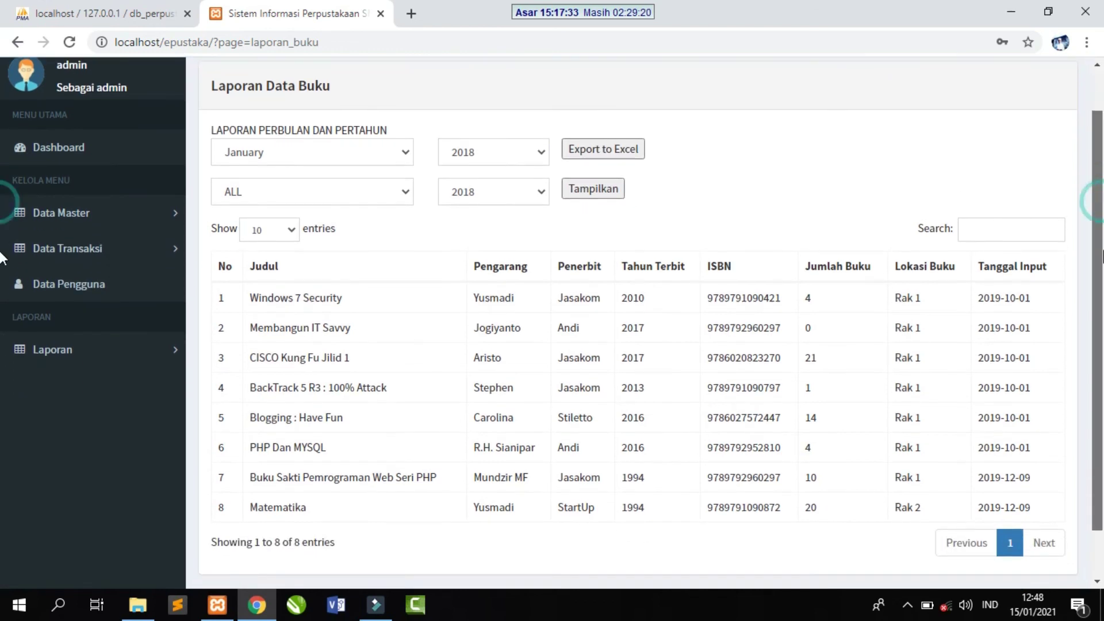
scroll(1095, 209, up, 2)
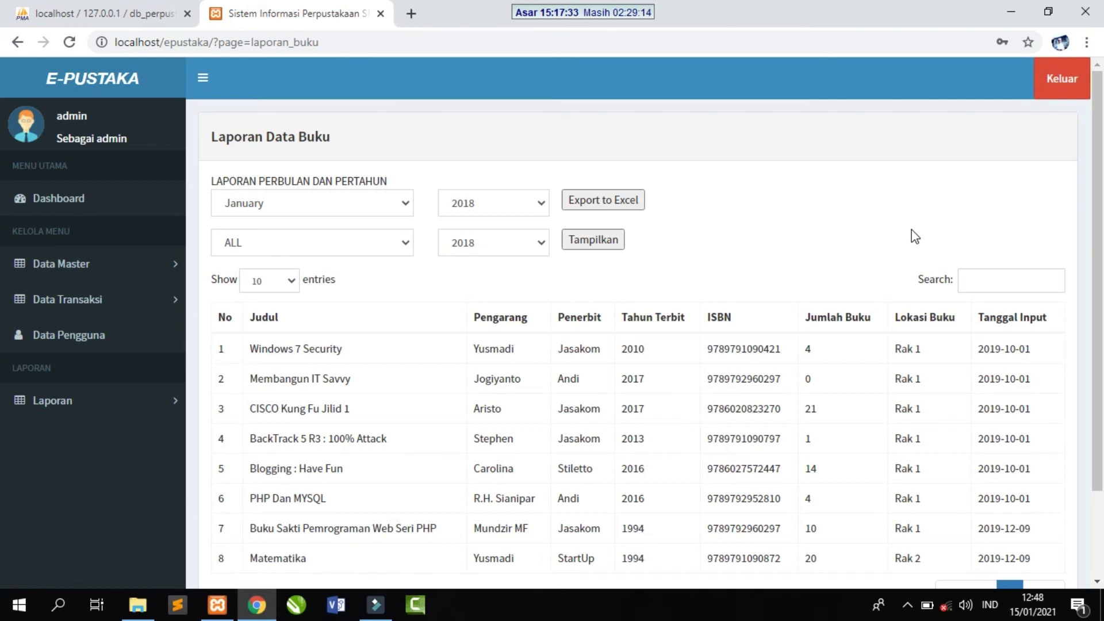
- View Laporan Anggota, then open Laporan Transaksi Pinjam
click(129, 414)
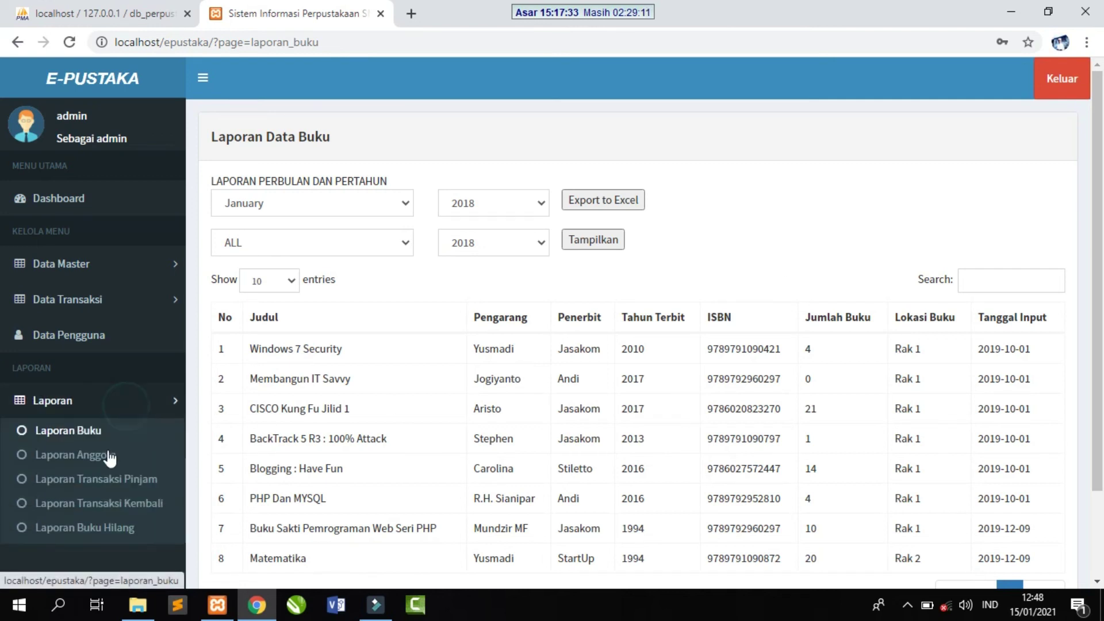
click(68, 460)
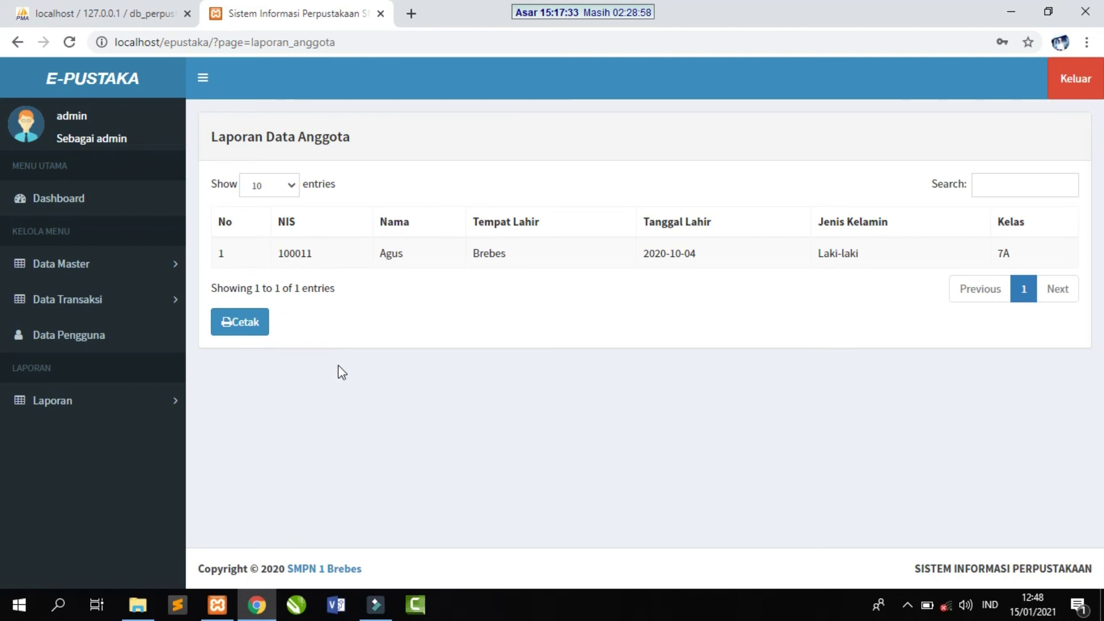
click(129, 401)
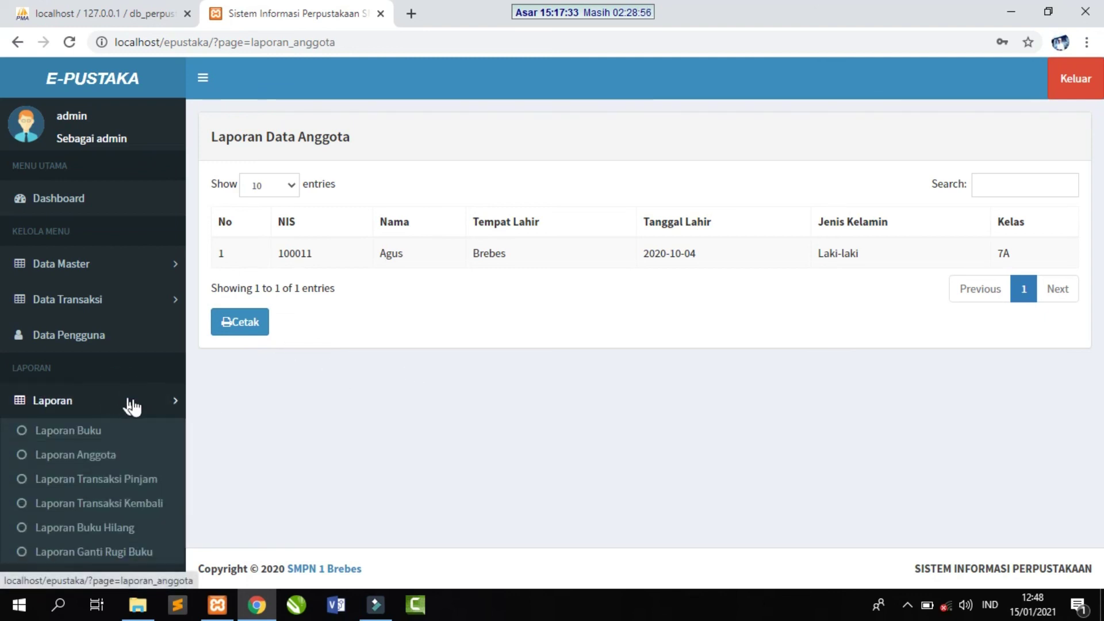
click(355, 382)
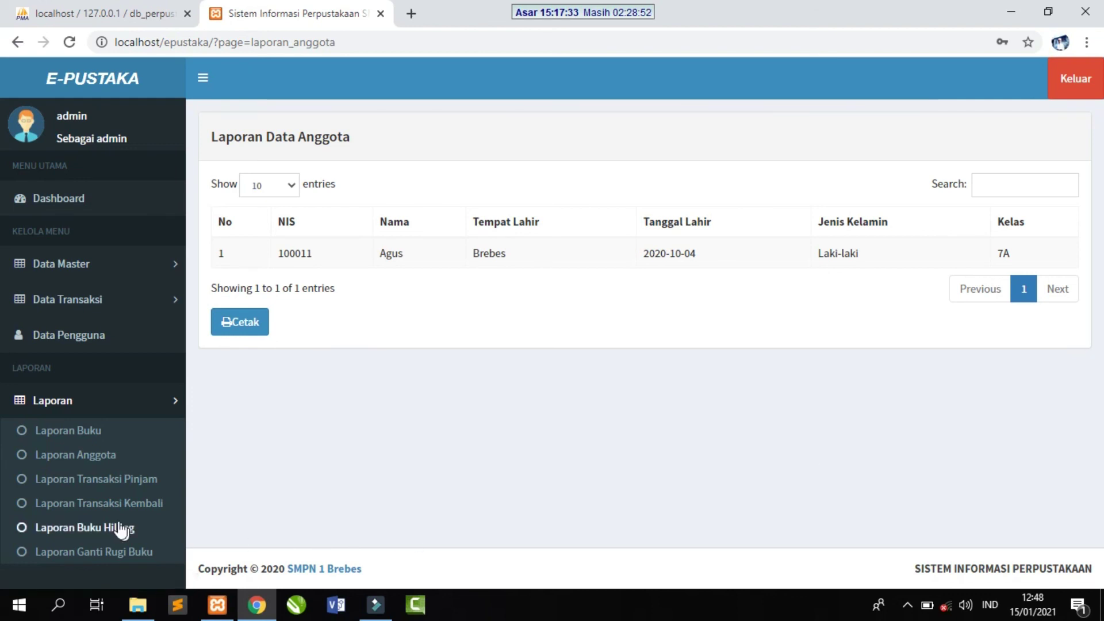
click(114, 483)
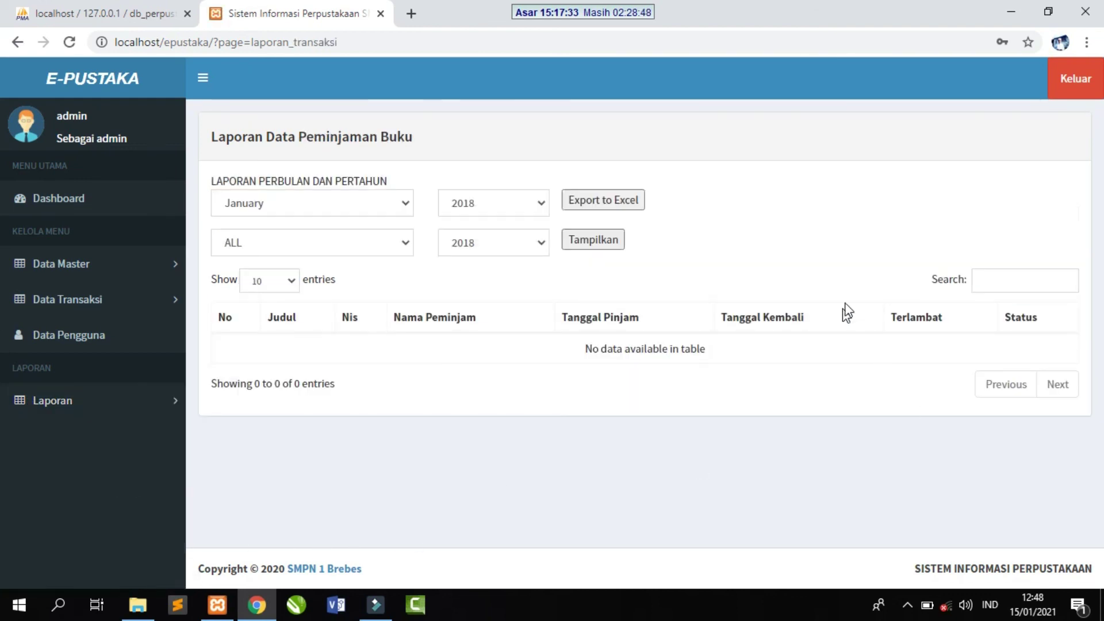
- Check the borrowing report's month and year dropdowns without changing them
click(348, 213)
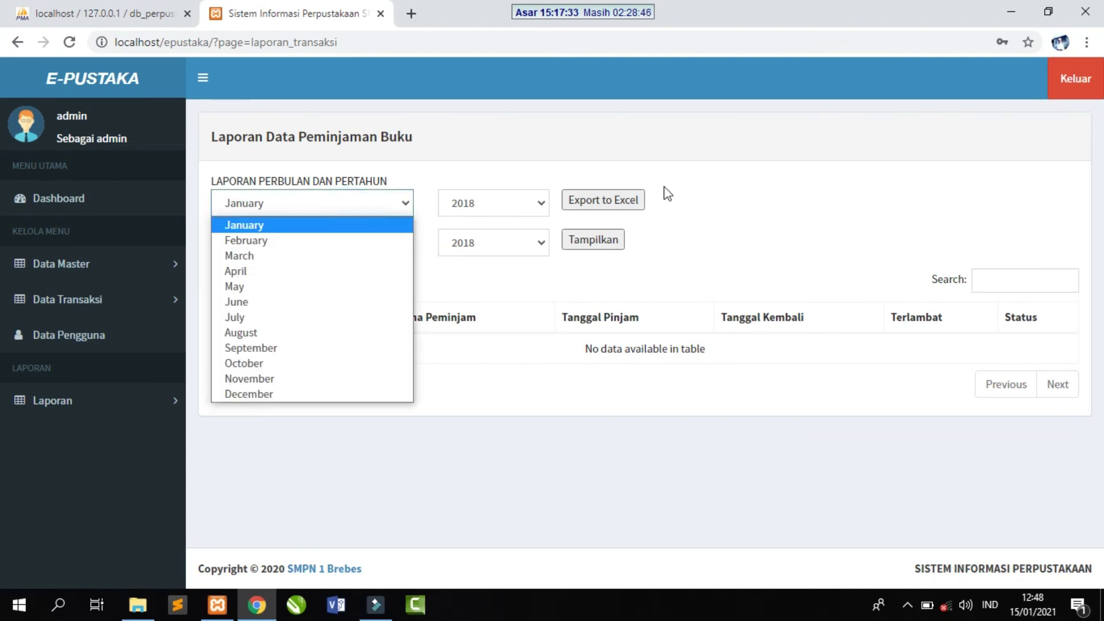
click(747, 192)
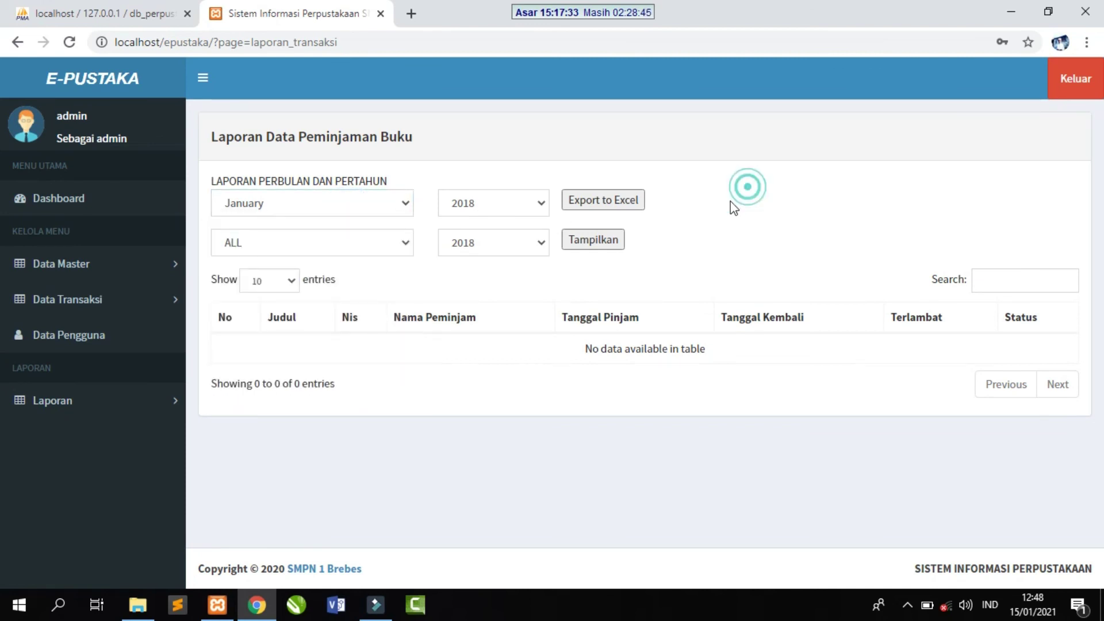
click(336, 203)
click(540, 204)
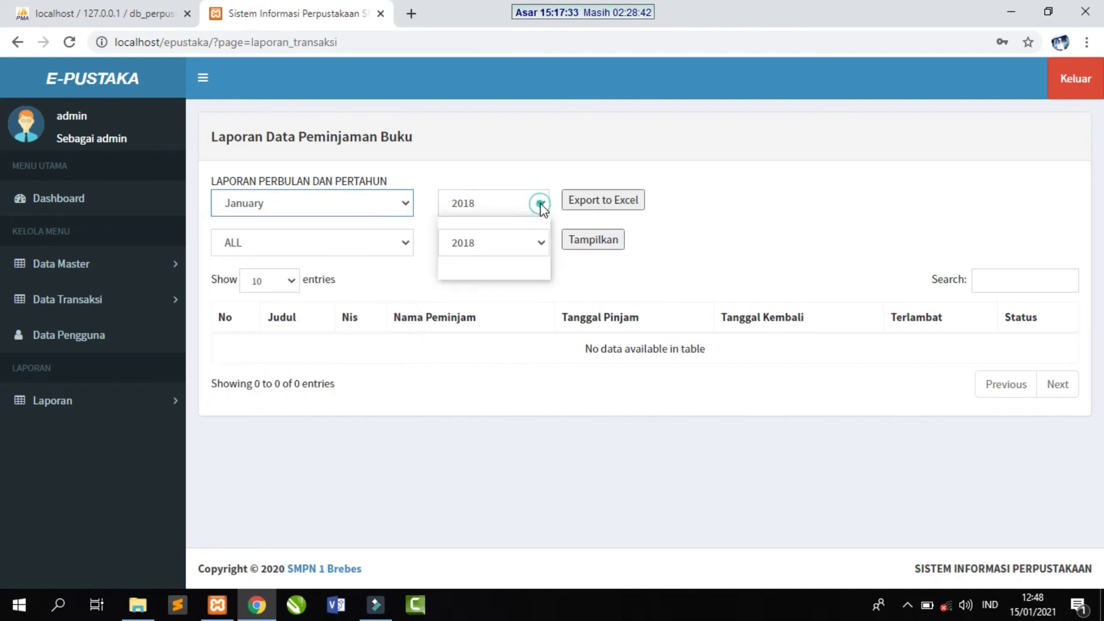
click(747, 206)
- View Laporan Transaksi Kembali, then open Laporan Buku Hilang
click(88, 400)
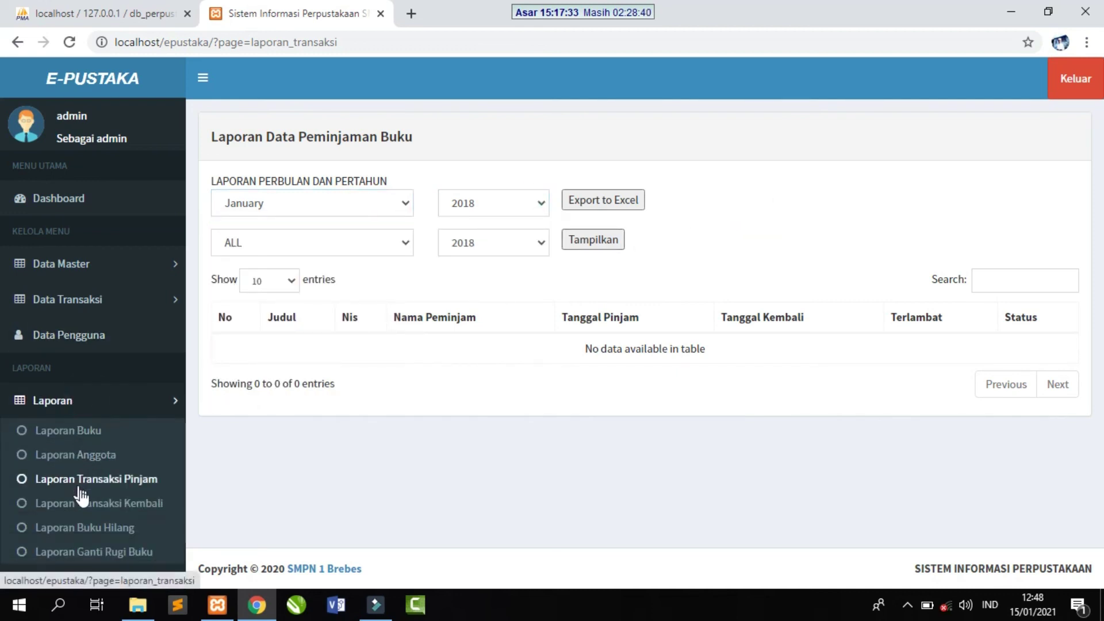
click(83, 503)
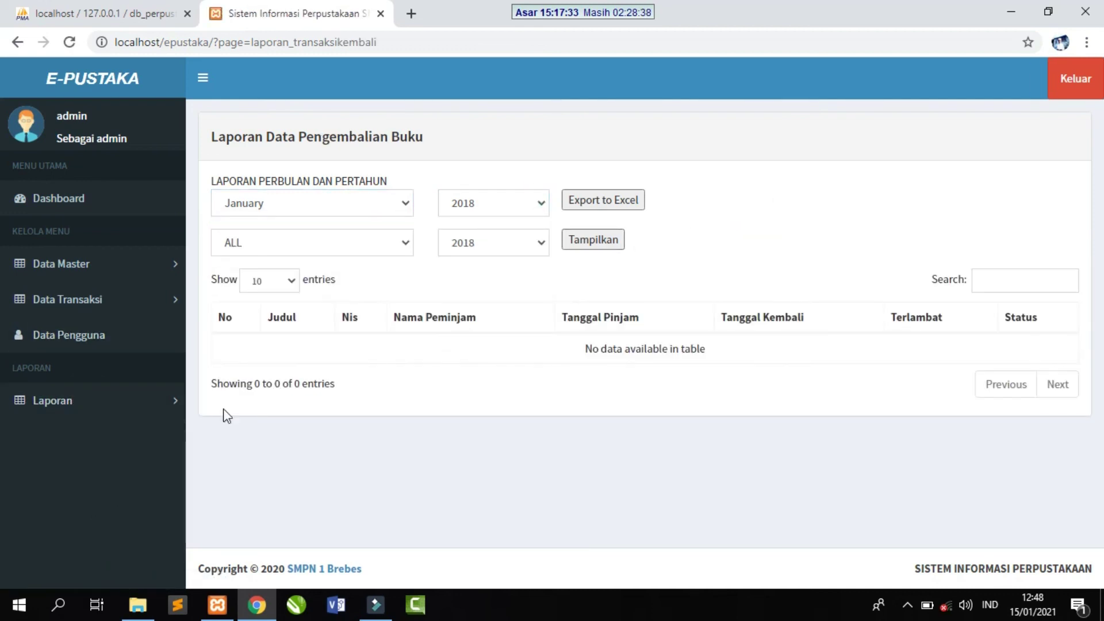
click(87, 399)
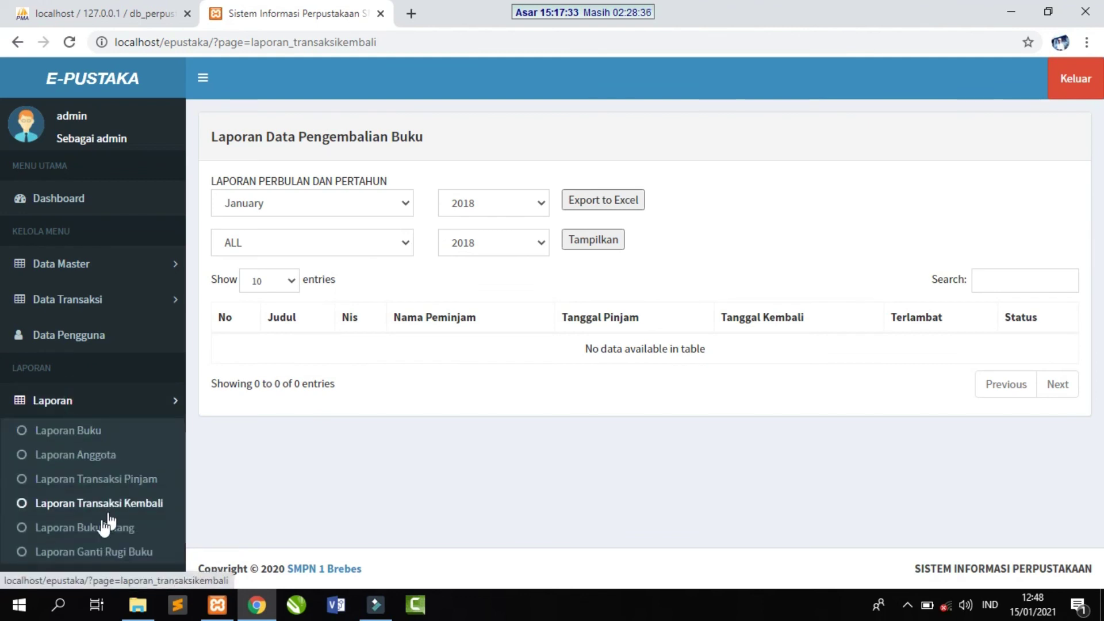
click(92, 530)
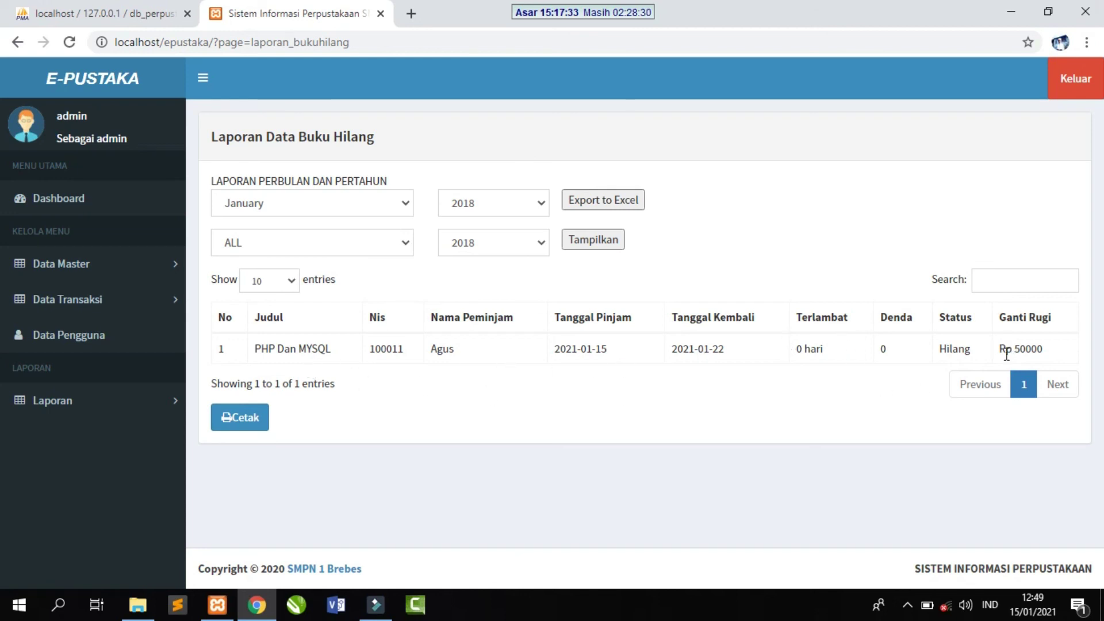
- Review the Transaksi Pinjam and Transaksi Kembali pages under Data Transaksi, returning to Transaksi Pinjam
click(86, 299)
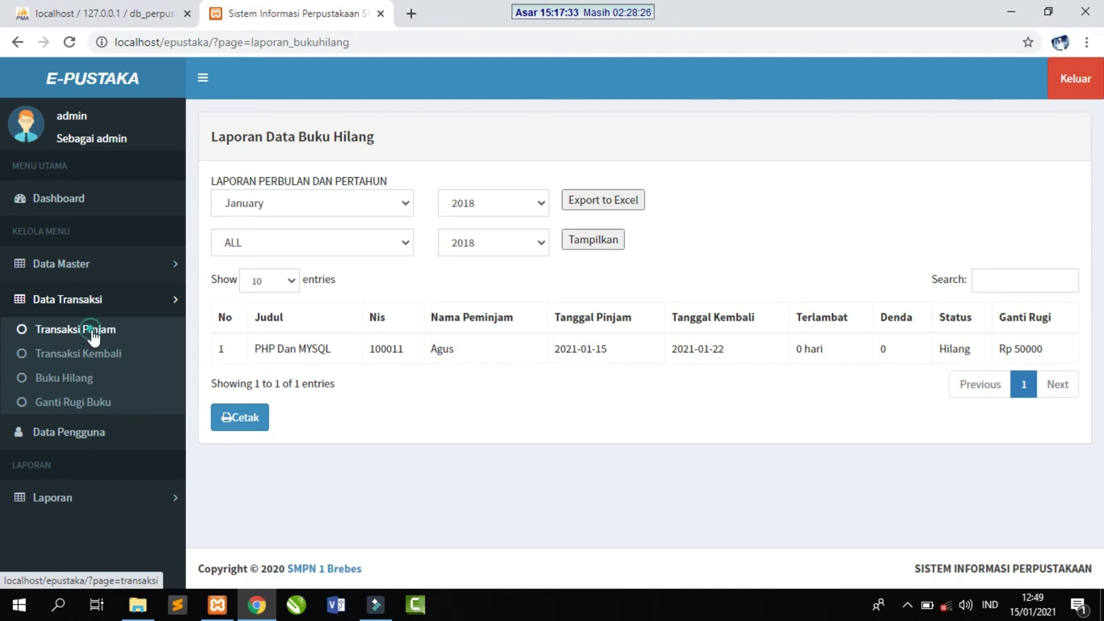
click(93, 334)
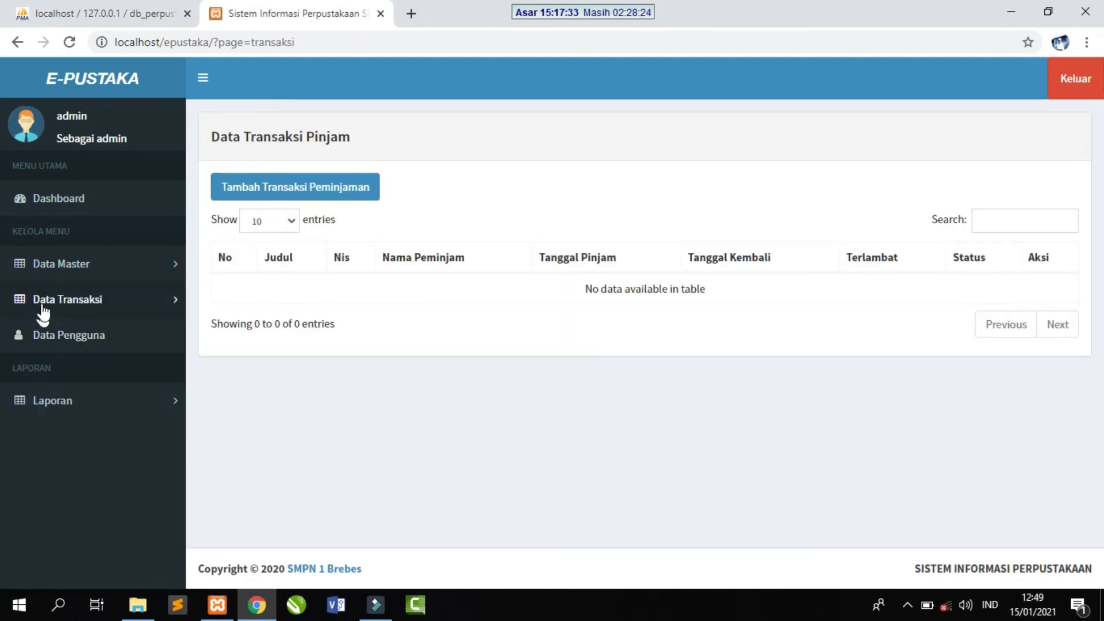
click(62, 302)
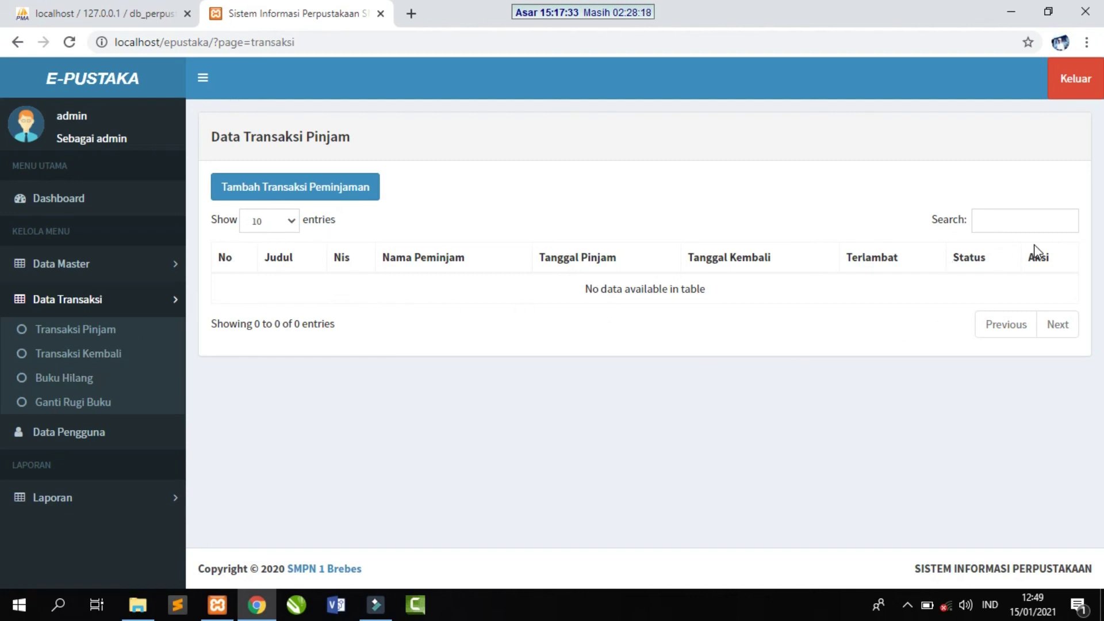
click(88, 356)
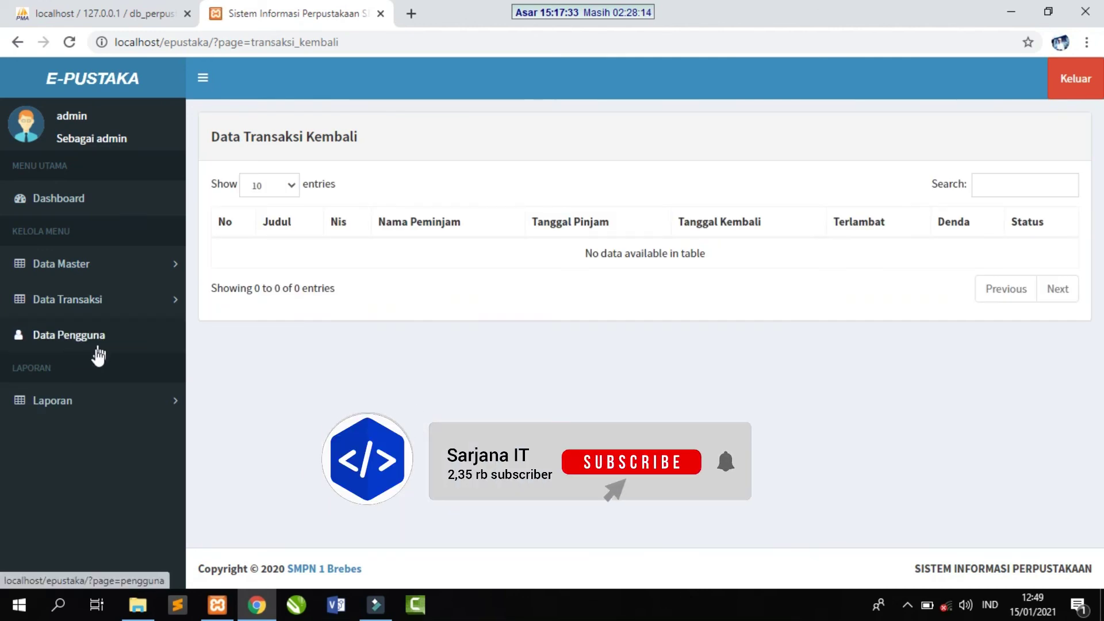
click(94, 400)
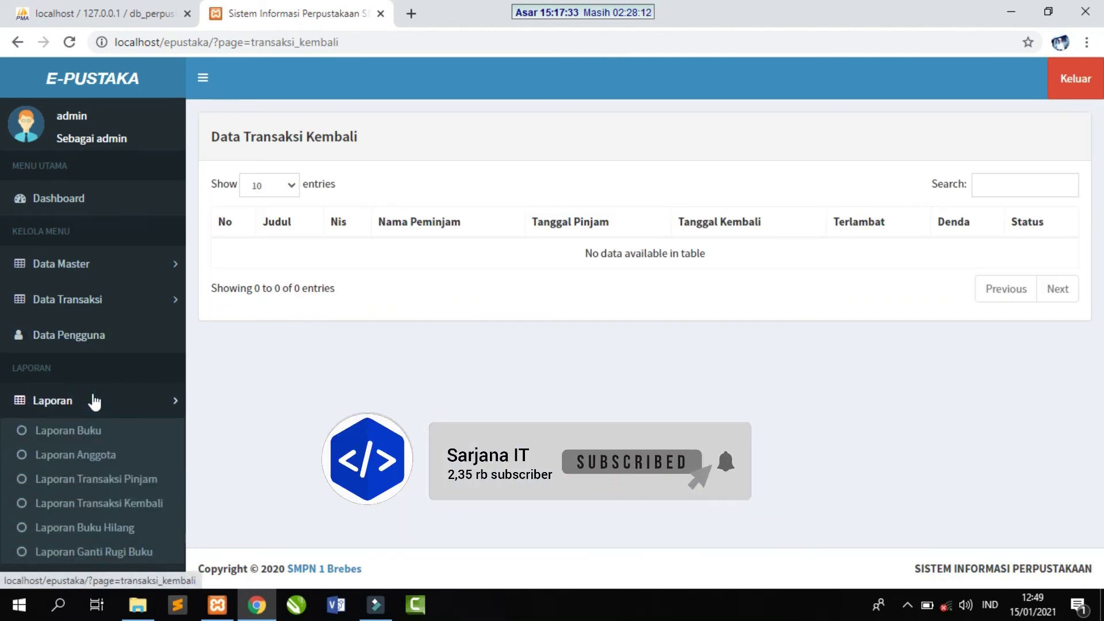
click(87, 310)
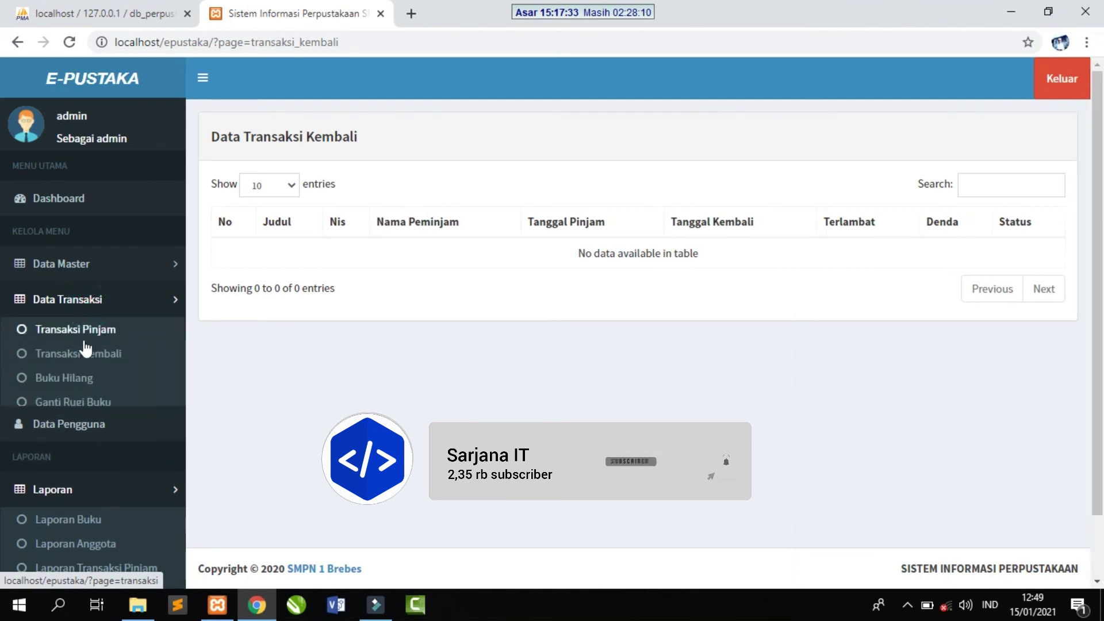
click(80, 330)
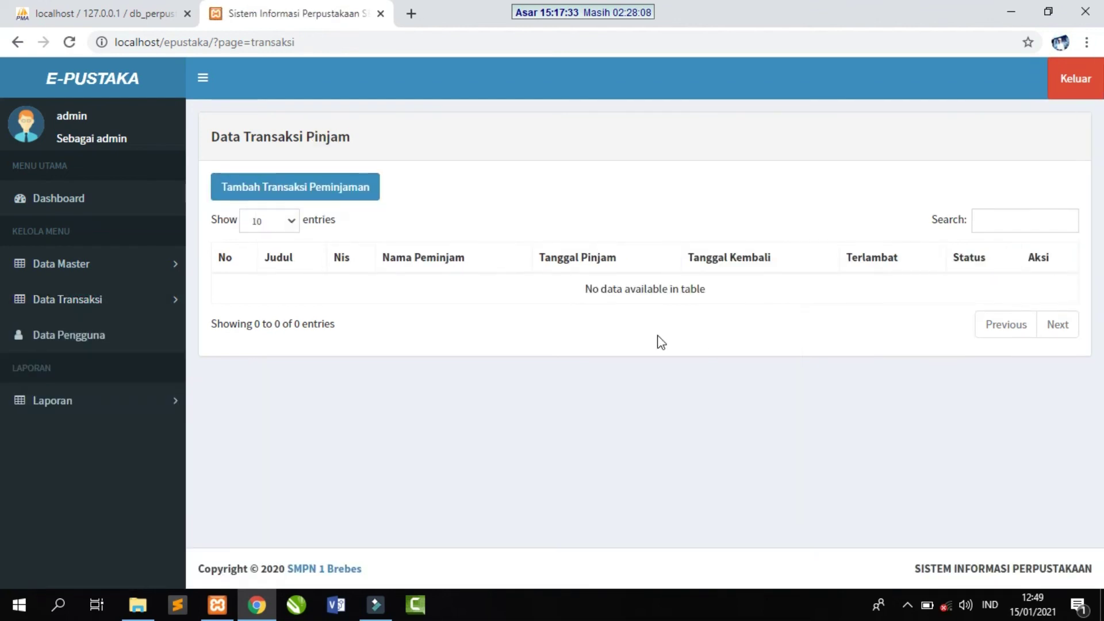
- View Laporan Buku Hilang, then Laporan Ganti Rugi Buku, filtered to January 2018
click(101, 403)
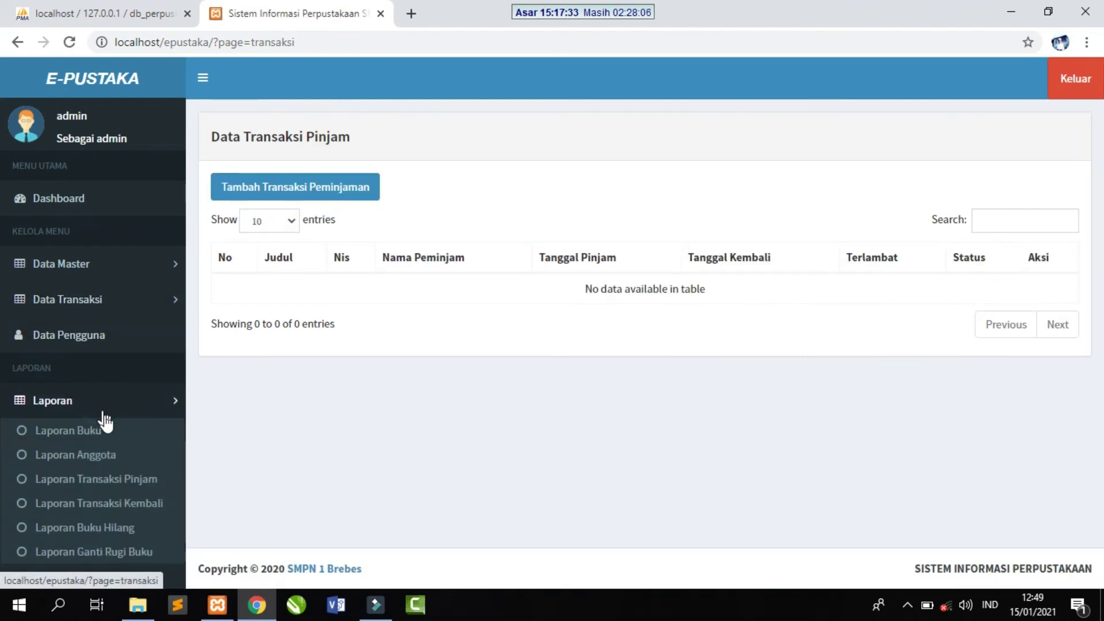
click(93, 529)
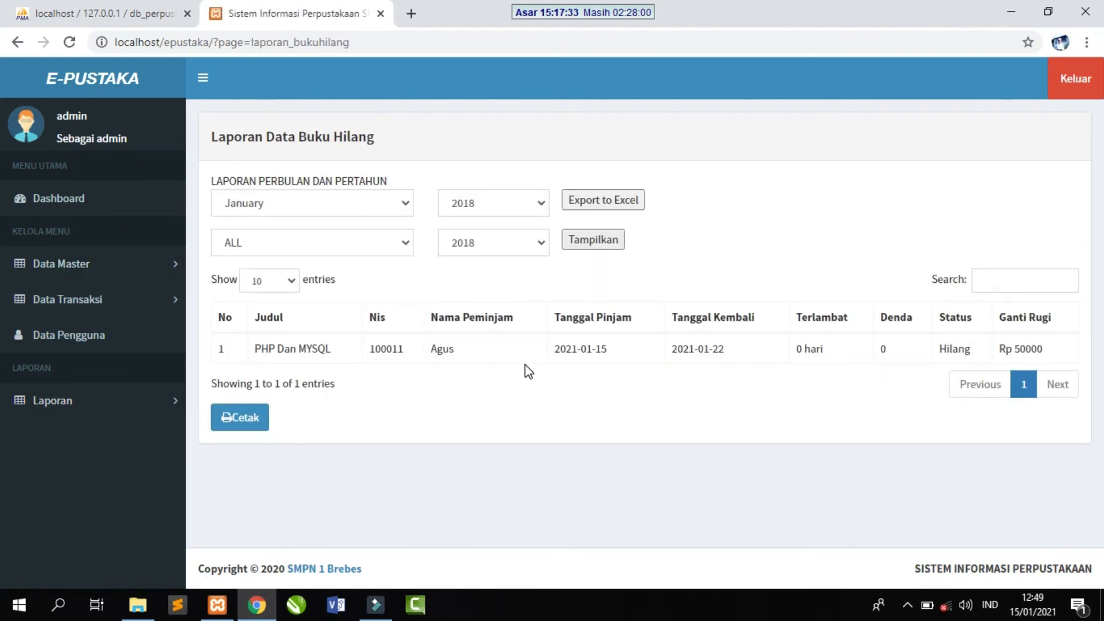
click(124, 401)
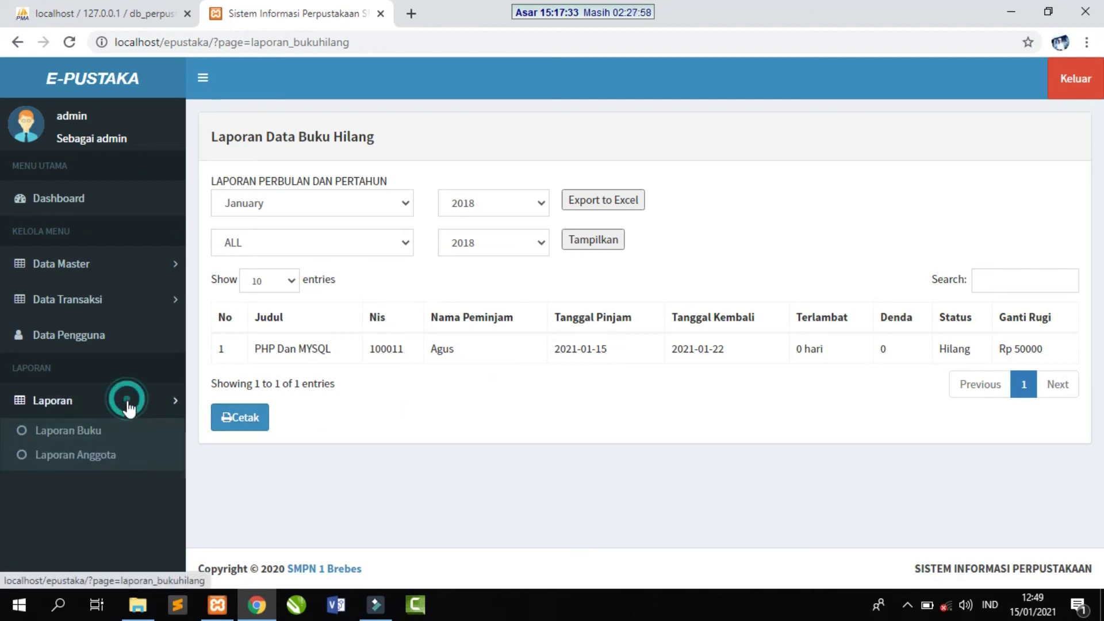
click(95, 552)
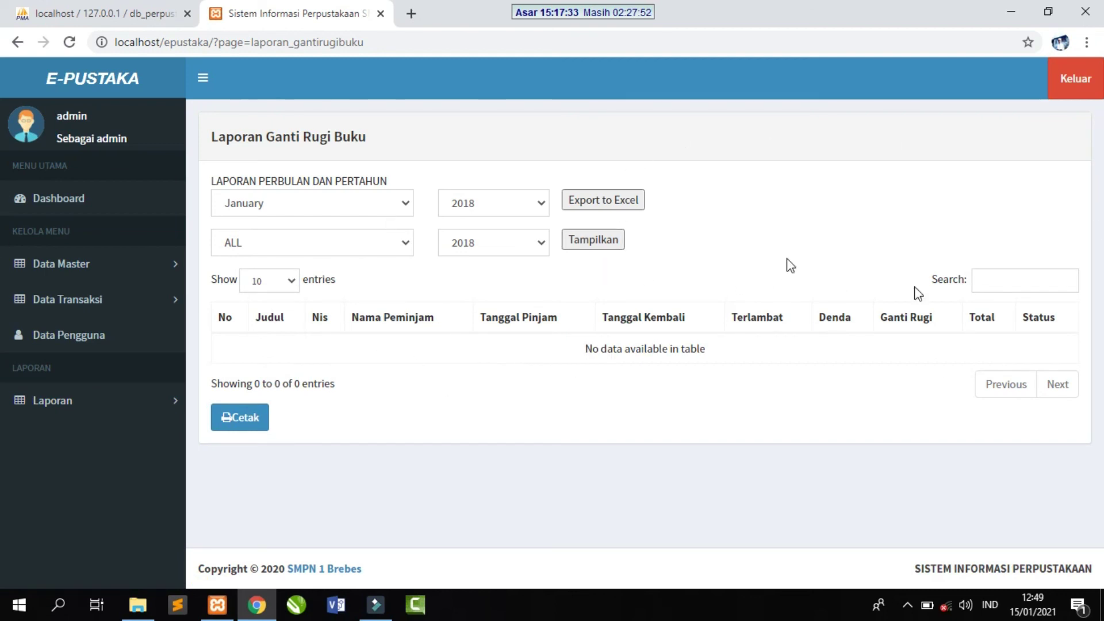
- Collapse Data Transaksi and go to Data Pengguna, listing the admin and petugas users with photos
click(98, 301)
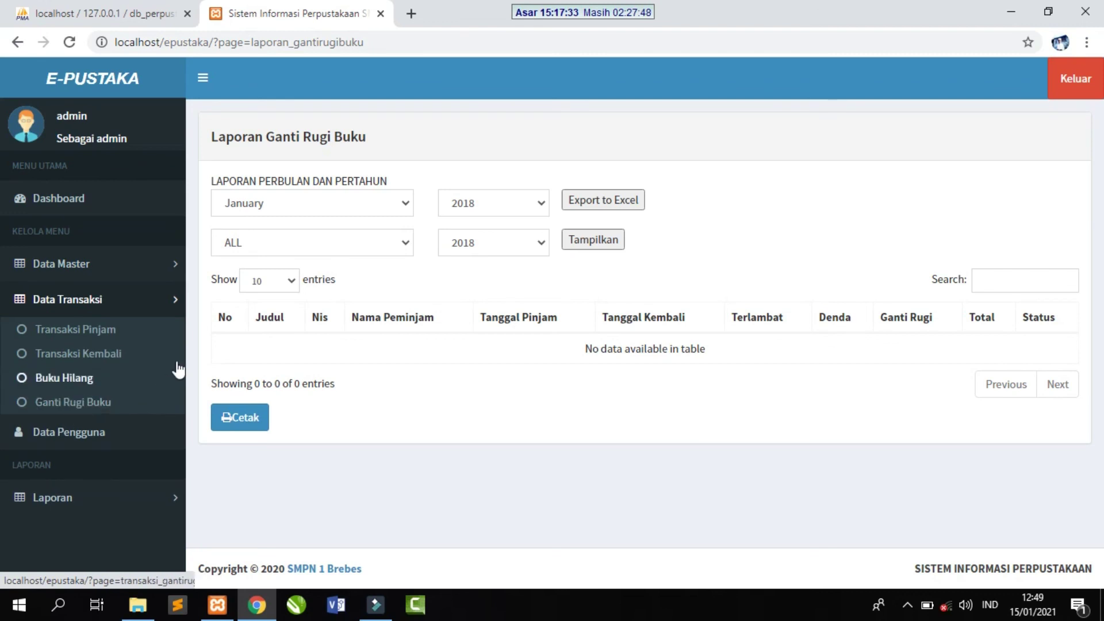
click(810, 158)
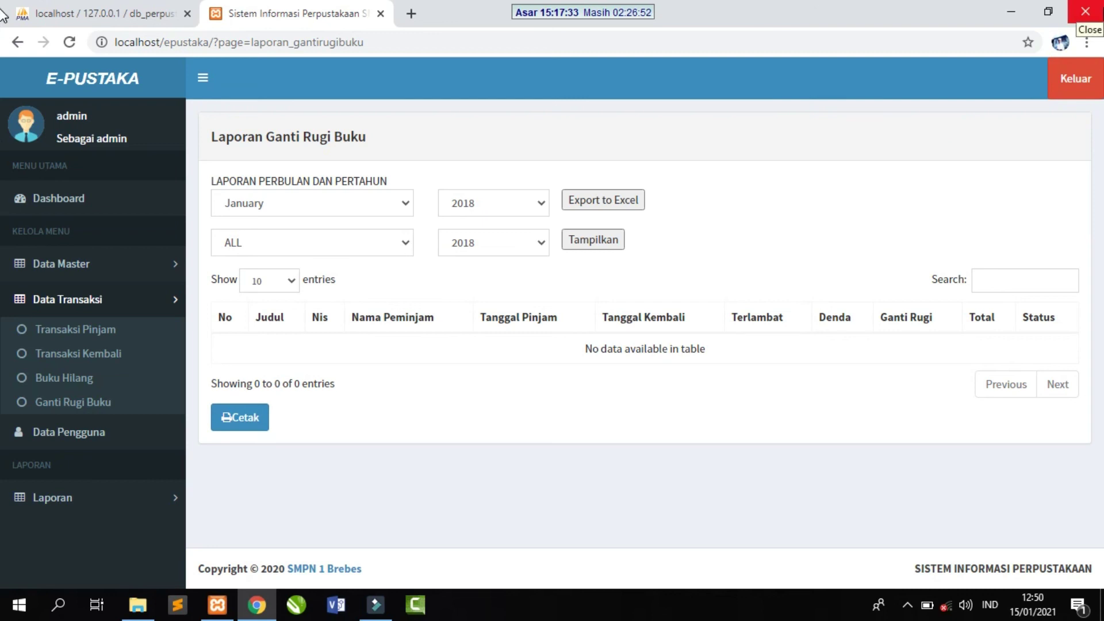
click(129, 305)
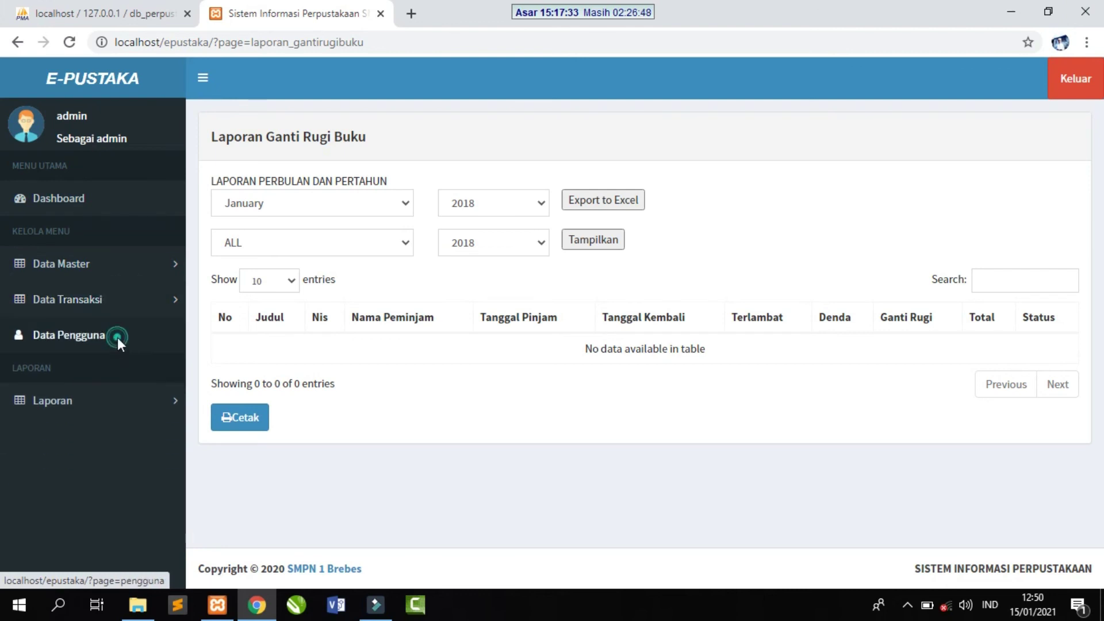
click(119, 338)
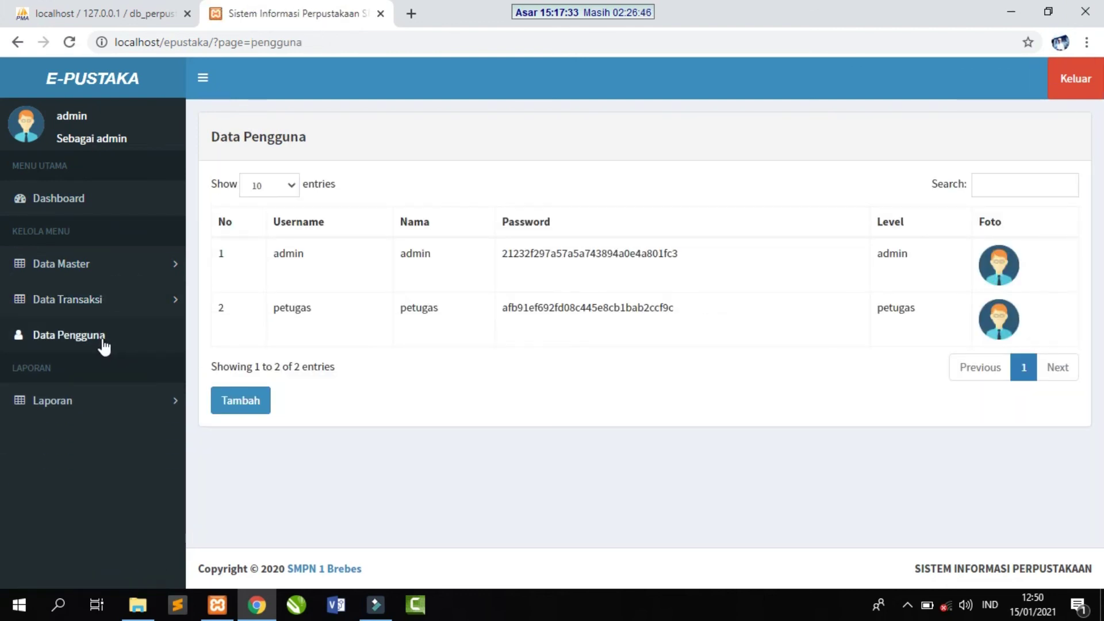